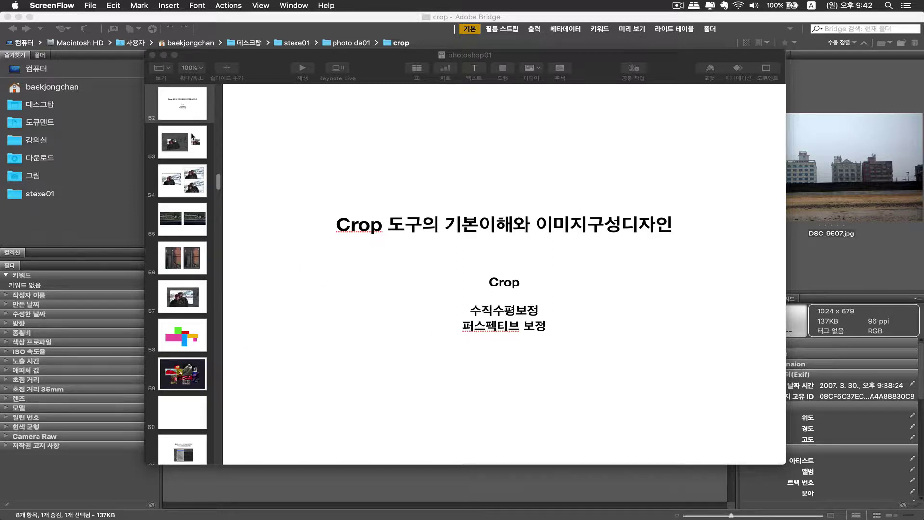
Look through the presentation's crop example slides 53 to 59, then back to slide 54 with the couple in the snow.
click(194, 139)
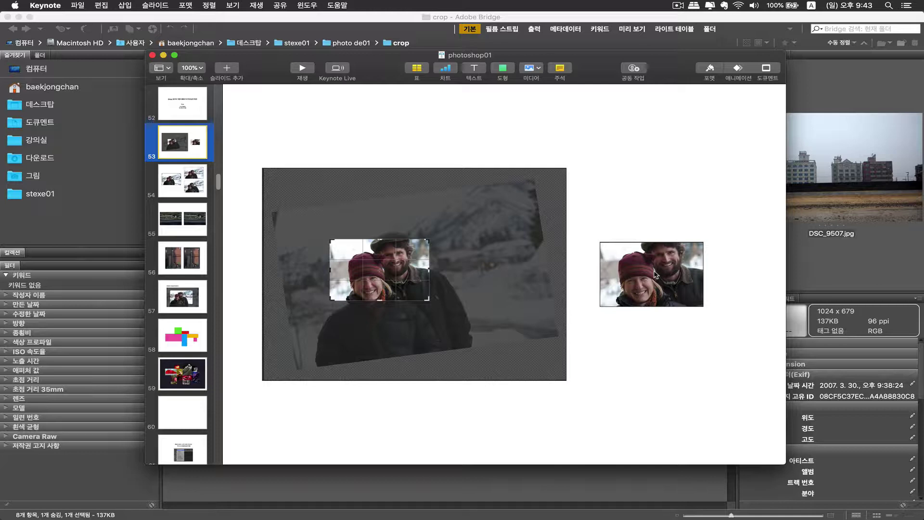
click(196, 186)
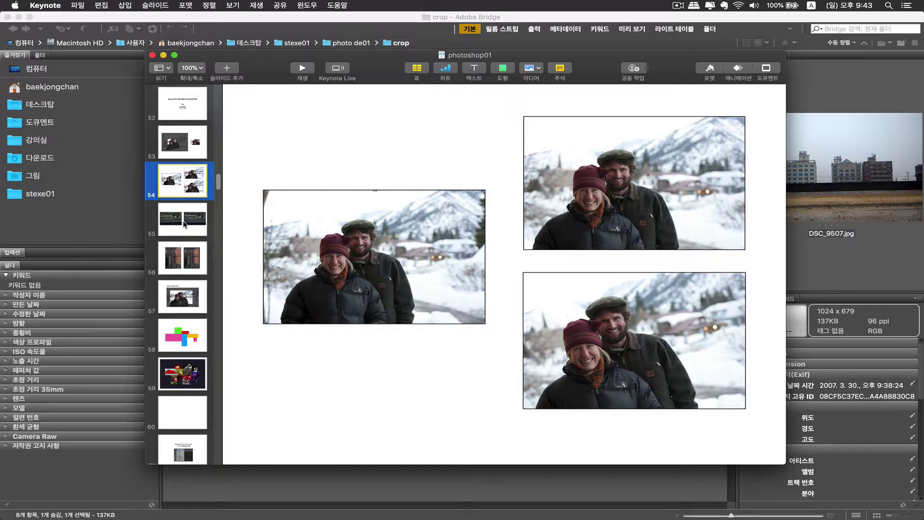
click(179, 233)
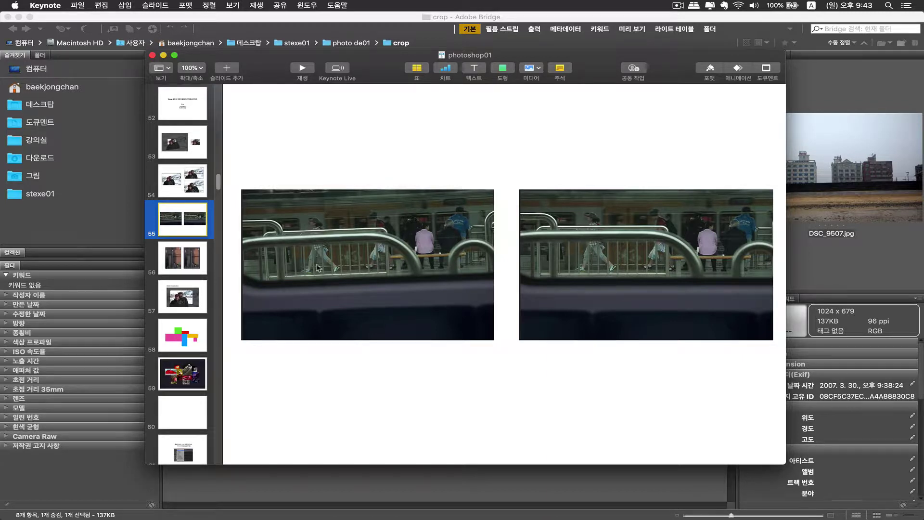
click(185, 256)
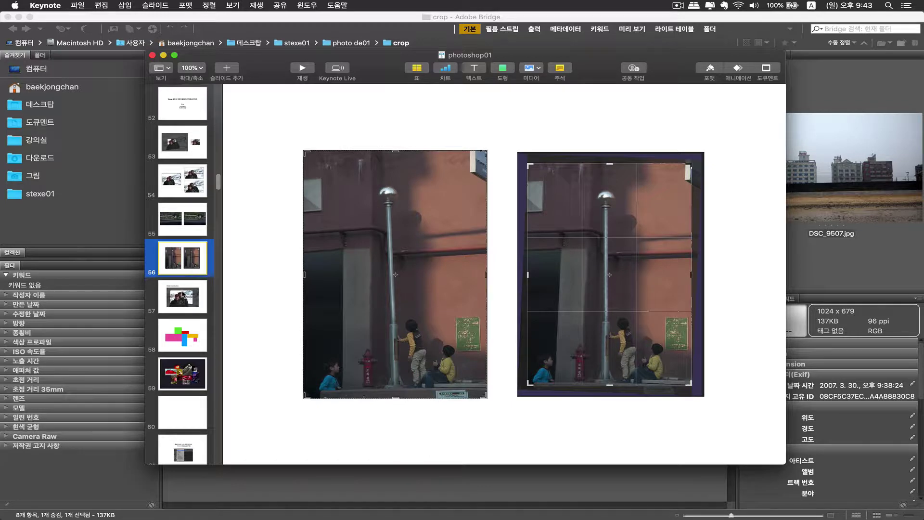
click(183, 292)
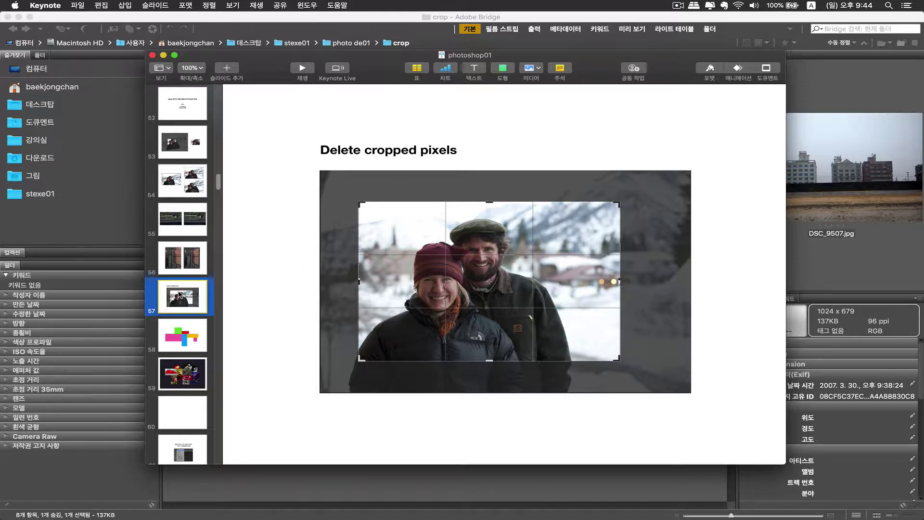
click(193, 343)
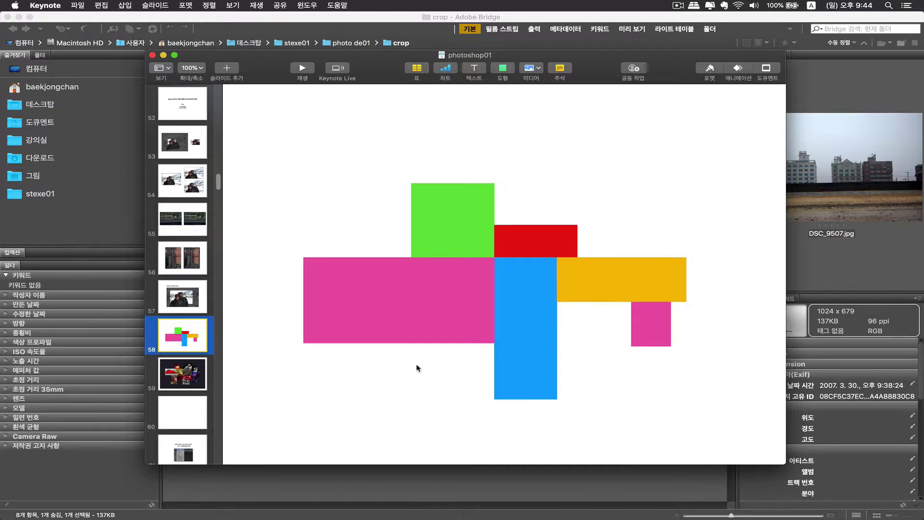
click(197, 377)
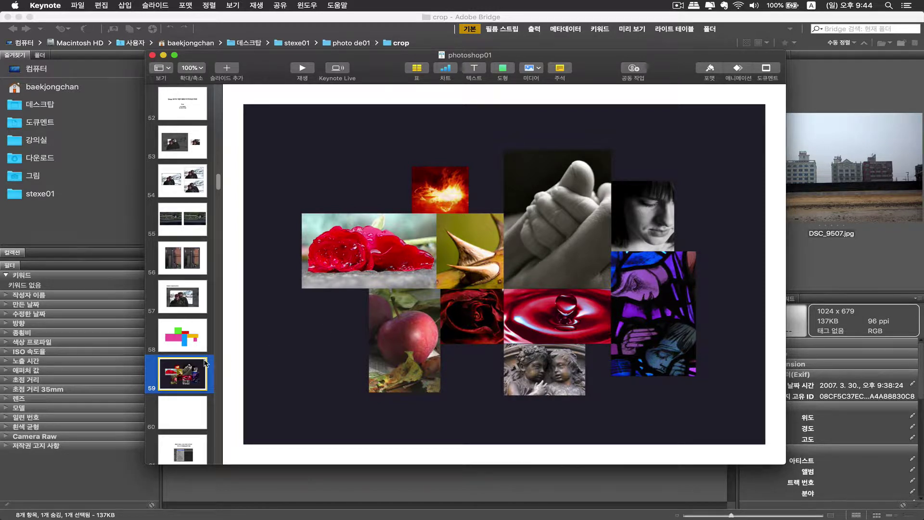
click(193, 345)
click(196, 294)
click(193, 255)
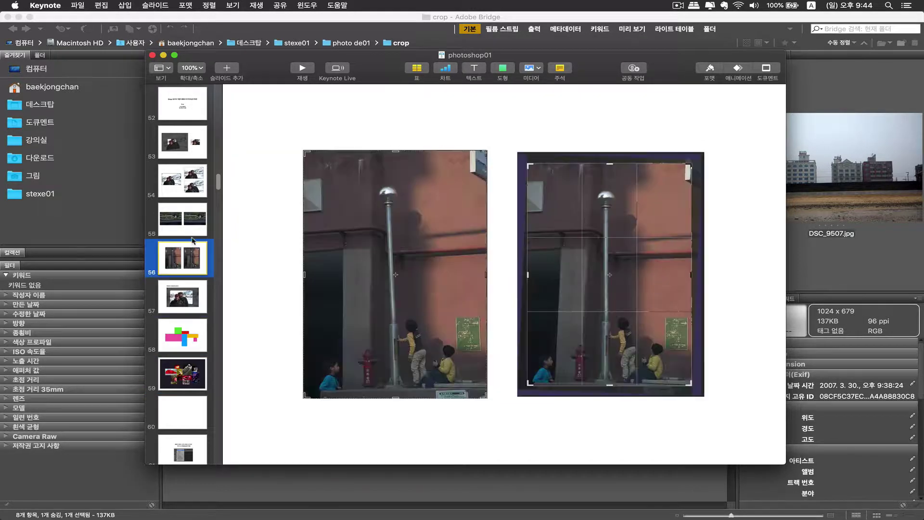
click(191, 219)
click(189, 190)
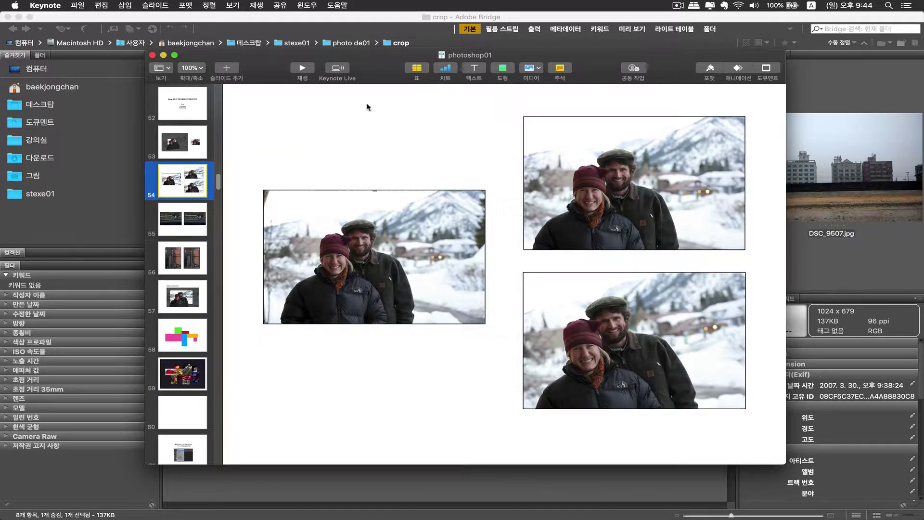
Switch to Photoshop and try cropping a thin, even margin off all sides of the couple photo with the Crop tool.
key(super+Tab)
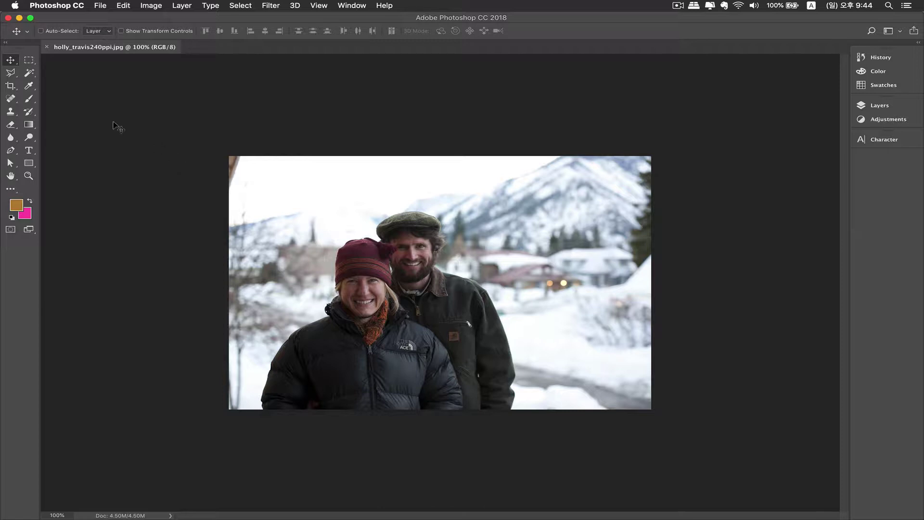
key(c)
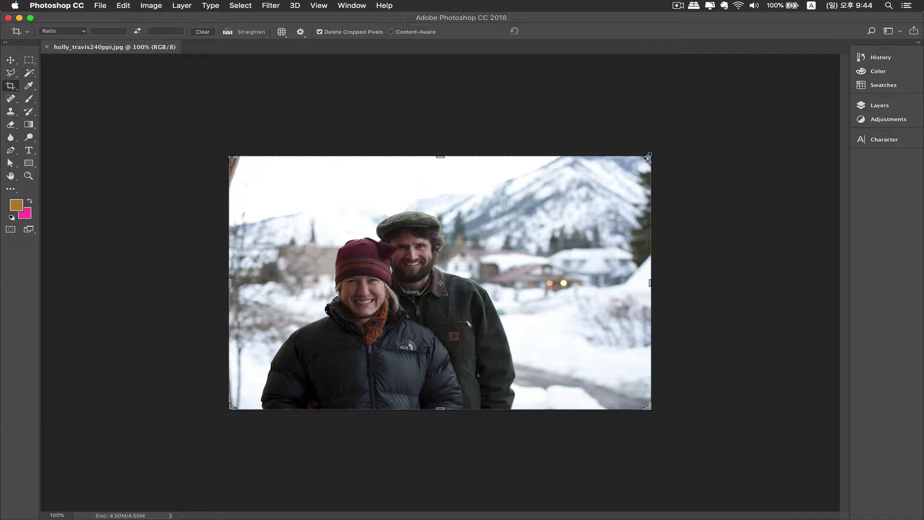
mouse_move(648, 157)
mouse_down()
mouse_move(623, 170)
mouse_move(552, 172)
mouse_move(631, 183)
mouse_move(642, 159)
mouse_move(577, 199)
mouse_move(647, 158)
mouse_move(619, 171)
mouse_move(636, 155)
mouse_move(640, 163)
mouse_move(570, 219)
mouse_move(555, 216)
mouse_move(640, 164)
mouse_up()
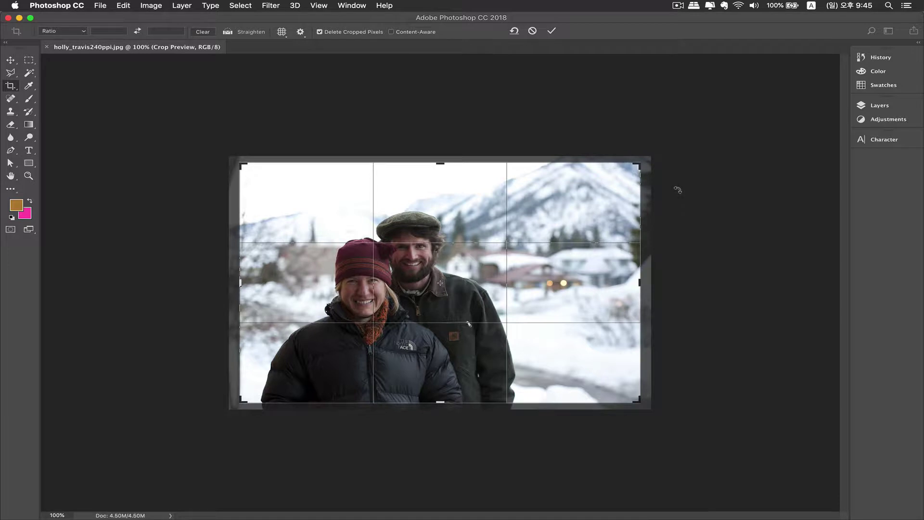
key(Return)
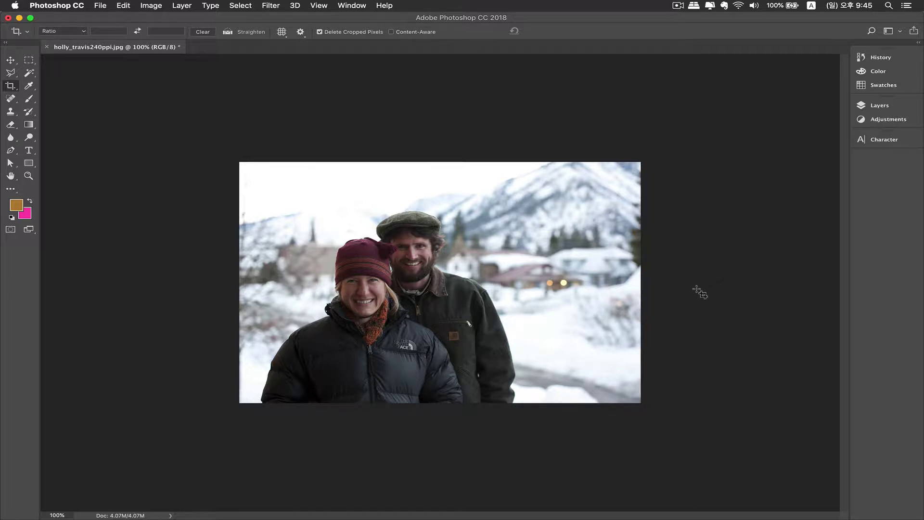
key(super)
key(super+z)
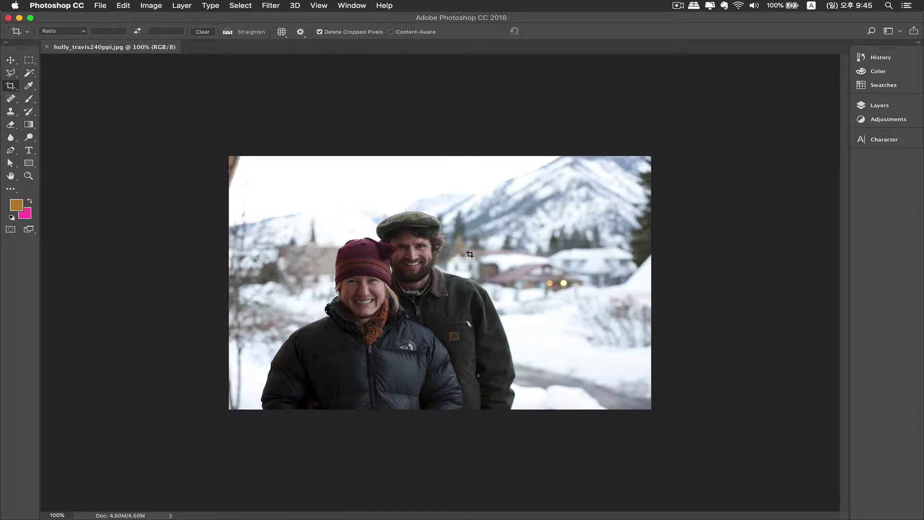
Start a crop on the couple photo and try the Grid, Diagonal, Triangle and Golden Spiral overlays.
click(438, 226)
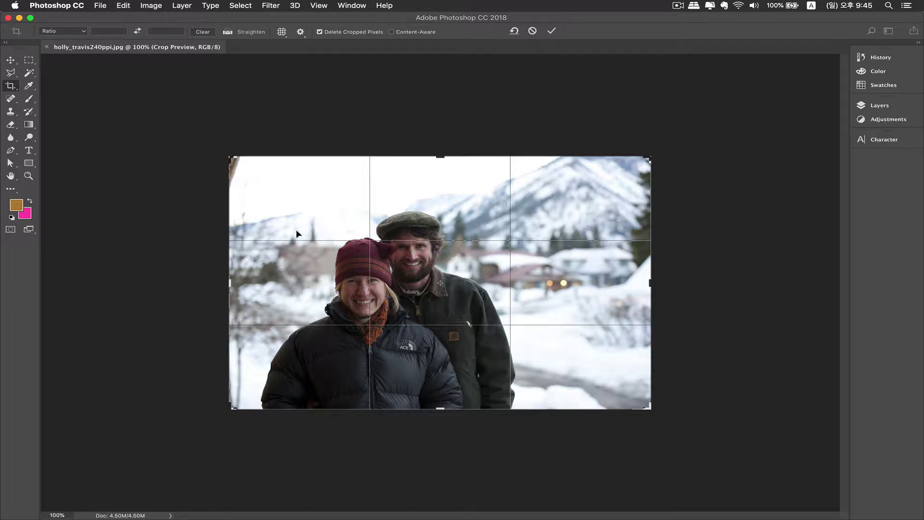
click(282, 33)
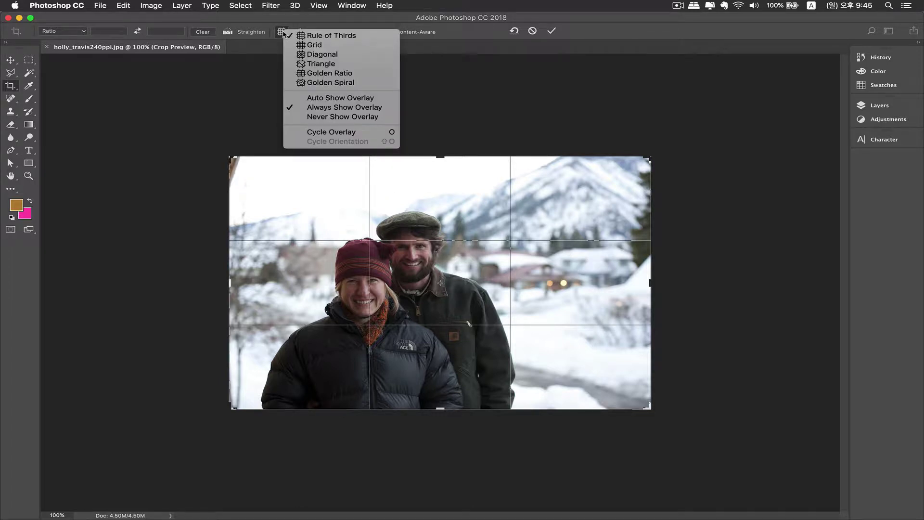
click(328, 47)
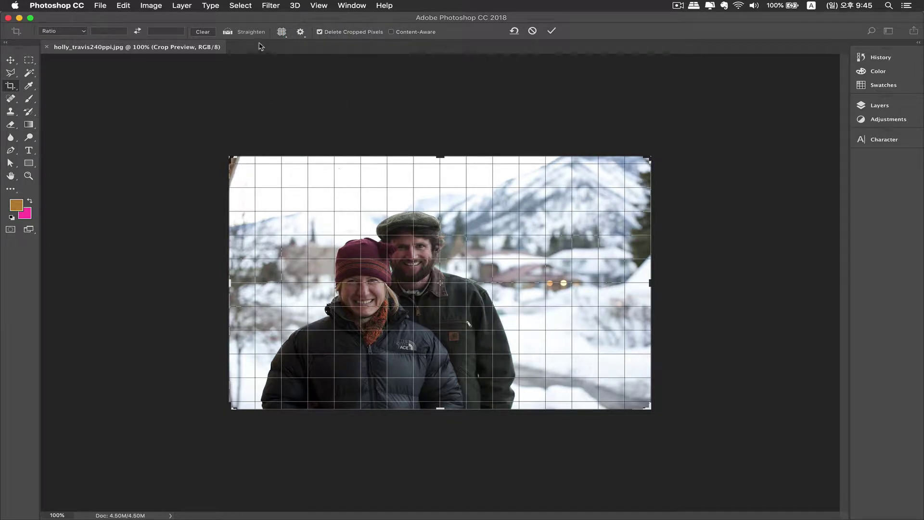
click(281, 32)
click(319, 57)
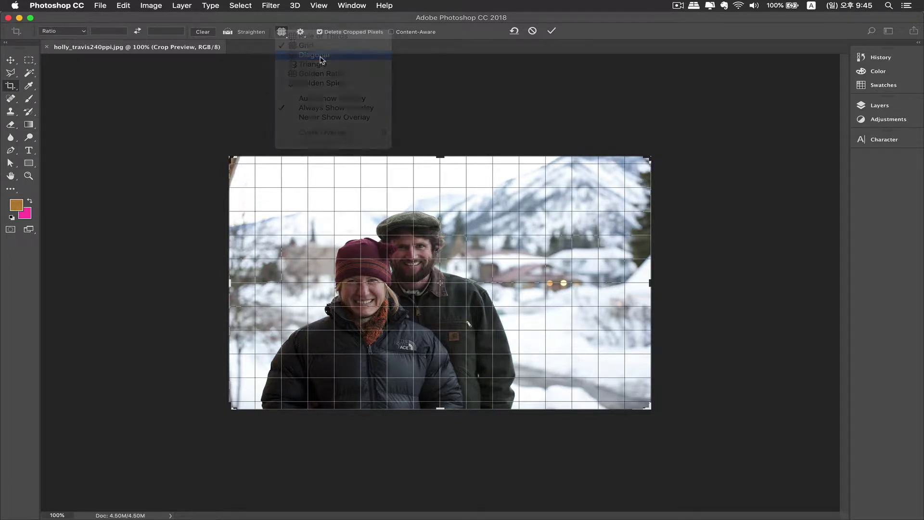
click(282, 32)
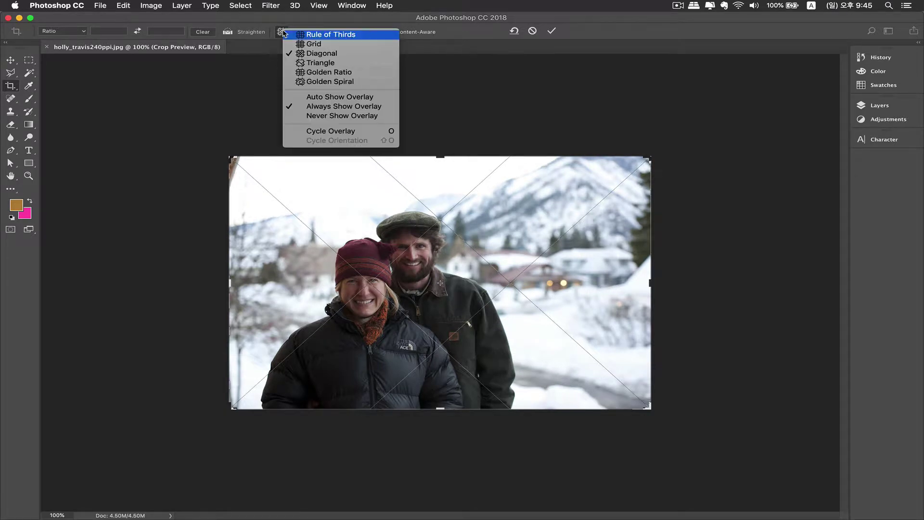
click(318, 62)
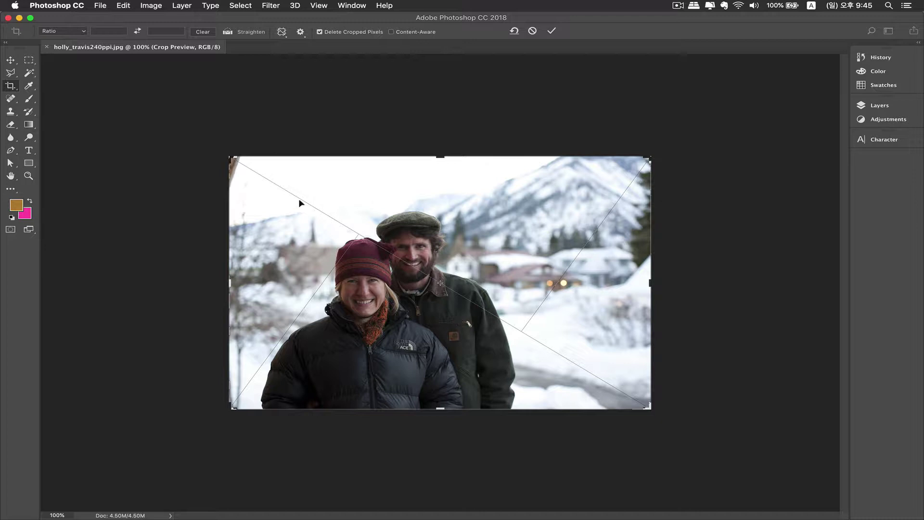
click(282, 32)
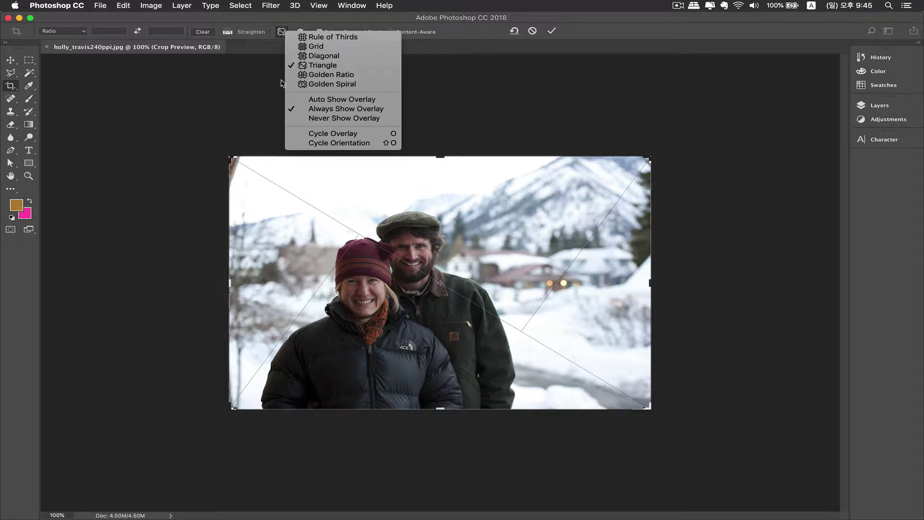
click(339, 85)
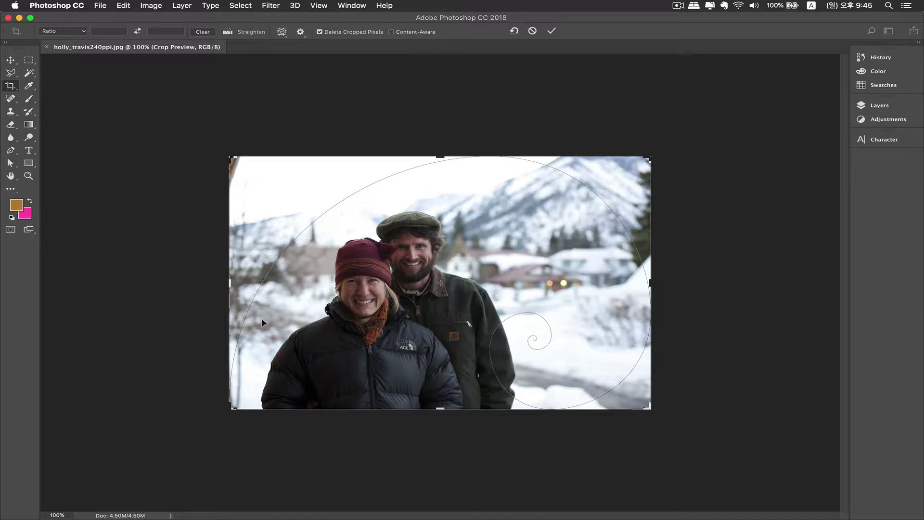
Set the crop overlay to Rule of Thirds.
click(246, 33)
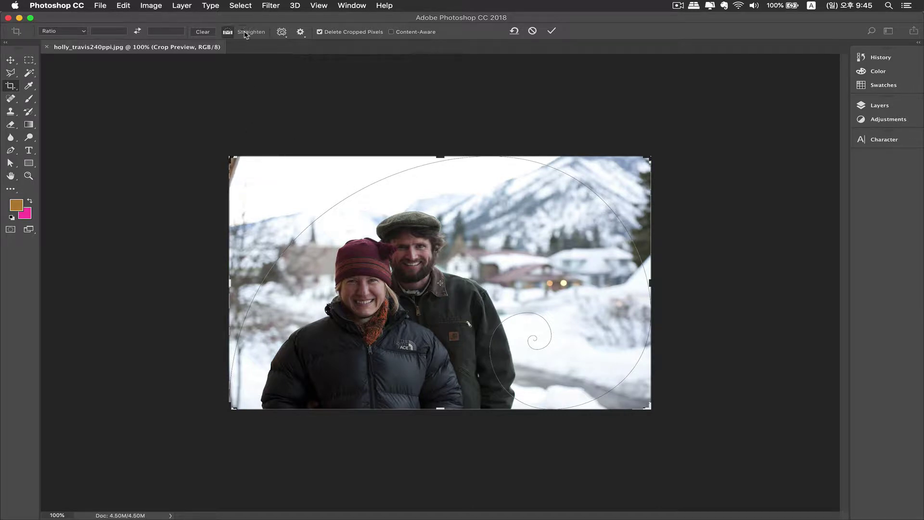
click(281, 32)
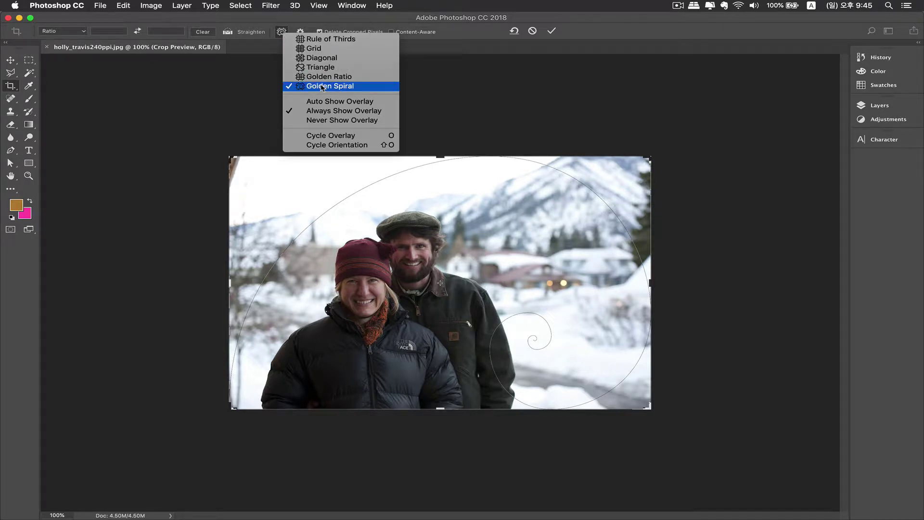
click(323, 40)
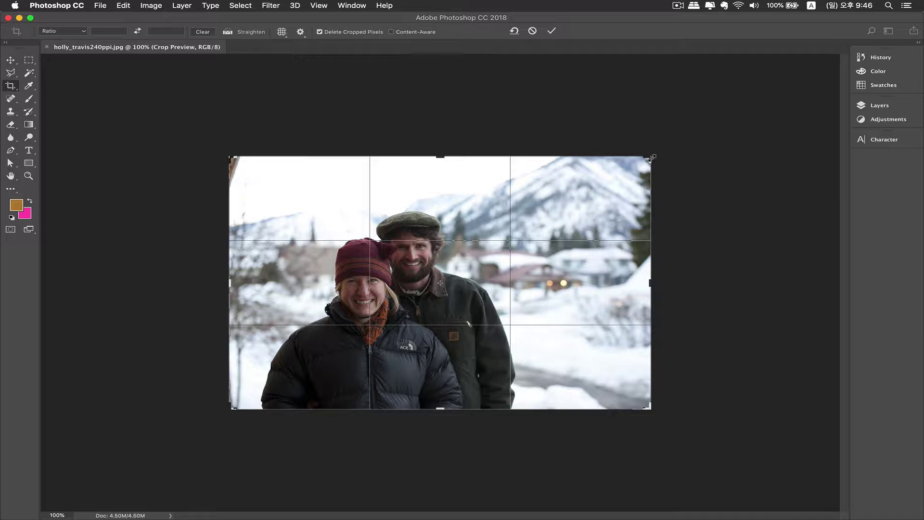
Try a tighter crop of the couple photo, tilting the picture slightly clockwise and repositioning it within the frame.
drag(651, 157, 620, 152)
drag(624, 157, 636, 220)
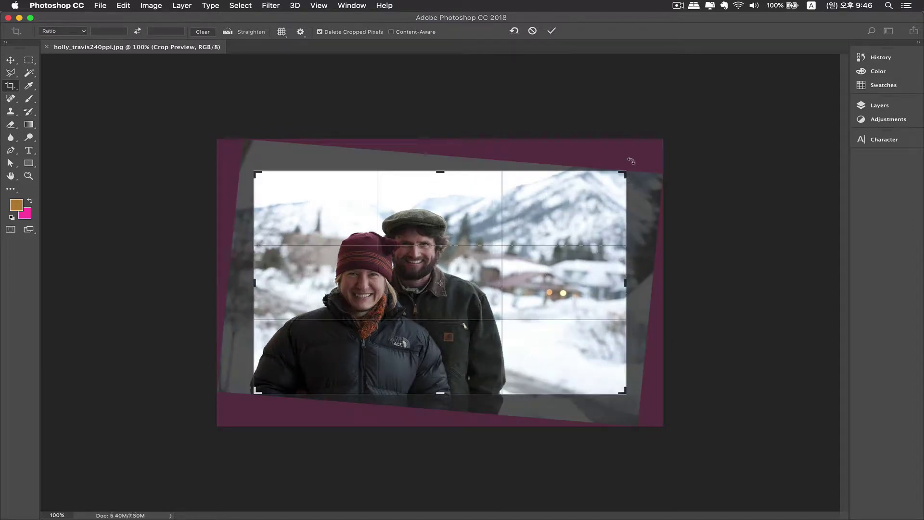
drag(635, 160, 625, 189)
mouse_move(562, 215)
mouse_down()
mouse_move(572, 214)
mouse_move(540, 219)
mouse_move(567, 215)
mouse_up()
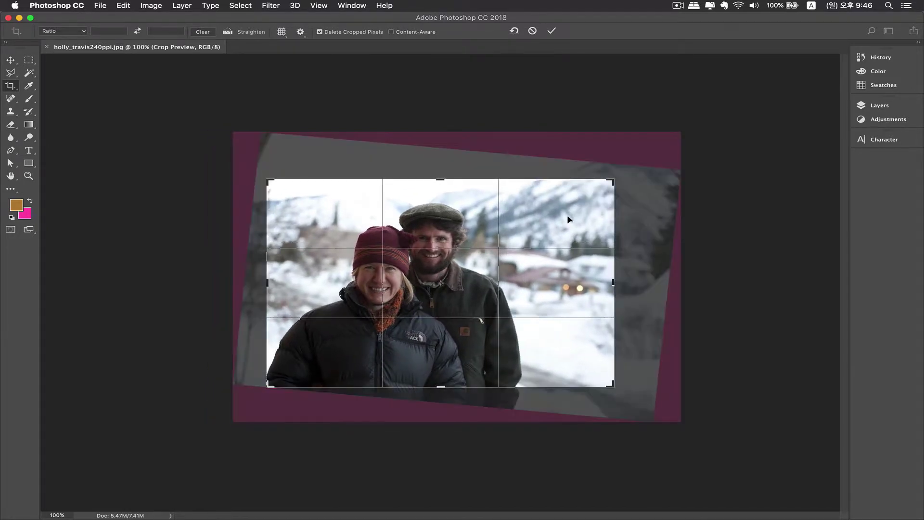
key(Return)
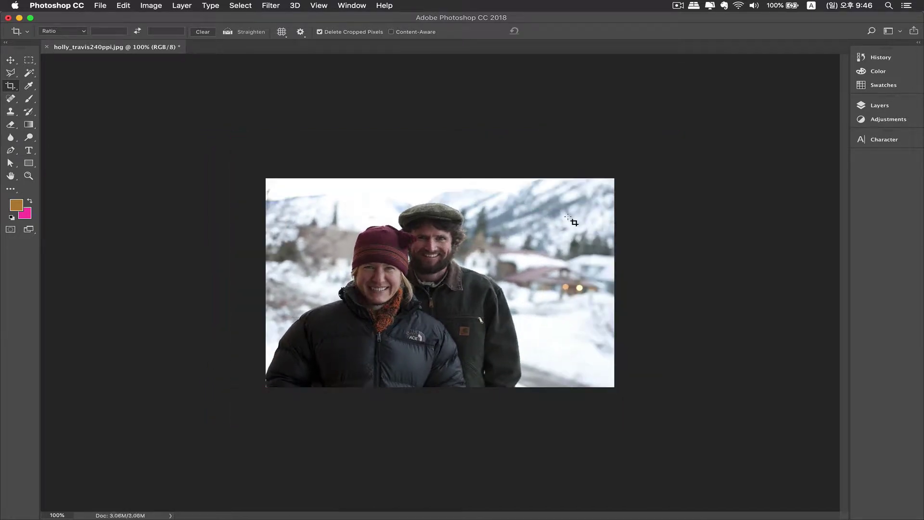
key(super+z)
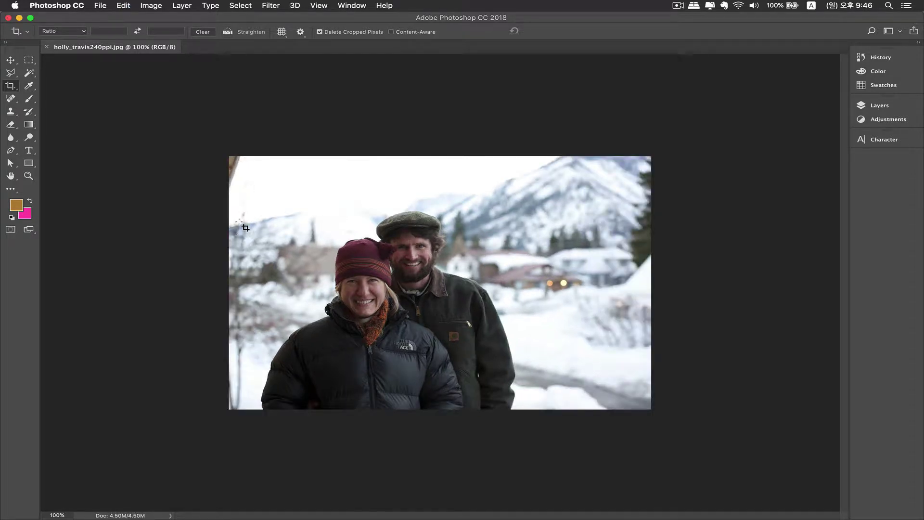
Try an untilted crop that trims only a narrow border around the couple photo.
click(232, 180)
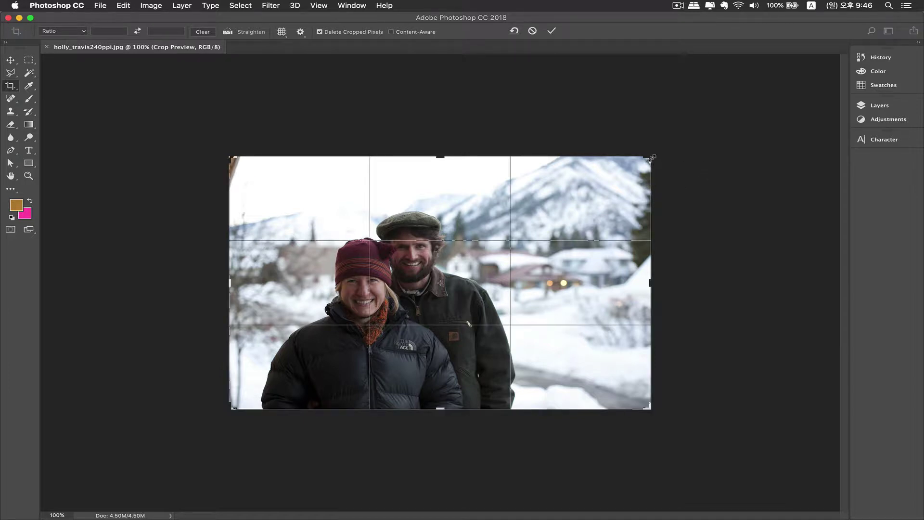
drag(650, 158, 645, 166)
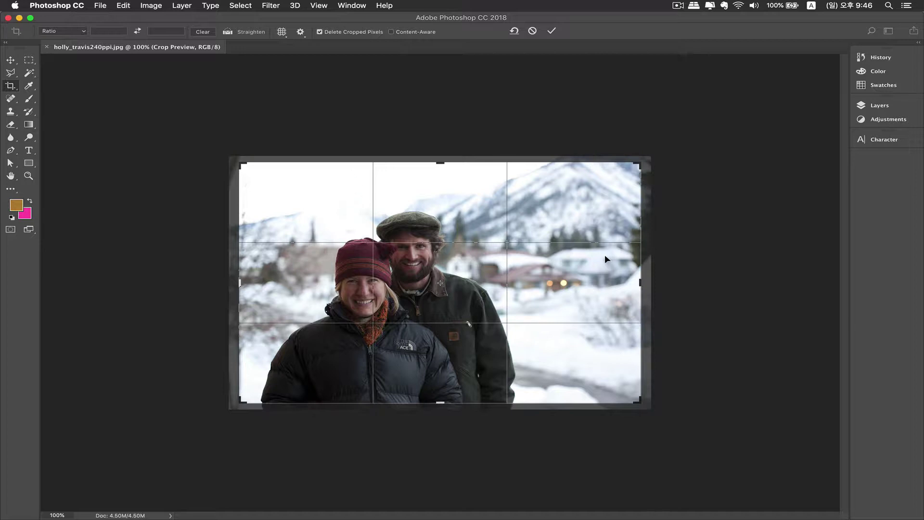
key(Return)
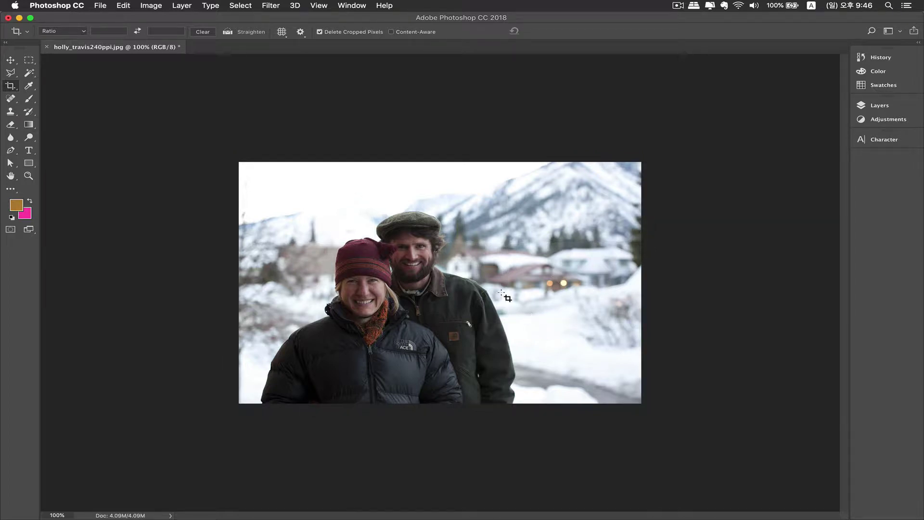
key(super+z)
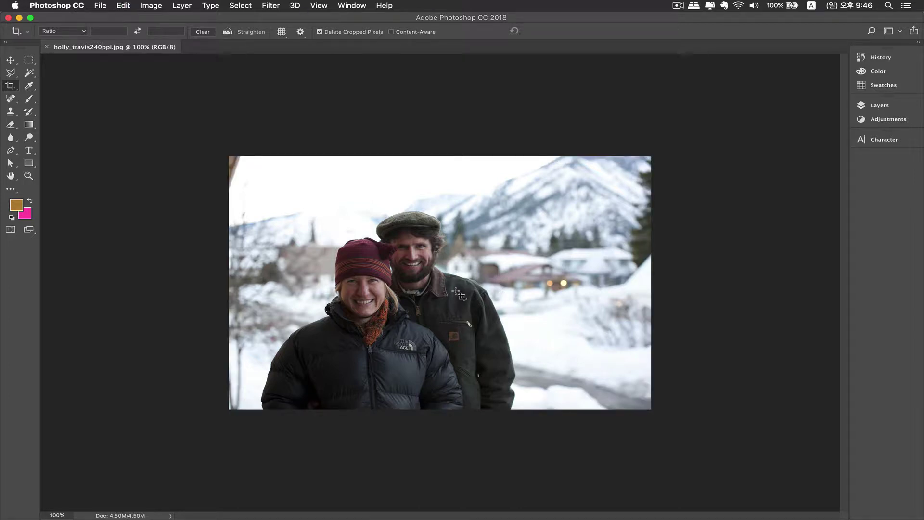
Switch to Bridge and select the photo song_jpg030.jpg in the crop folder.
key(super+Tab)
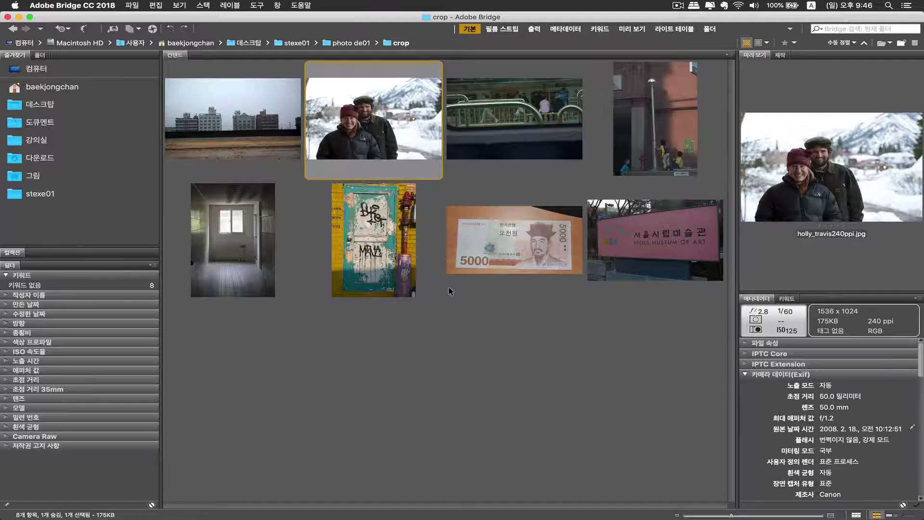
click(496, 170)
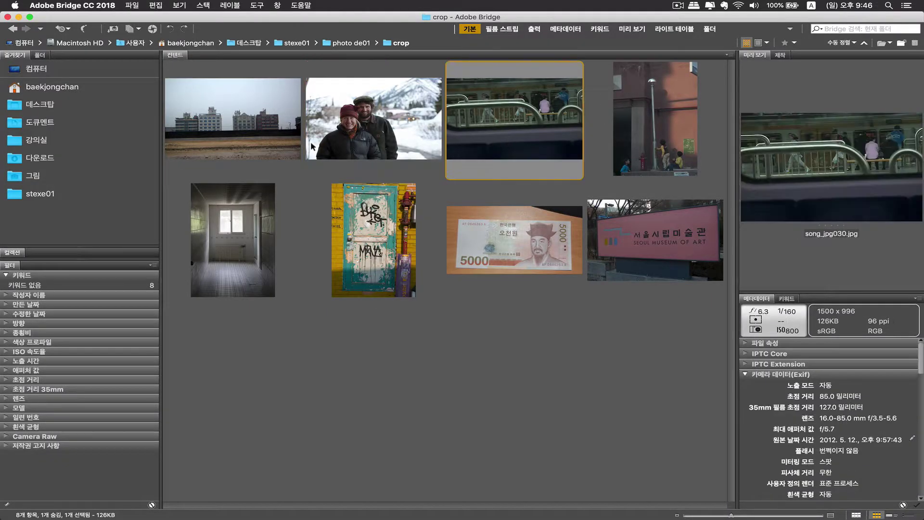
Open song_jpg030.jpg in Photoshop, straighten it along the lower rail of the platform fence and apply the crop.
double_click(523, 127)
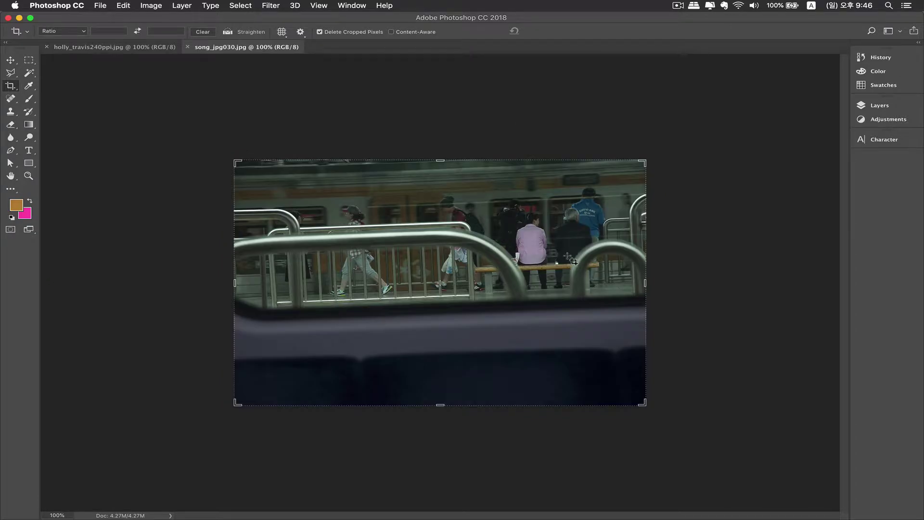
click(229, 34)
drag(275, 305, 476, 297)
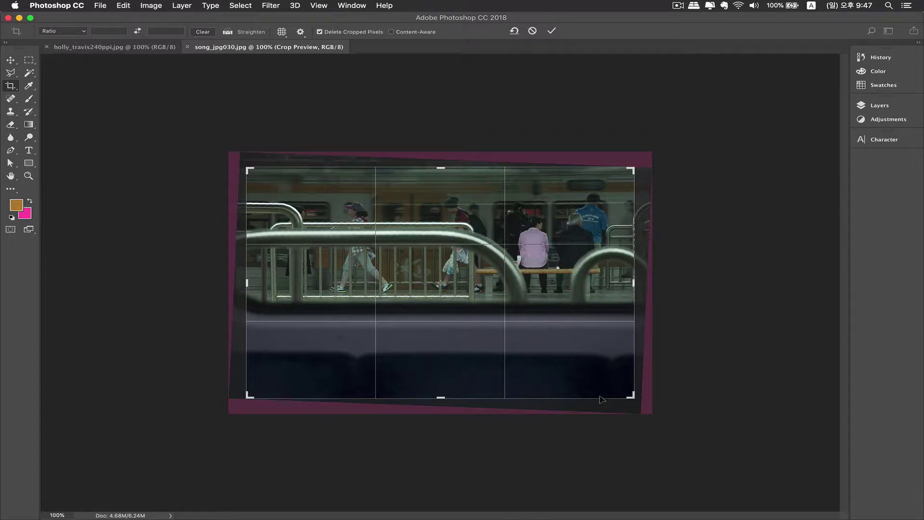
key(Return)
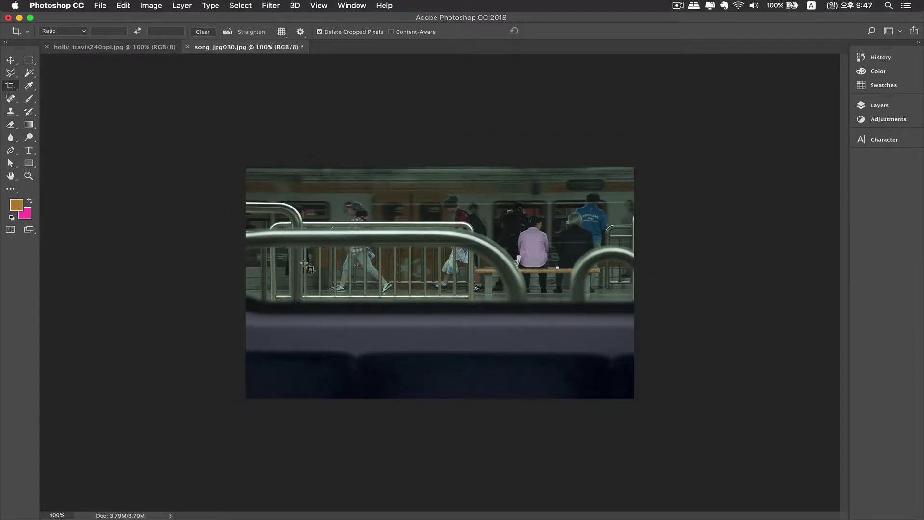
Switch to Bridge and open the lamp post photo song_jpg038.jpg in Photoshop.
key(super)
key(super+Tab)
click(383, 256)
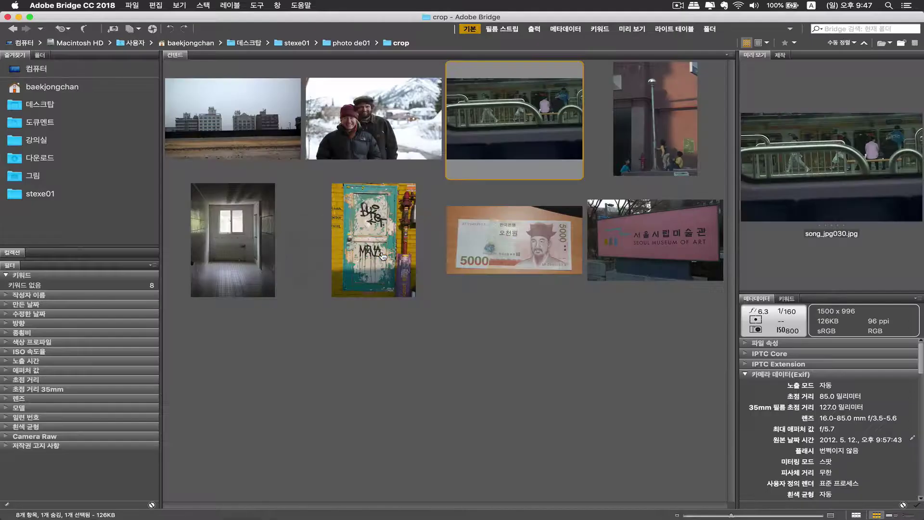
double_click(640, 147)
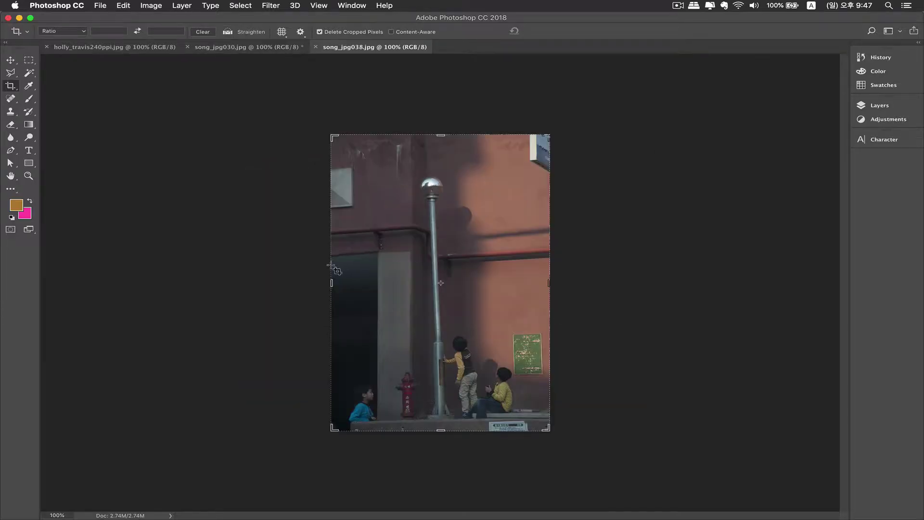
Try straightening the photo along the lamp post, undoing each attempt.
click(240, 36)
drag(430, 204, 441, 414)
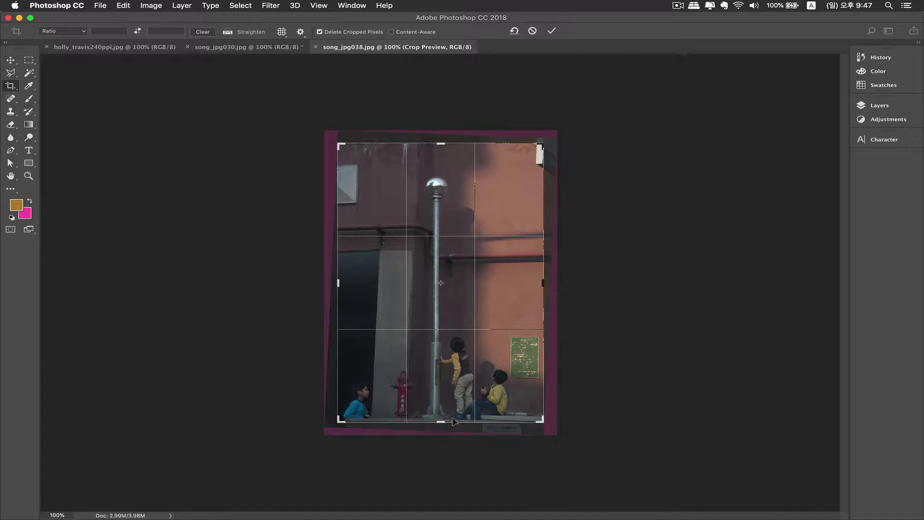
key(Return)
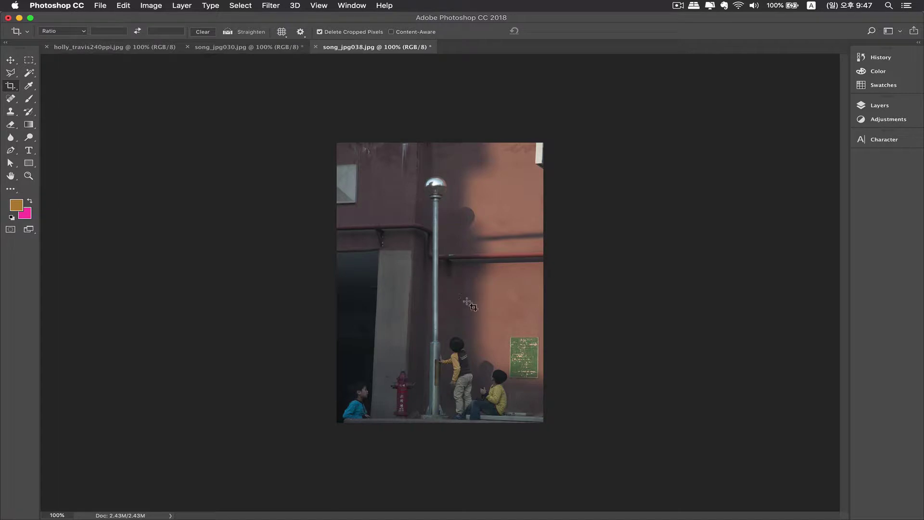
key(super+z)
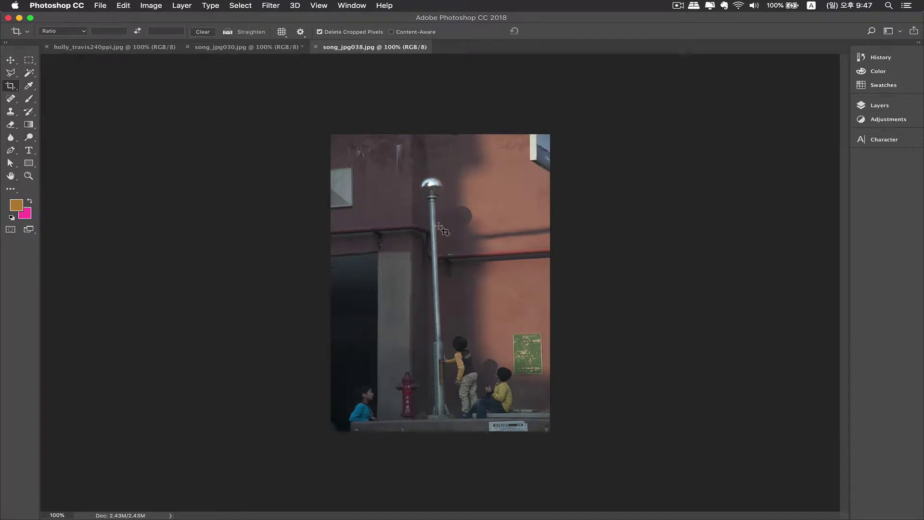
drag(432, 219, 442, 375)
key(super+z)
Straighten the photo with the lamp post as the vertical reference and apply the crop.
click(228, 32)
drag(432, 226, 439, 368)
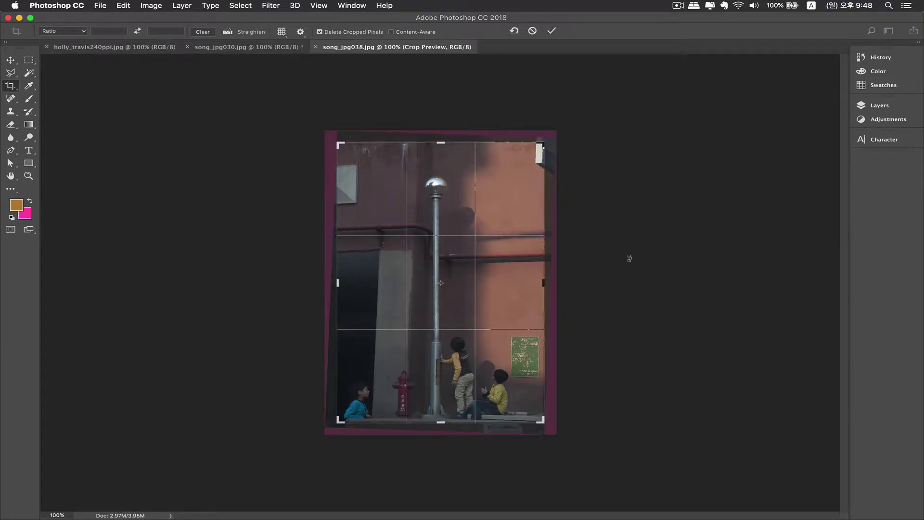
key(Return)
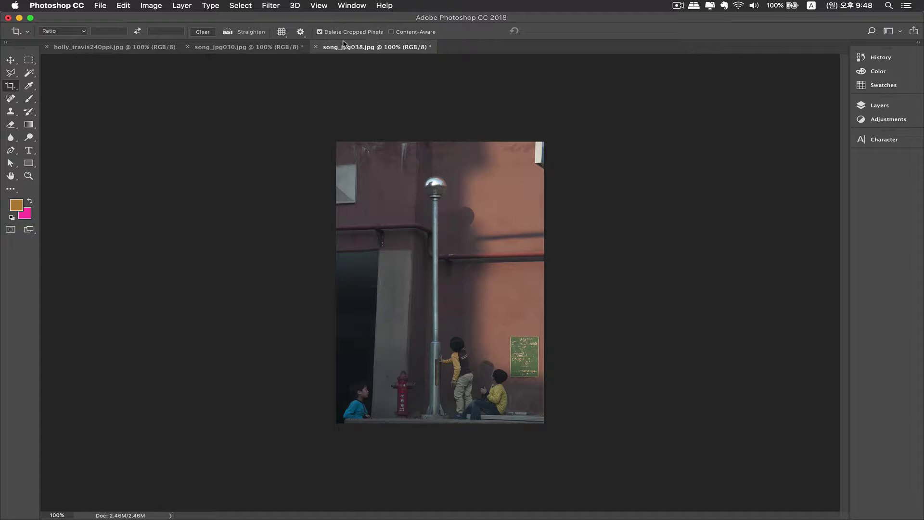
Return to song_jpg030.jpg and revert it to its last saved version.
click(265, 47)
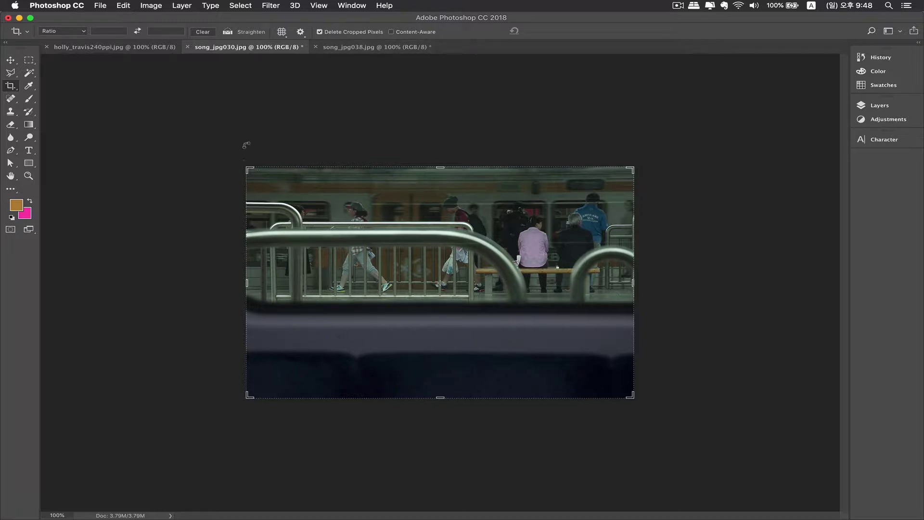
click(102, 7)
click(103, 7)
click(101, 6)
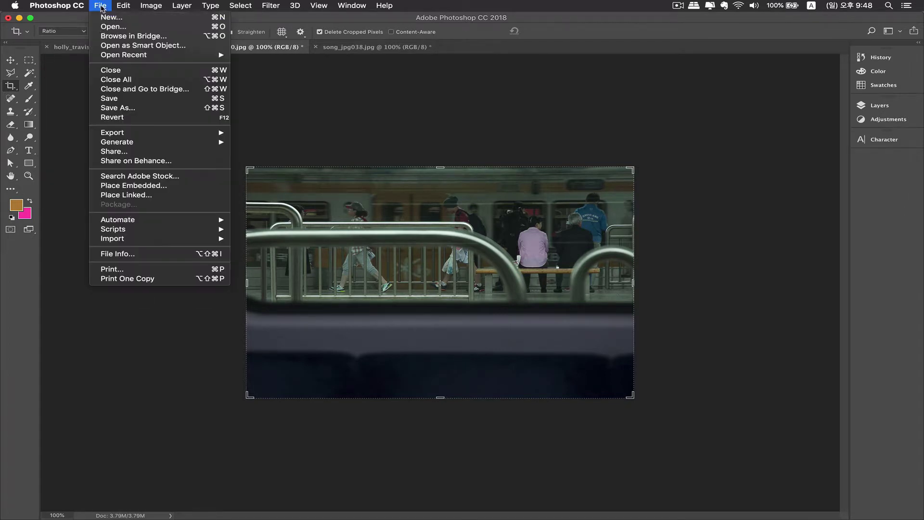
click(144, 120)
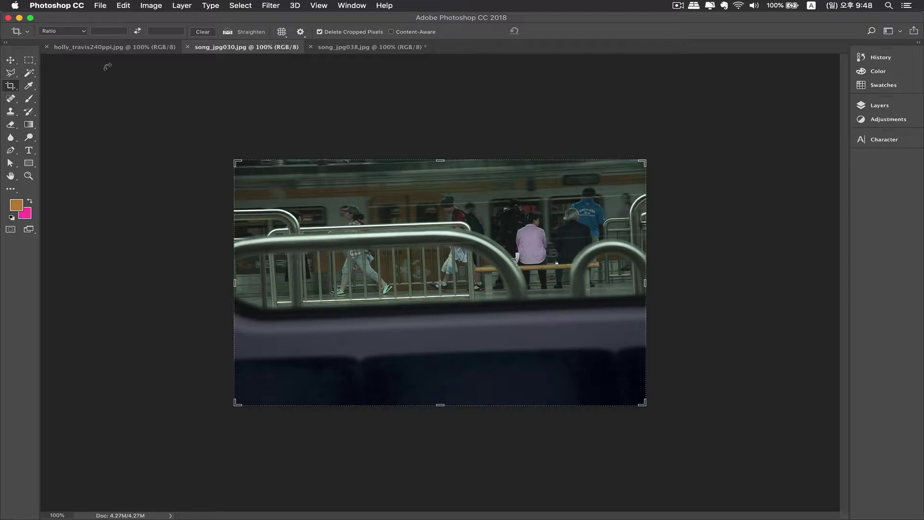
Try a crop of the platform photo that keeps only its lower-right portion.
click(99, 5)
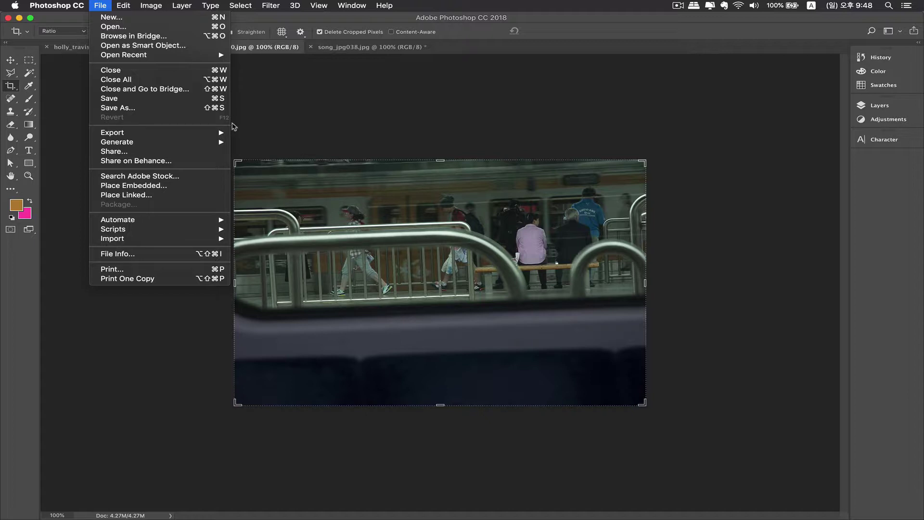
click(239, 161)
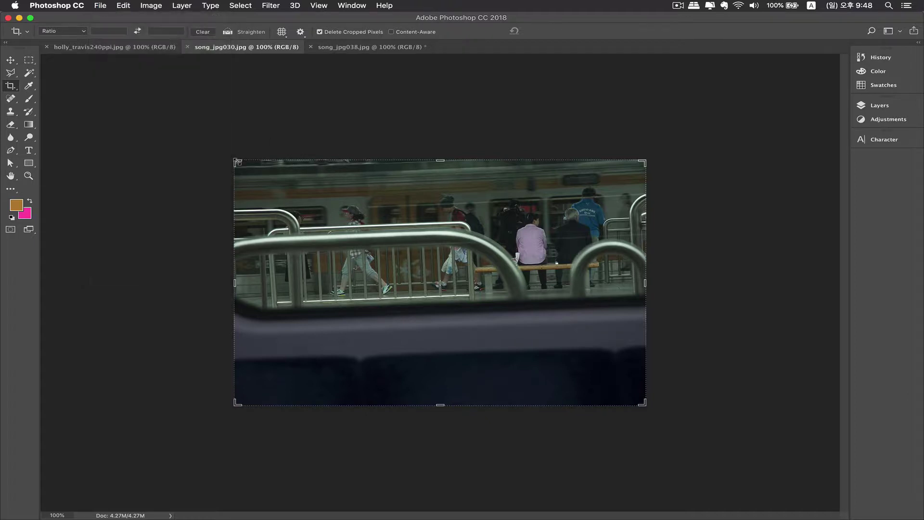
drag(237, 162, 304, 214)
key(Return)
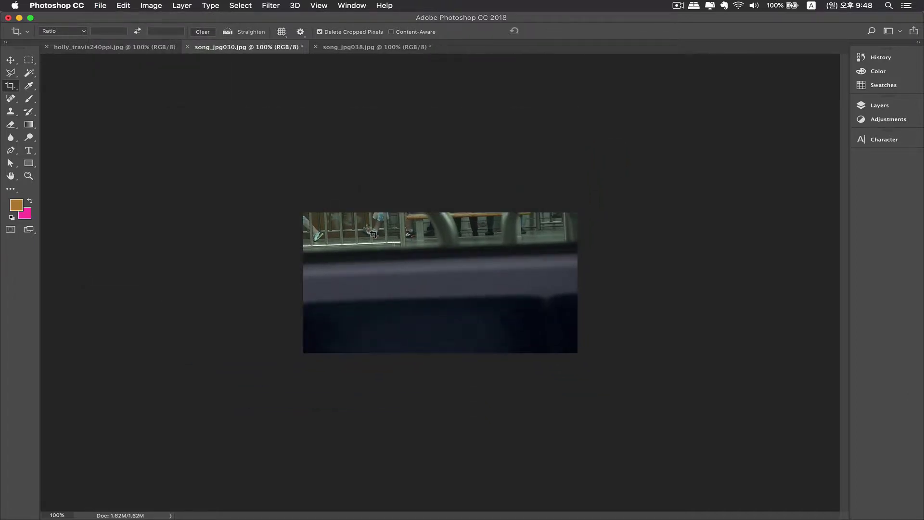
Revert the cropped platform photo to its saved version.
click(100, 6)
click(160, 118)
click(91, 8)
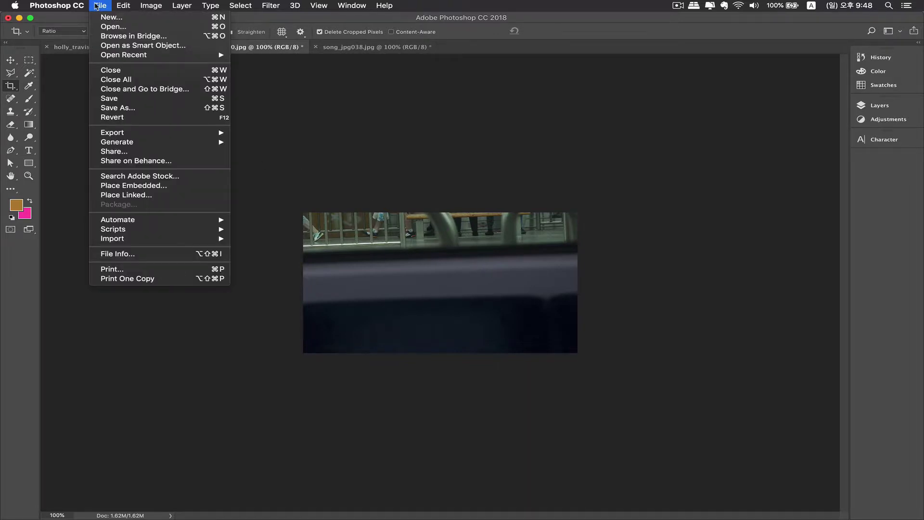
click(128, 116)
click(91, 7)
click(134, 116)
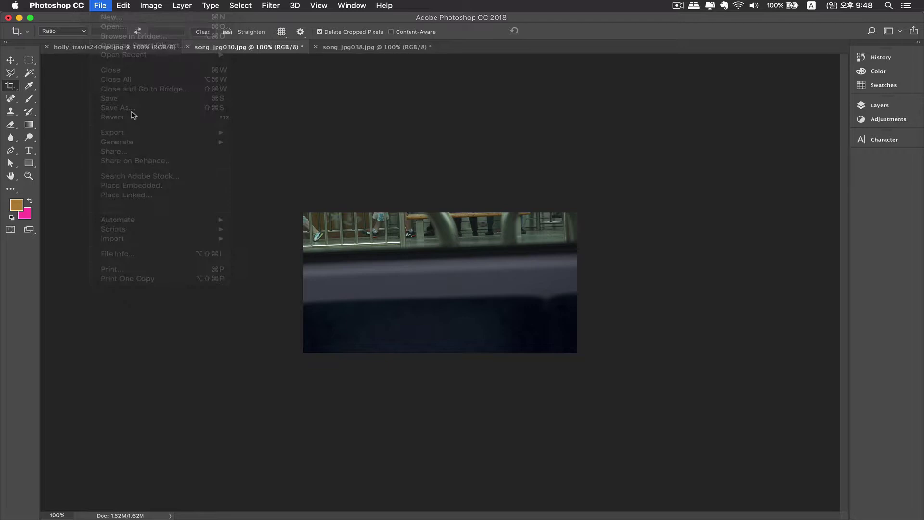
click(102, 7)
click(159, 120)
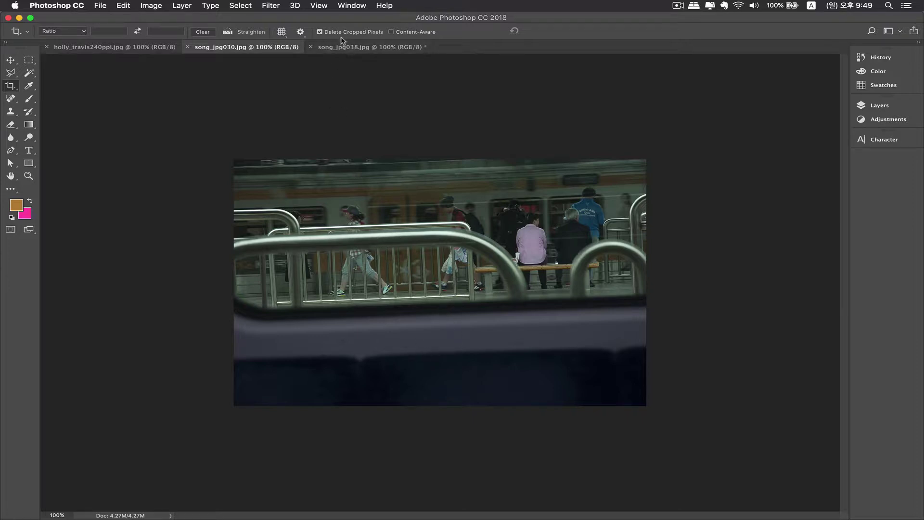
Turn off Delete Cropped Pixels and crop the platform photo, rotating it slightly clockwise and trimming its edges.
click(320, 32)
drag(234, 160, 649, 404)
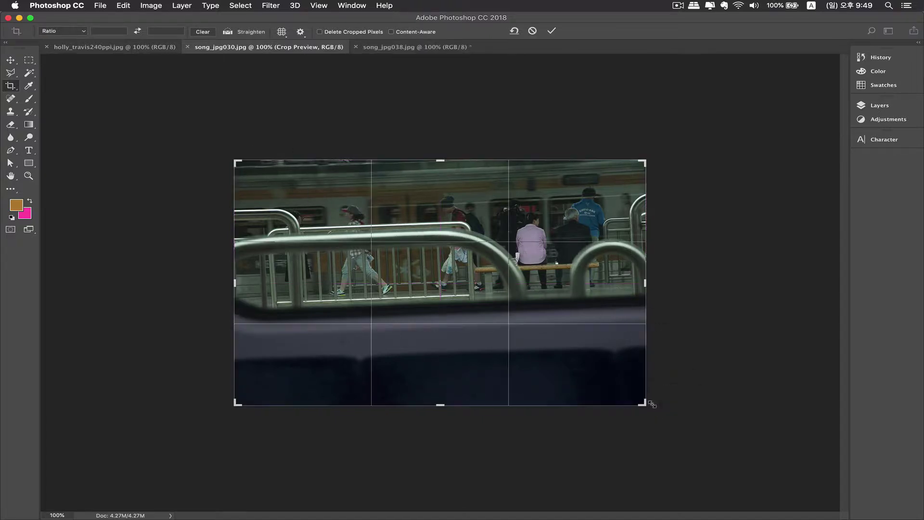
drag(645, 162, 642, 181)
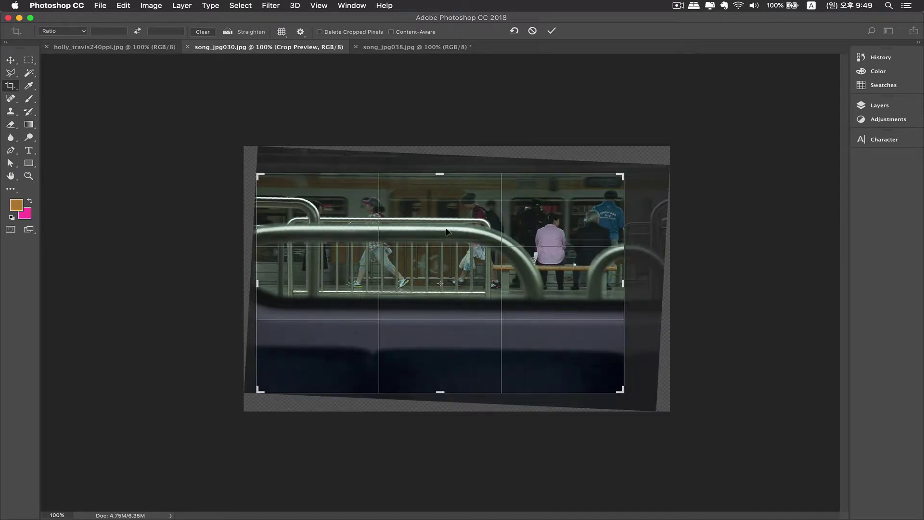
key(Return)
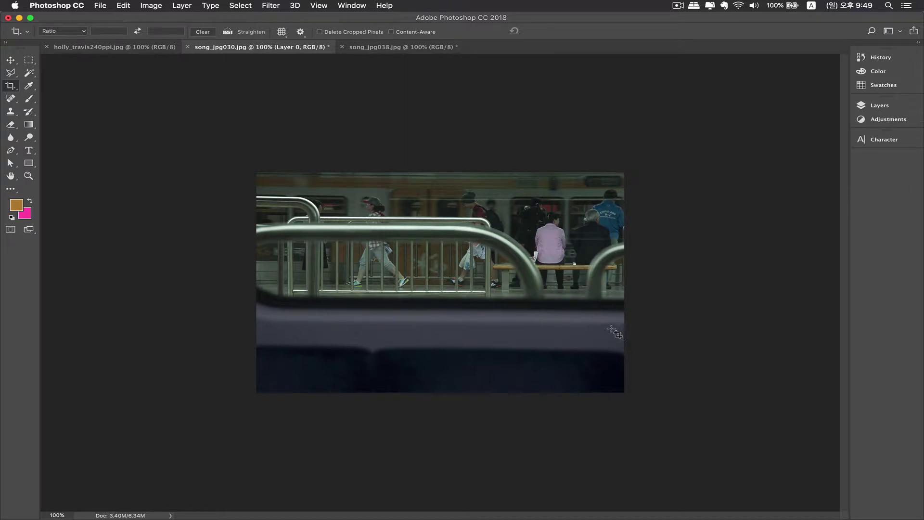
Reactivate the crop, shift the picture slightly down and to the left within the frame, and apply it.
click(398, 203)
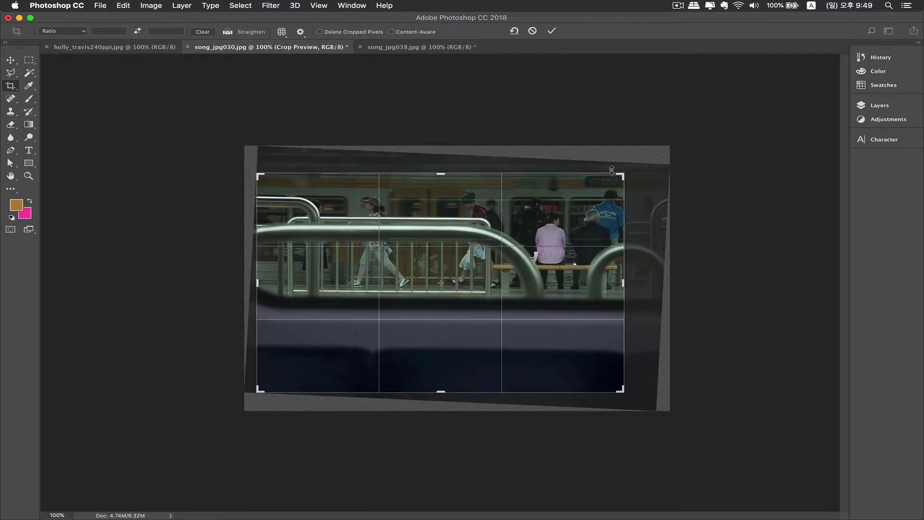
mouse_move(596, 294)
mouse_down()
mouse_move(554, 282)
mouse_move(554, 291)
mouse_move(588, 304)
mouse_up()
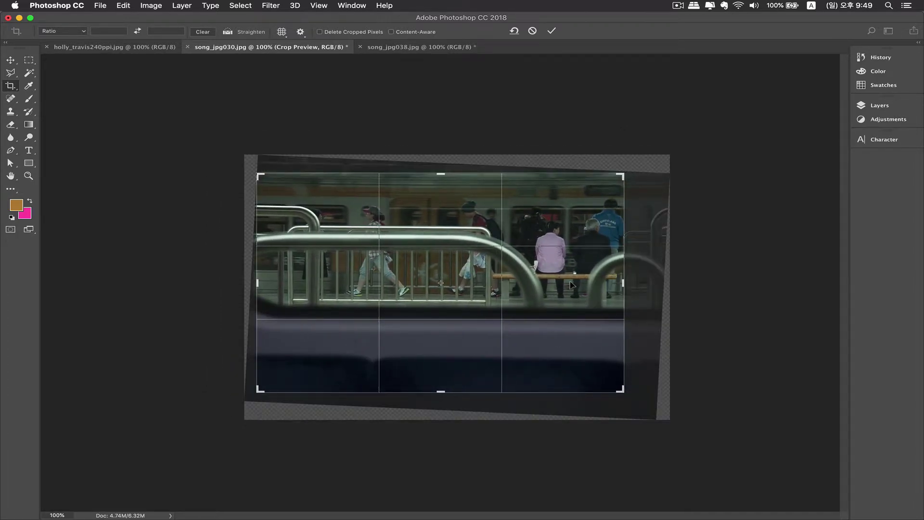
drag(572, 284, 541, 282)
key(Return)
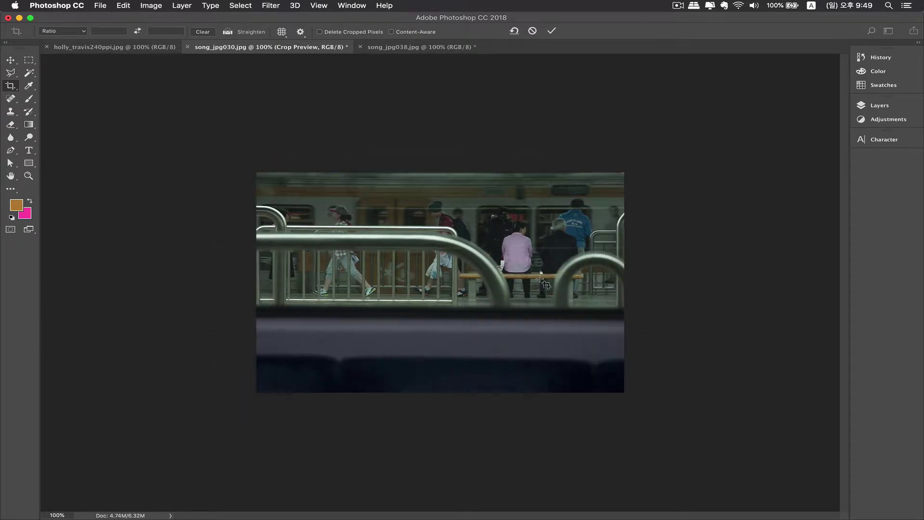
Reactivate the crop once more, shift the picture up and to the right within the frame, and apply it.
click(475, 238)
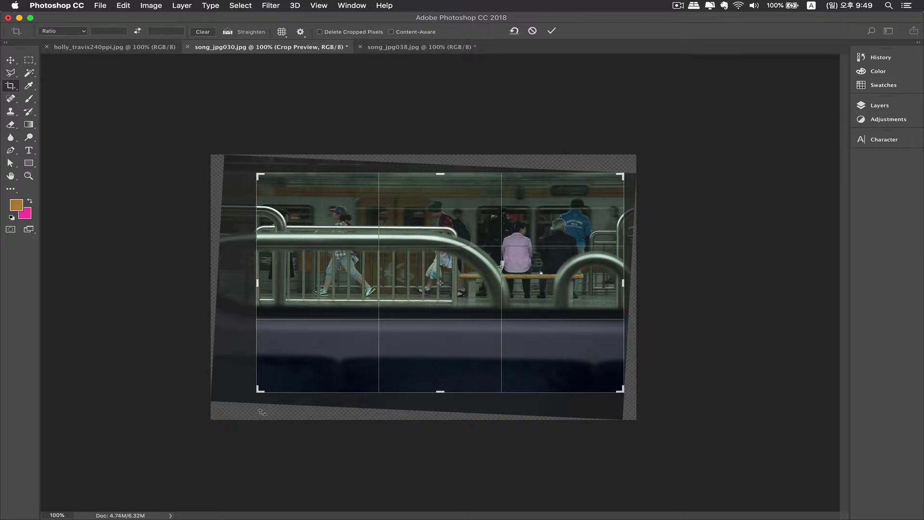
drag(443, 292, 478, 284)
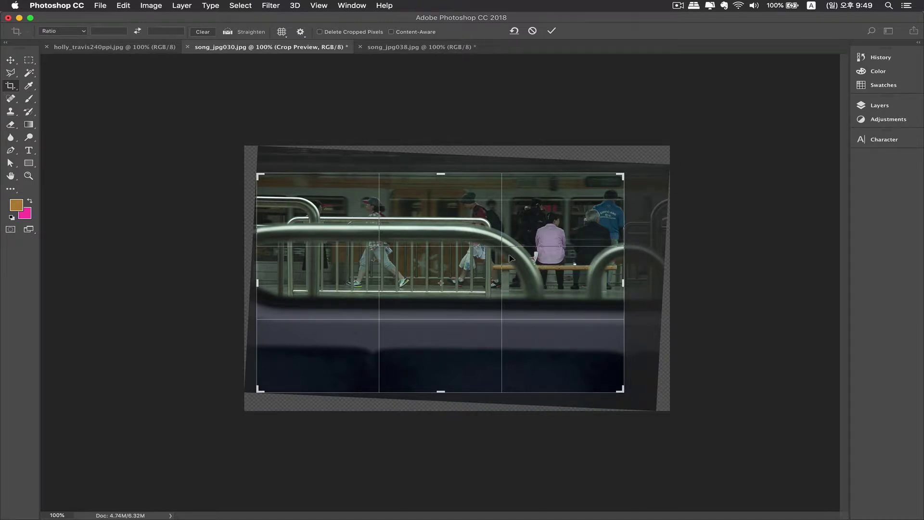
key(Return)
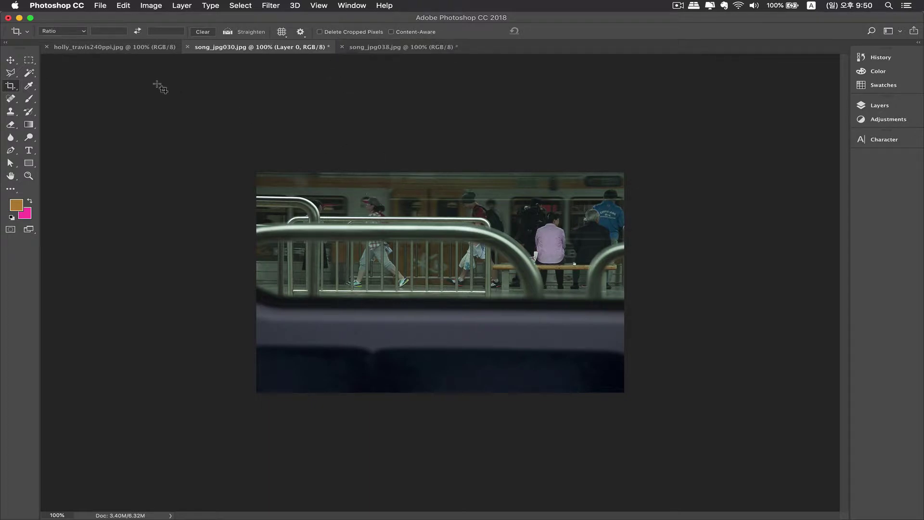
Revert song_jpg030.jpg to its saved version and turn Delete Cropped Pixels back on.
click(100, 5)
click(187, 117)
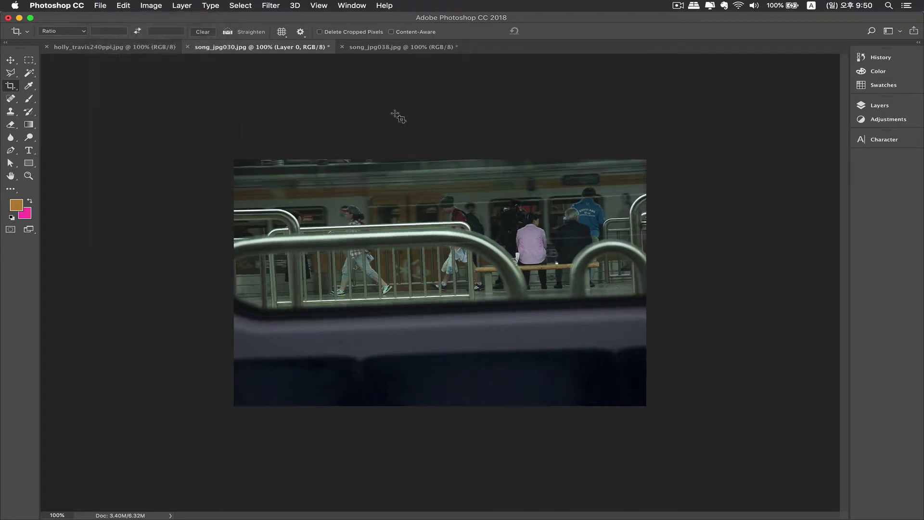
click(336, 33)
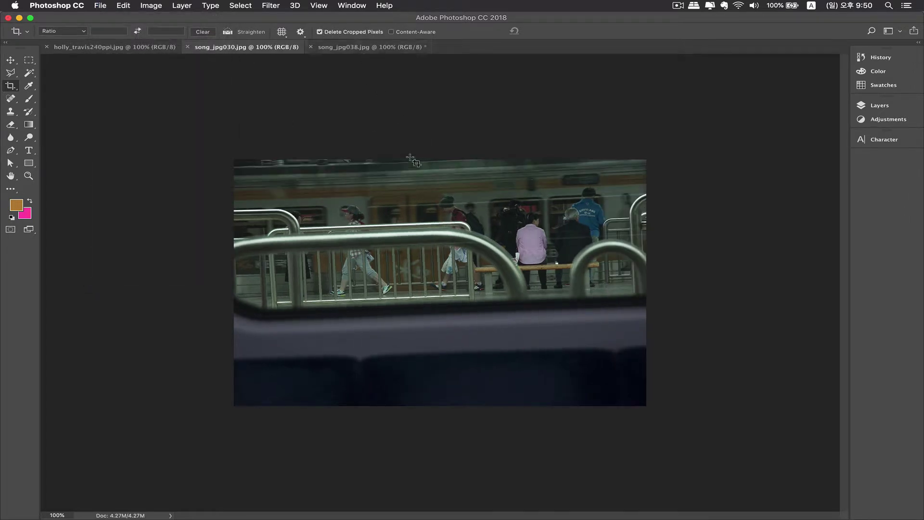
Crop the platform photo tightly around the fence and seated people, rotate it slightly clockwise to level it, and apply.
drag(300, 189, 618, 391)
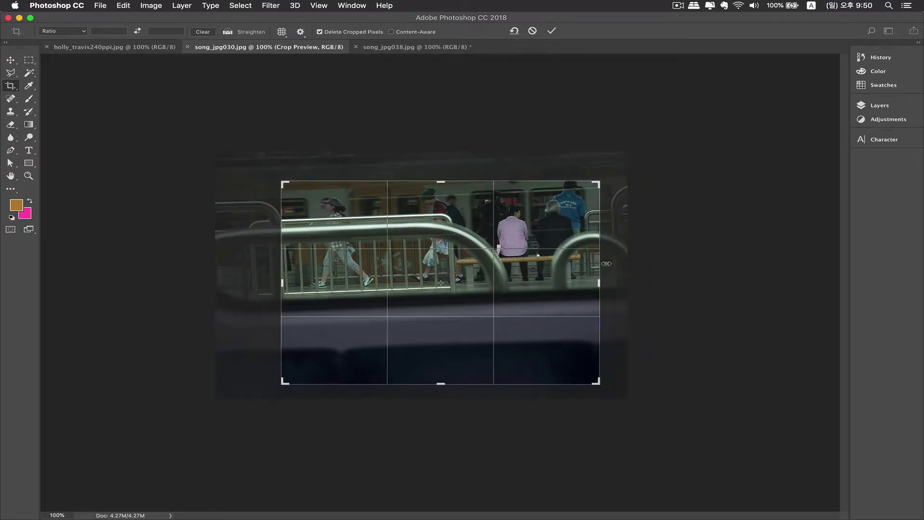
drag(607, 264, 613, 268)
key(Return)
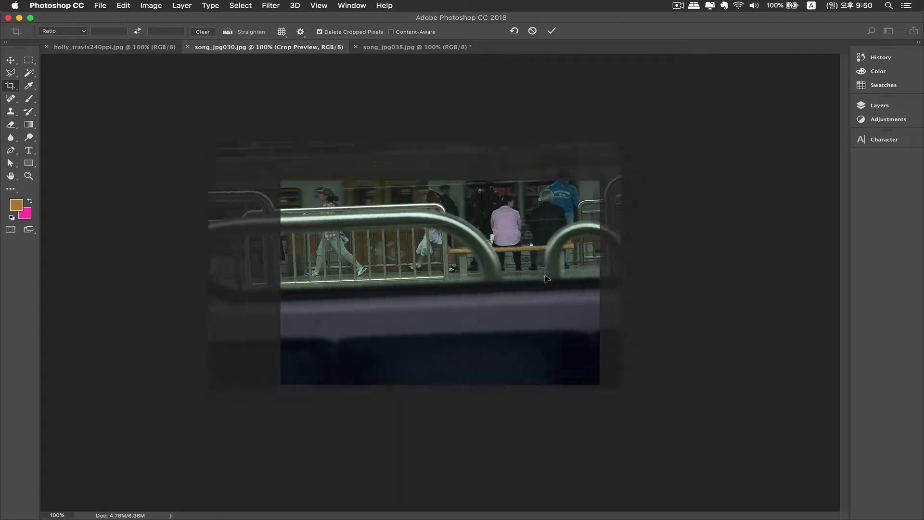
Reactivate the crop to check for image content outside the frame, toggling Delete Cropped Pixels off and on.
click(408, 205)
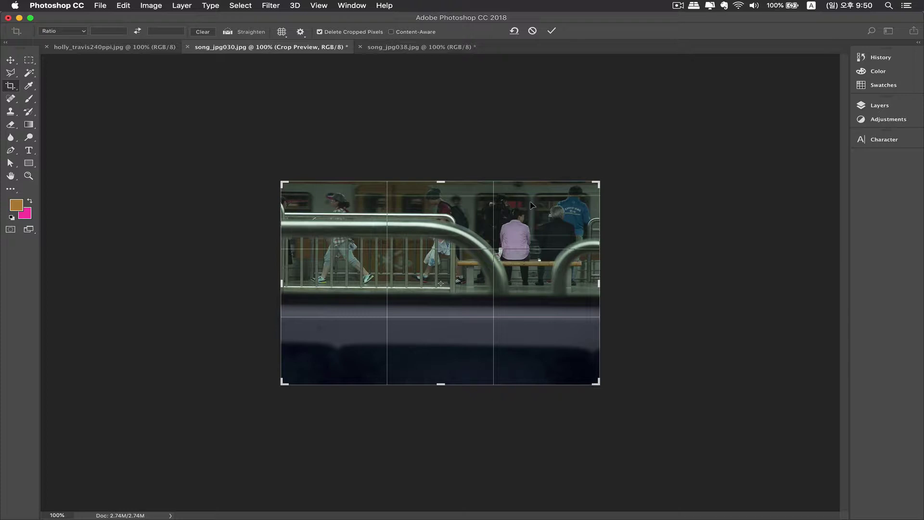
click(322, 33)
click(321, 33)
key(Return)
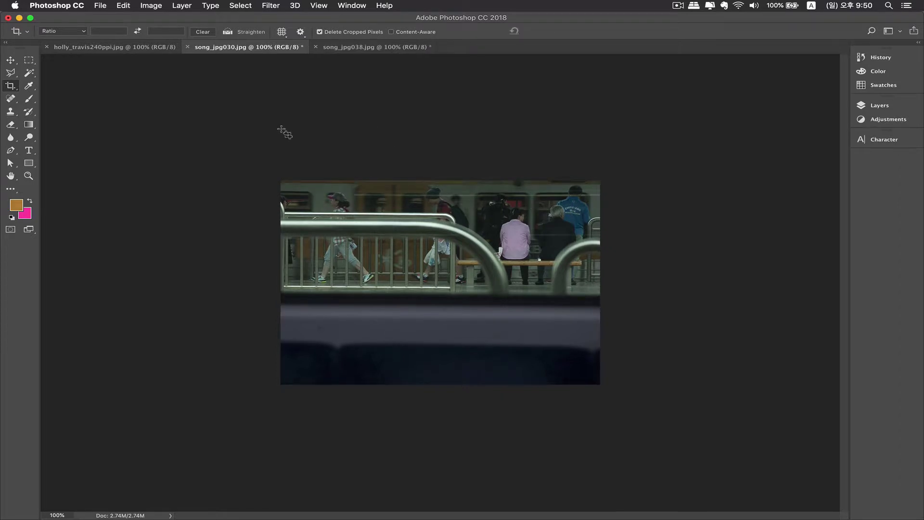
Close song_jpg030.jpg, song_jpg038.jpg and holly_travis240ppi.jpg without saving any changes.
key(super+w)
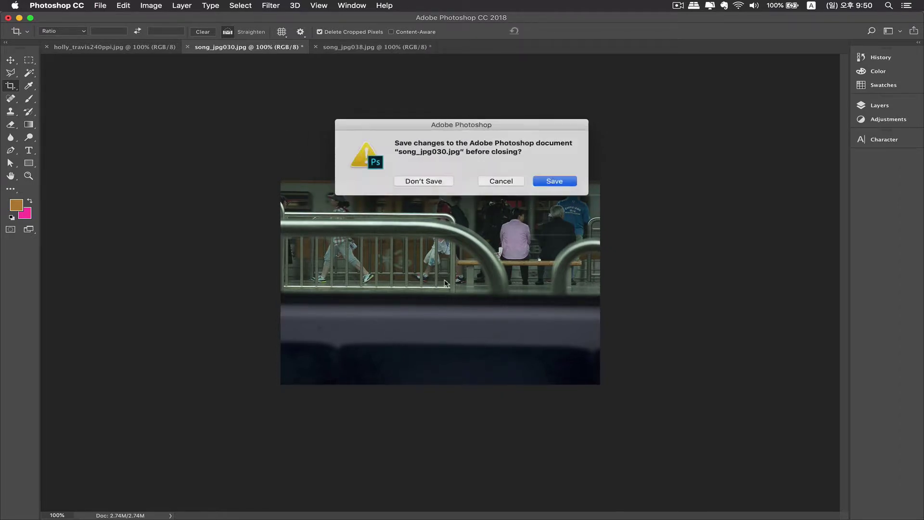
click(424, 181)
key(super+w)
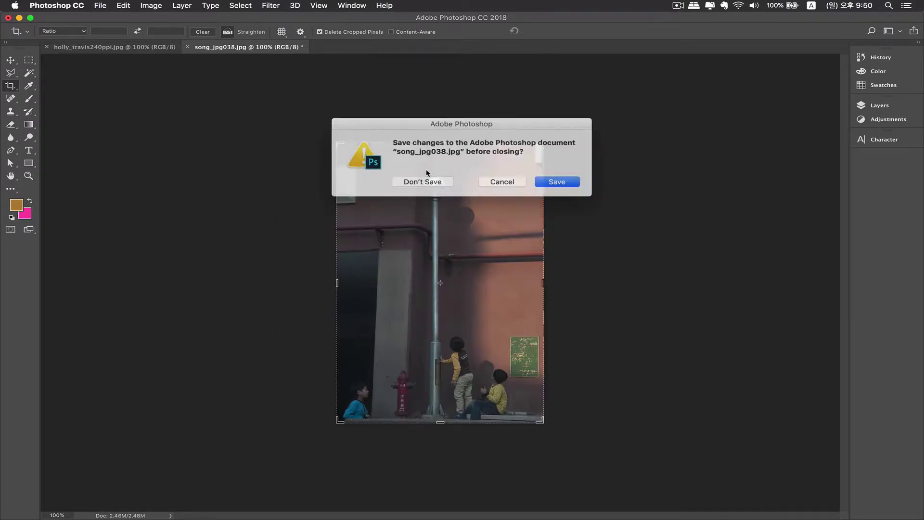
click(424, 181)
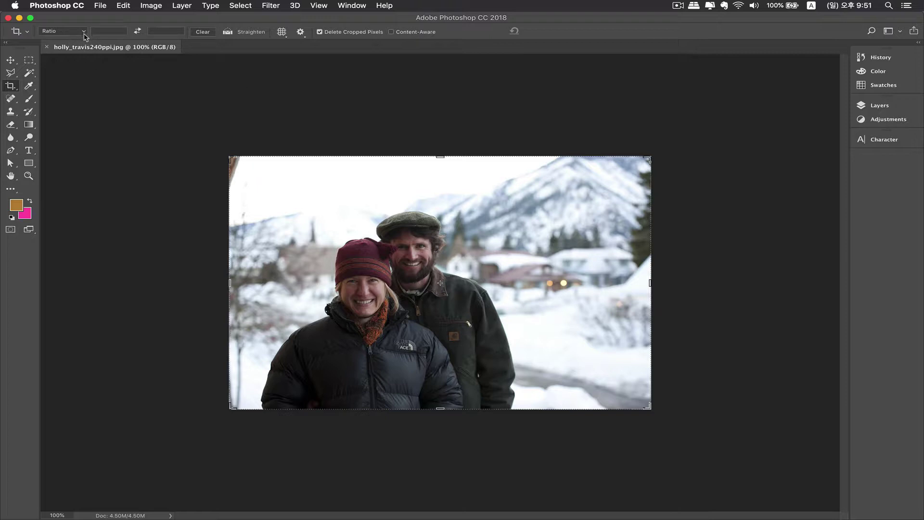
key(super+w)
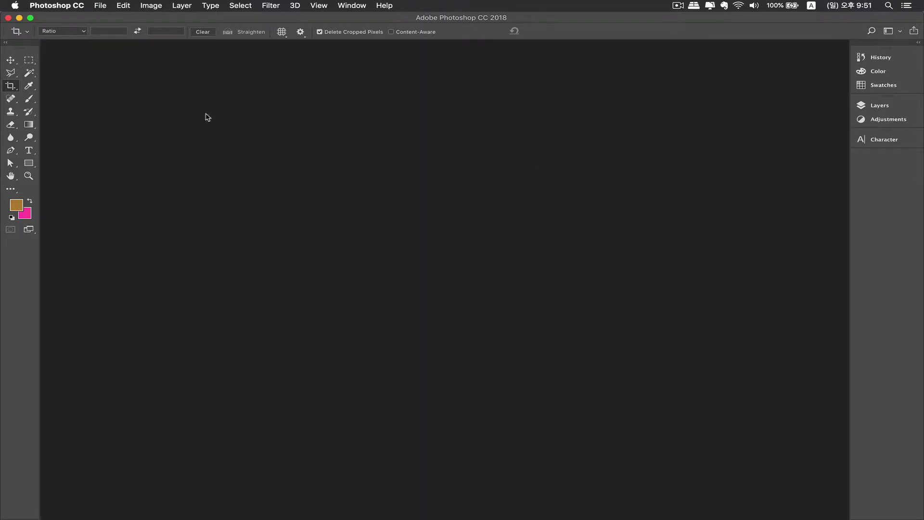
Switch to Adobe Bridge and open the sad_g folder inside stexe01.
key(super+Tab)
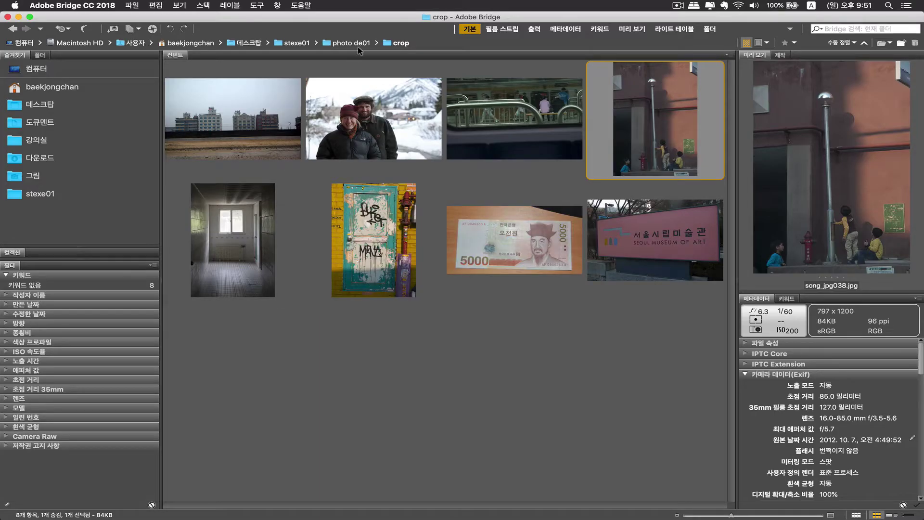
click(355, 45)
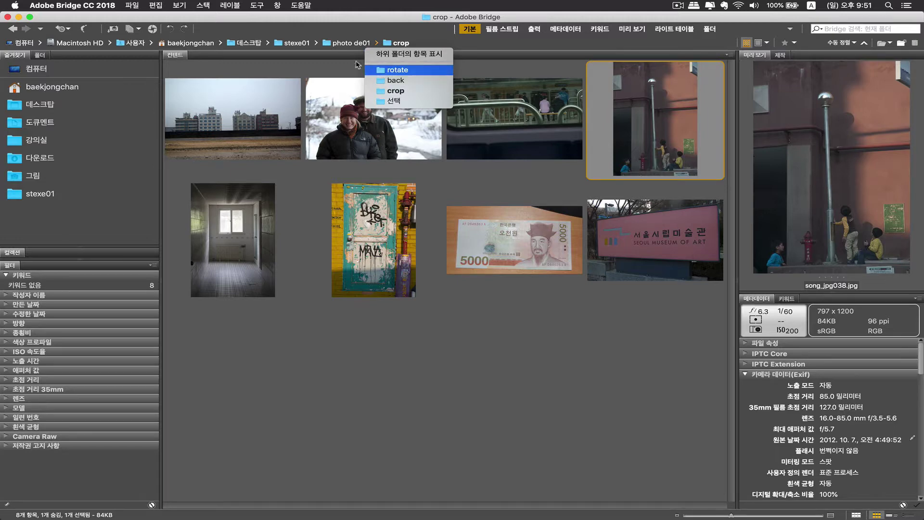
click(347, 43)
click(284, 44)
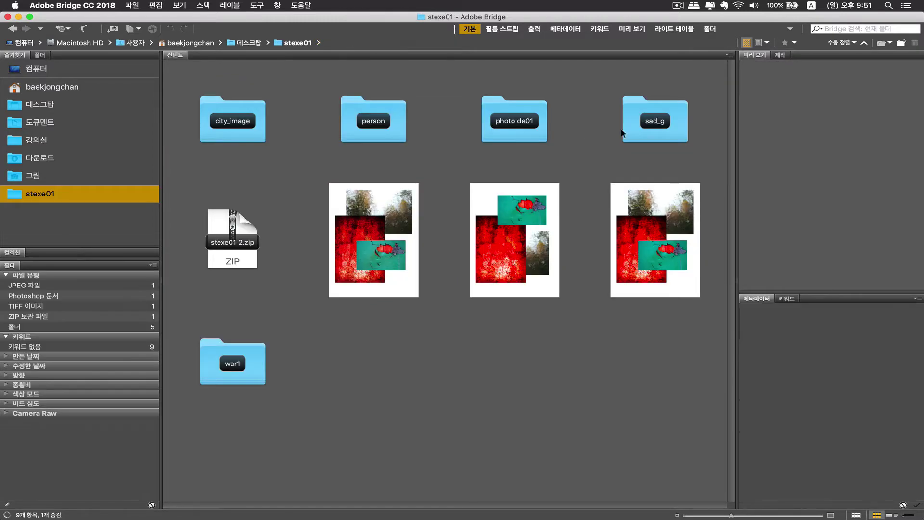
double_click(664, 124)
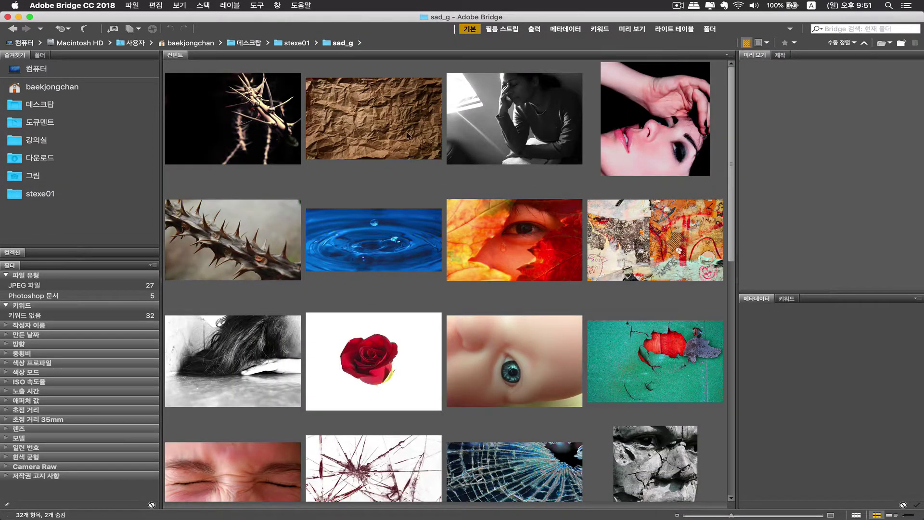
Select the thorn, crumpled paper, seated woman, reclining face, water drop, collage and baby-eye images and open them together in Photoshop.
click(362, 126)
click(265, 133)
super+click(354, 126)
super+click(496, 127)
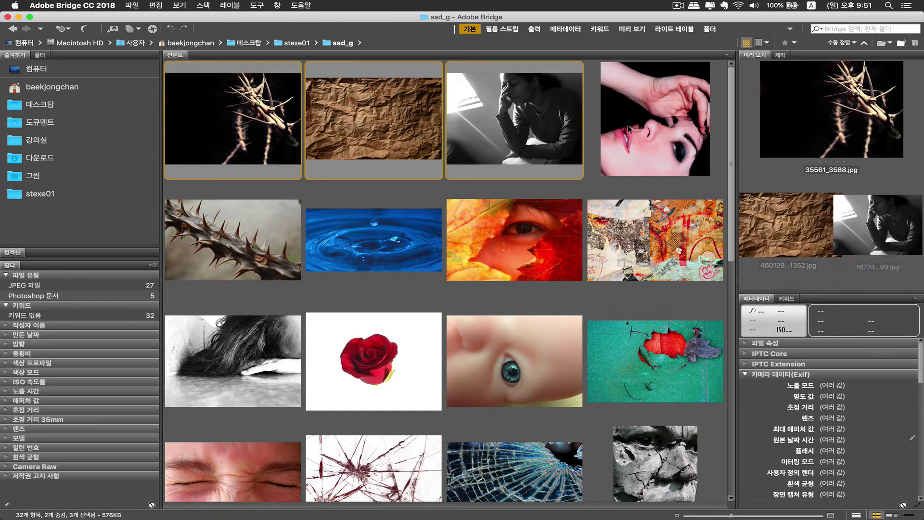
super+click(621, 133)
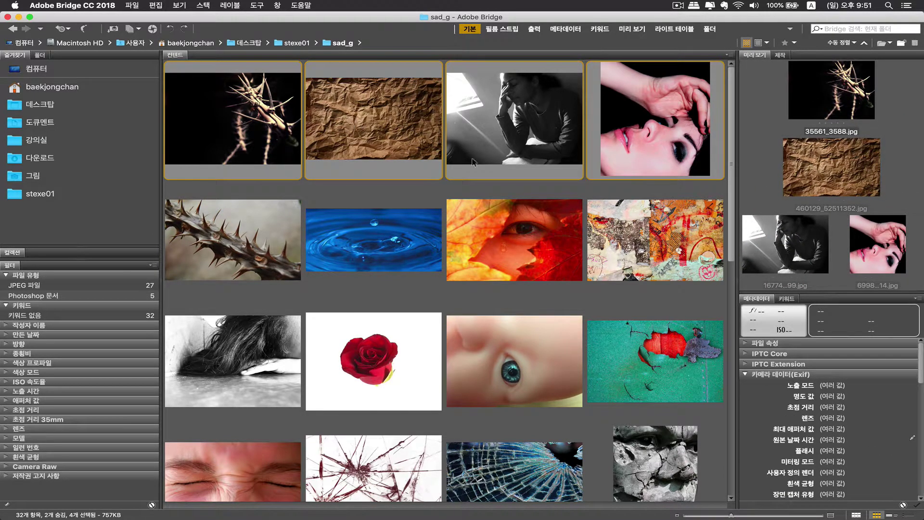
super+click(655, 241)
super+click(530, 342)
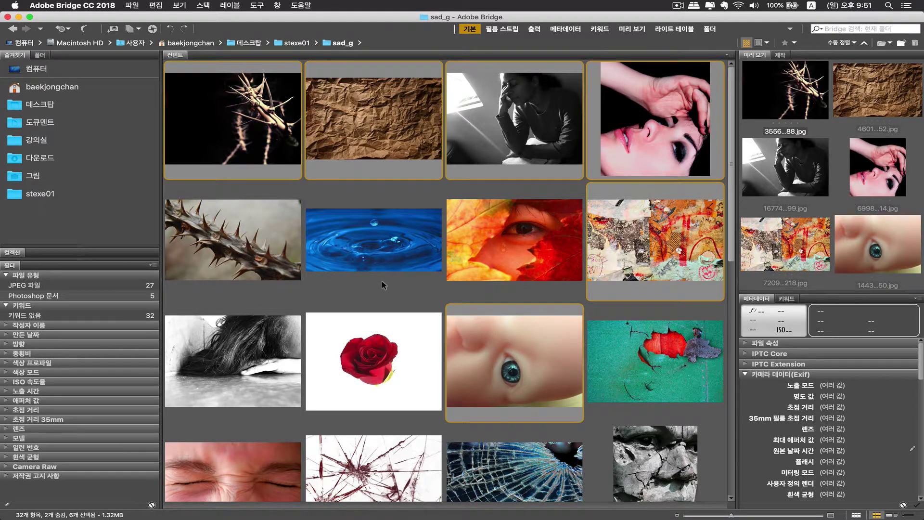
super+click(375, 230)
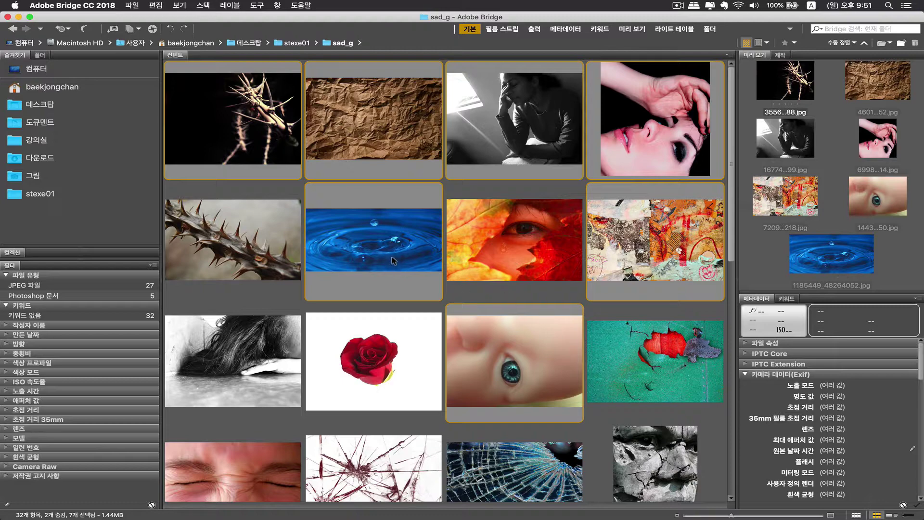
double_click(349, 112)
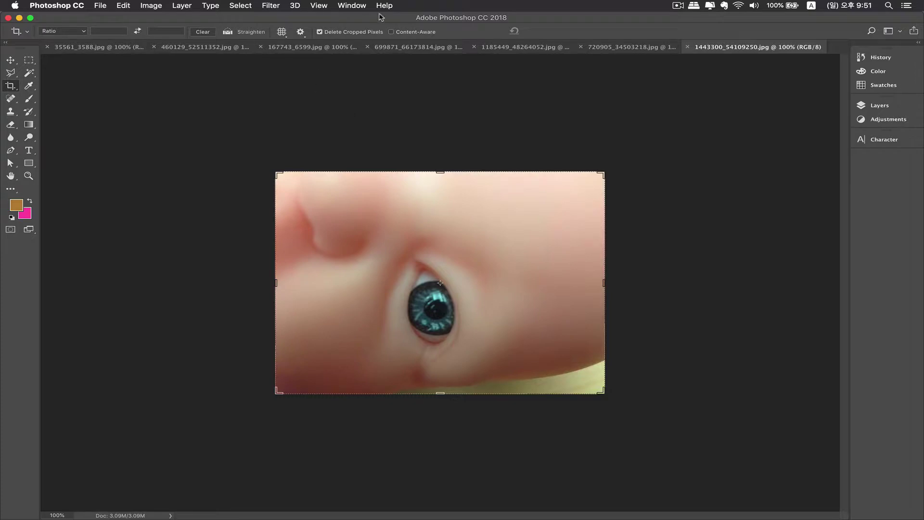
Float all open images in separate windows and move the baby-eye photo's window away from the stack.
click(357, 6)
mouse_move(411, 18)
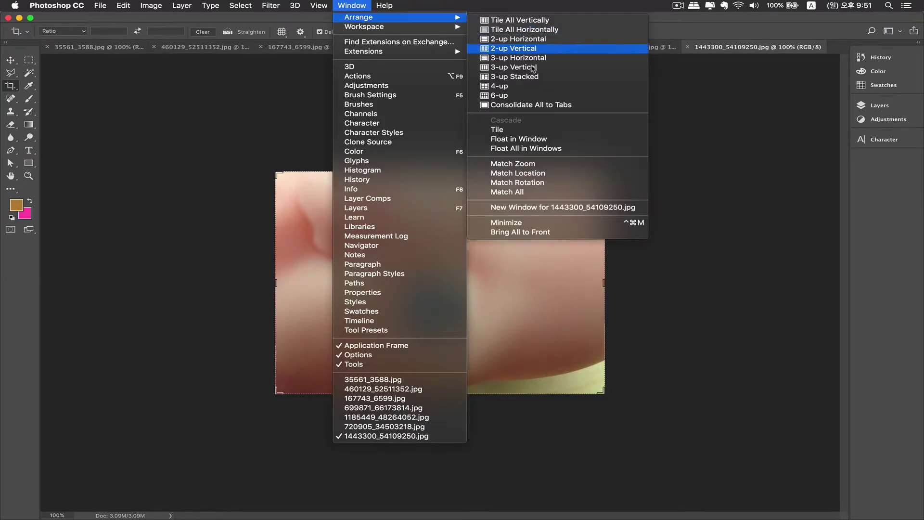
click(536, 149)
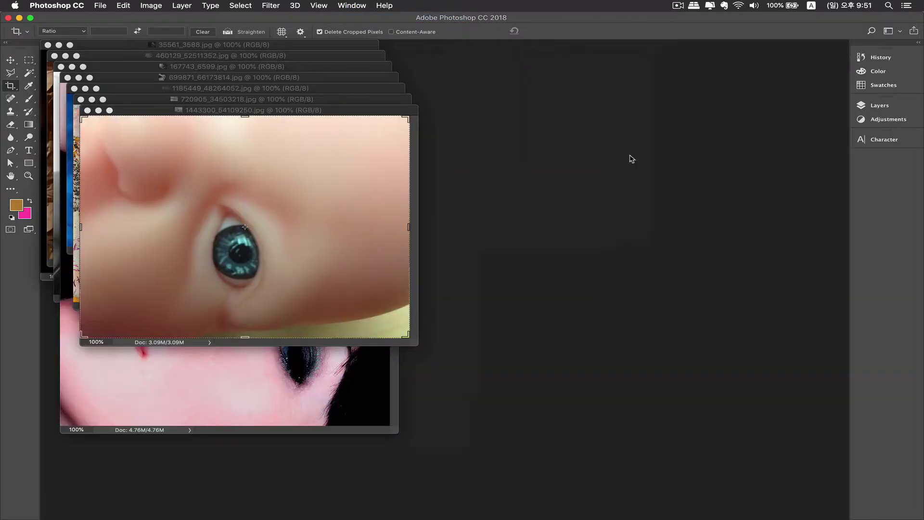
drag(221, 110, 239, 142)
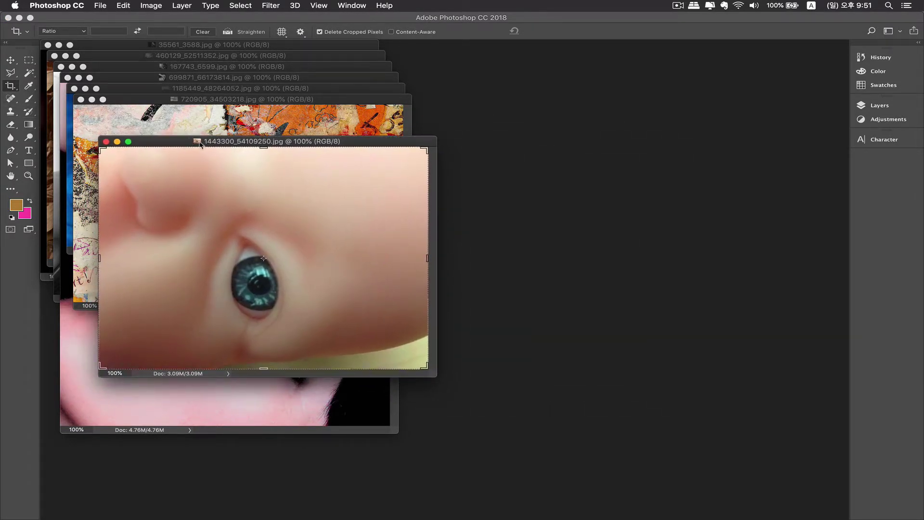
drag(190, 141, 406, 102)
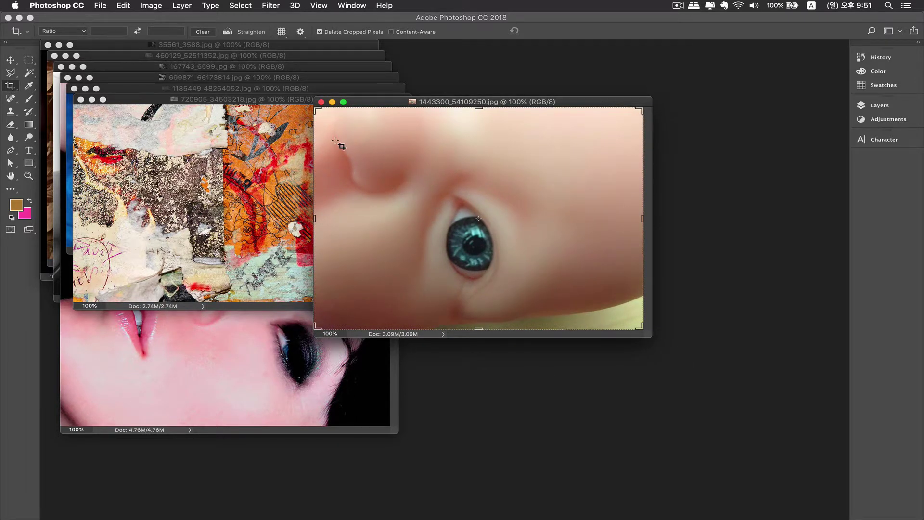
Crop the baby photo to the nose and part of the eye, apply, and move its window clear of the others.
drag(321, 128, 577, 263)
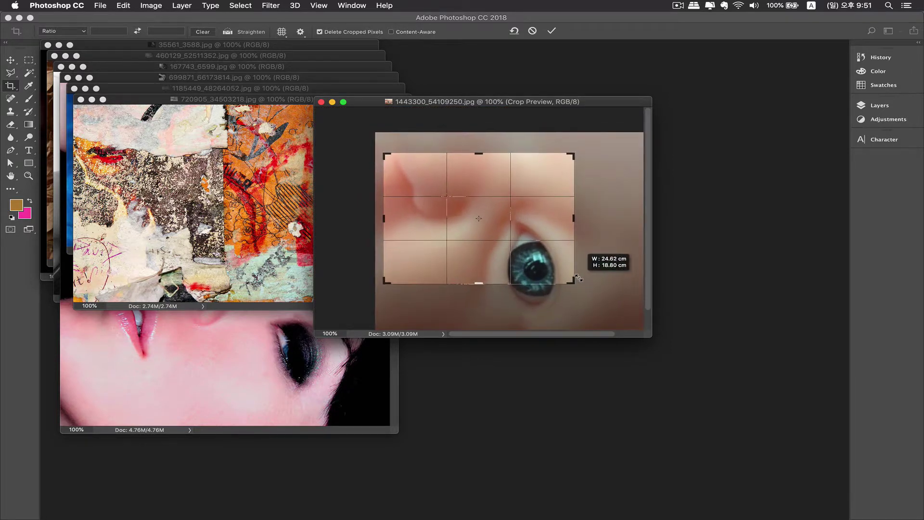
mouse_move(464, 172)
mouse_down()
mouse_move(484, 174)
mouse_move(474, 175)
mouse_up()
key(Return)
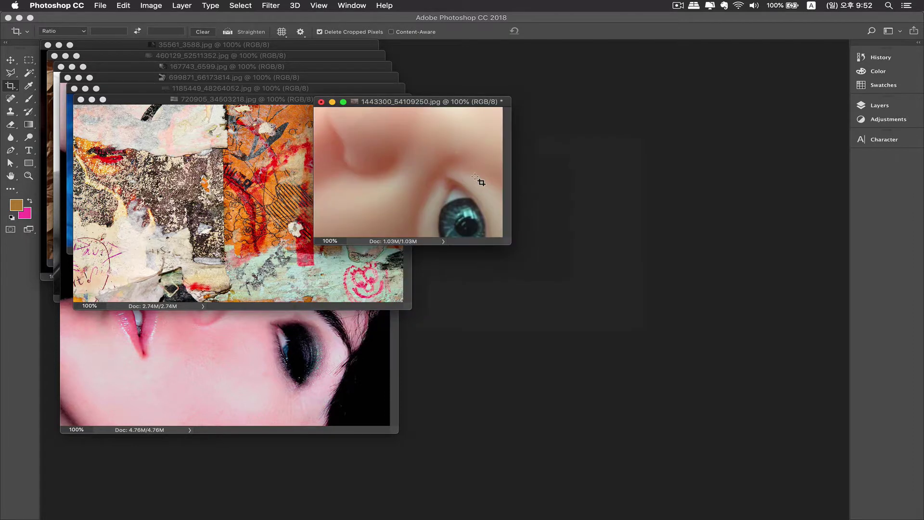
drag(404, 102, 625, 83)
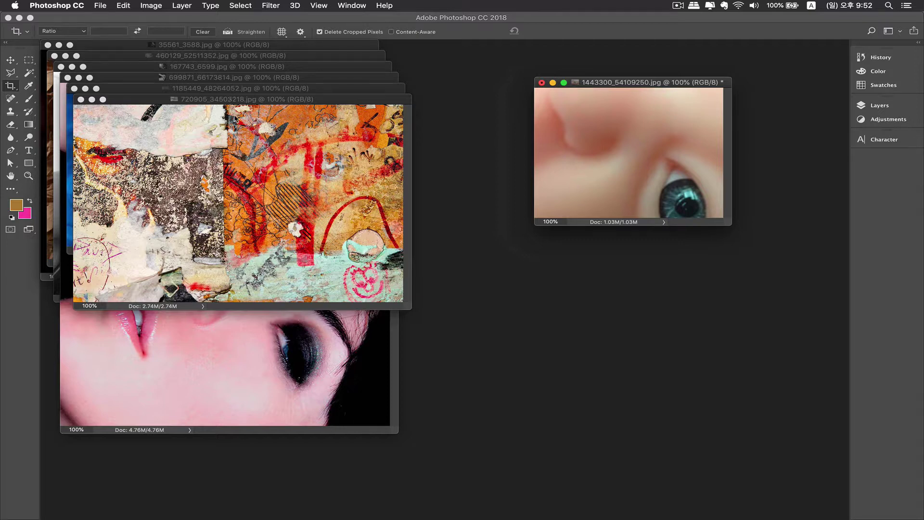
Enlarge the window of collage image 720905_34503218.jpg and magnify the picture to 200%.
drag(411, 310, 452, 362)
super+click(243, 237)
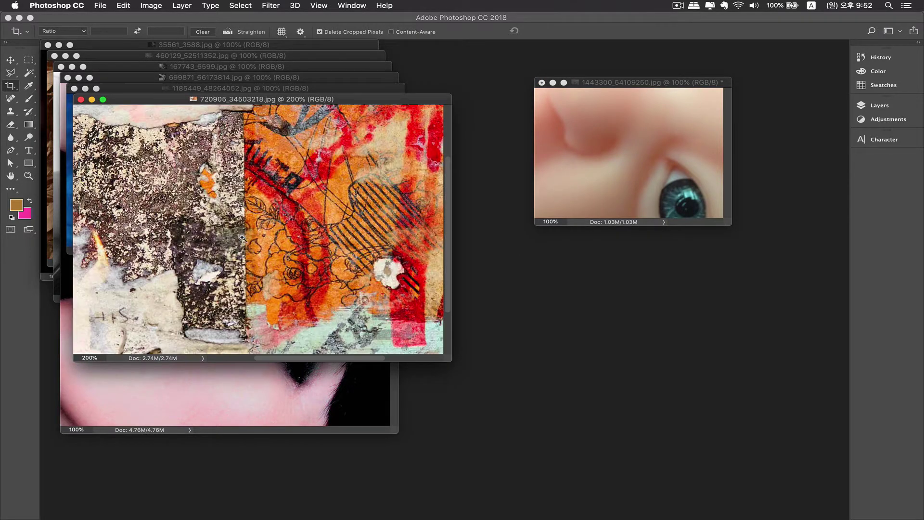
scroll(306, 207, right, 5)
scroll(306, 208, up, 2)
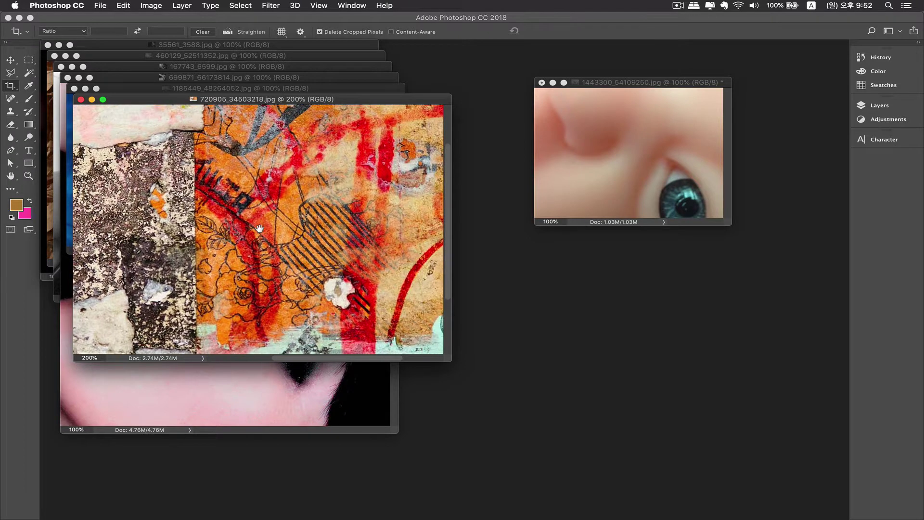
drag(141, 131, 363, 274)
drag(300, 246, 306, 277)
key(Return)
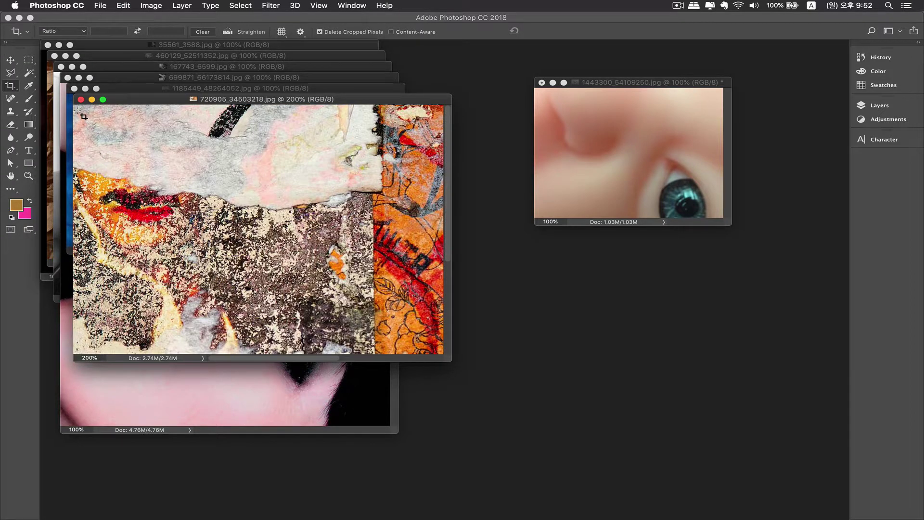
Crop the collage image to a portrait area around the red painted lips in its upper-left corner and apply.
drag(73, 107, 273, 279)
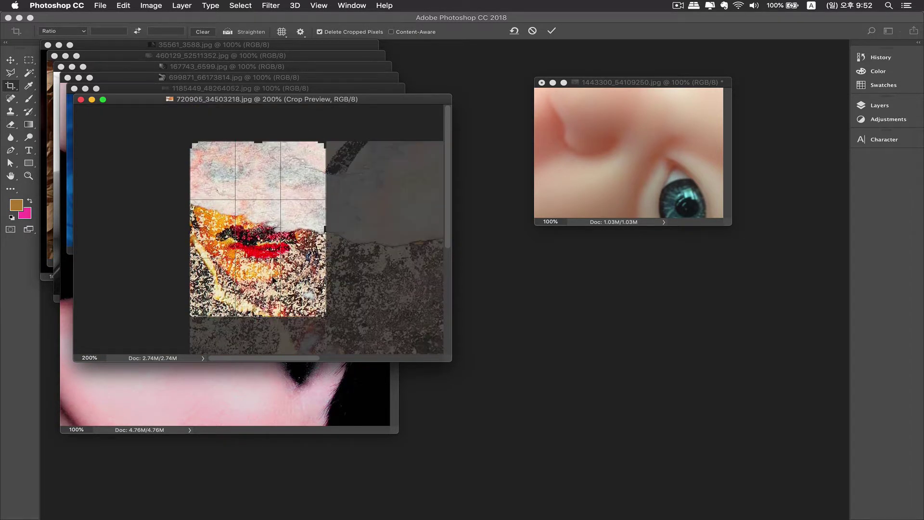
drag(325, 316, 329, 308)
key(Return)
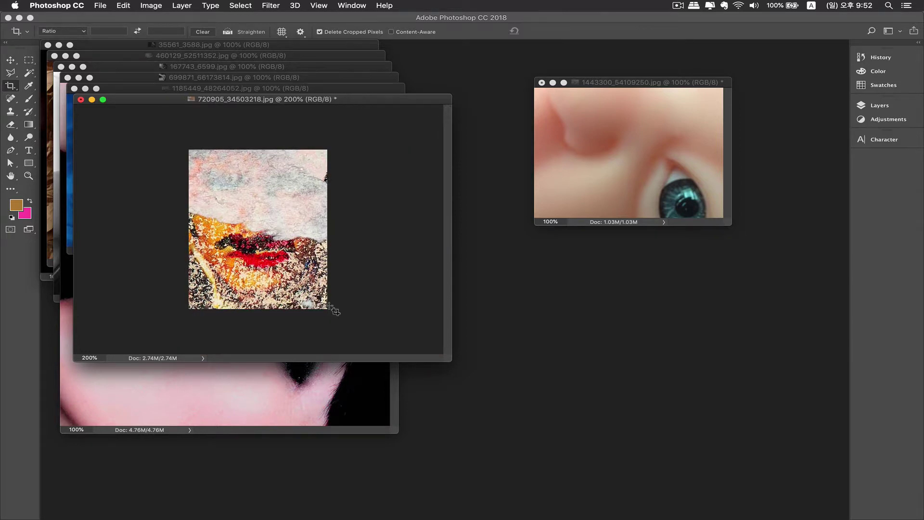
Move the cropped collage's window away from the stack, shrink it around the picture, and place it beside the baby photo.
drag(258, 102, 740, 159)
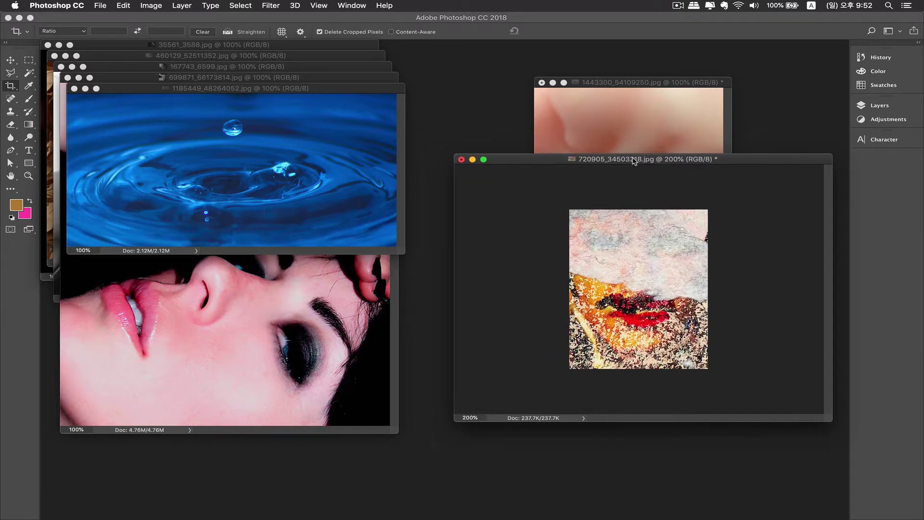
drag(829, 418, 654, 350)
drag(539, 159, 730, 157)
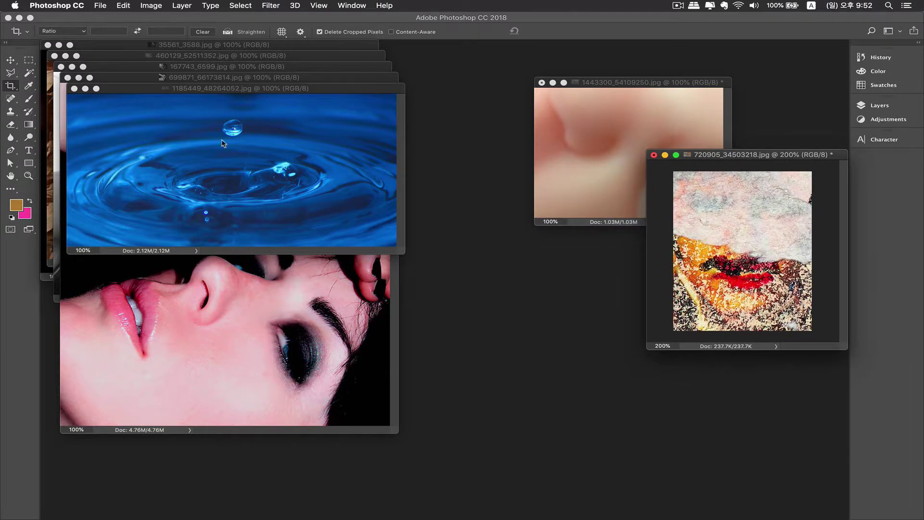
Crop the water image to a near-square around the droplet and central ripples, apply, and move its window beside the collage crop.
click(194, 117)
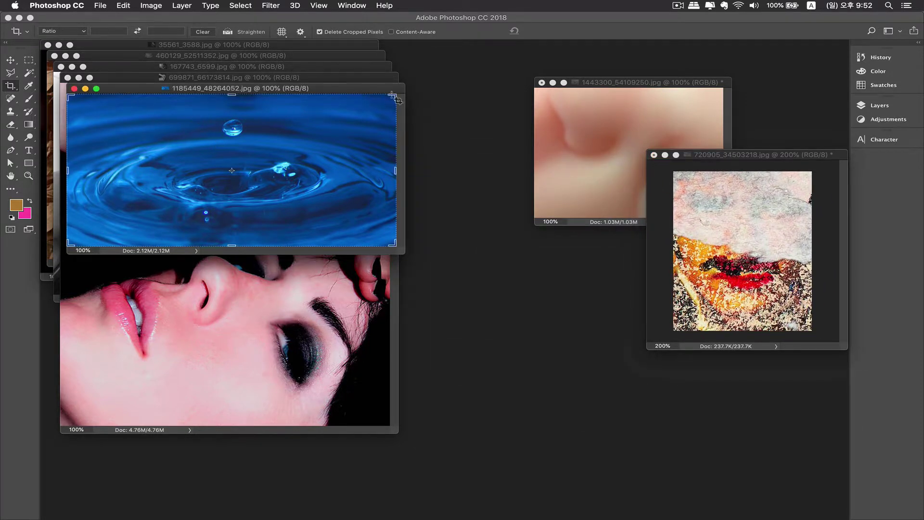
drag(394, 96, 308, 107)
drag(285, 164, 226, 196)
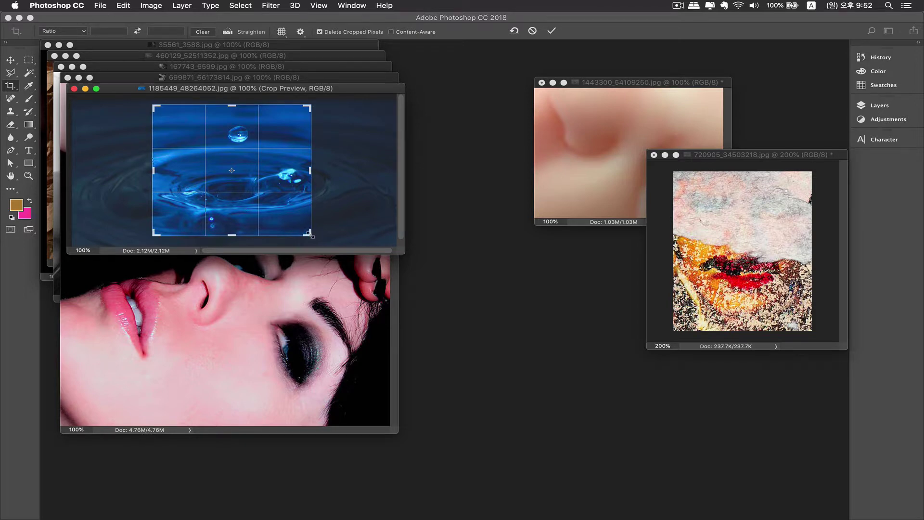
drag(311, 235, 303, 220)
drag(302, 212, 312, 237)
drag(239, 189, 235, 192)
key(Return)
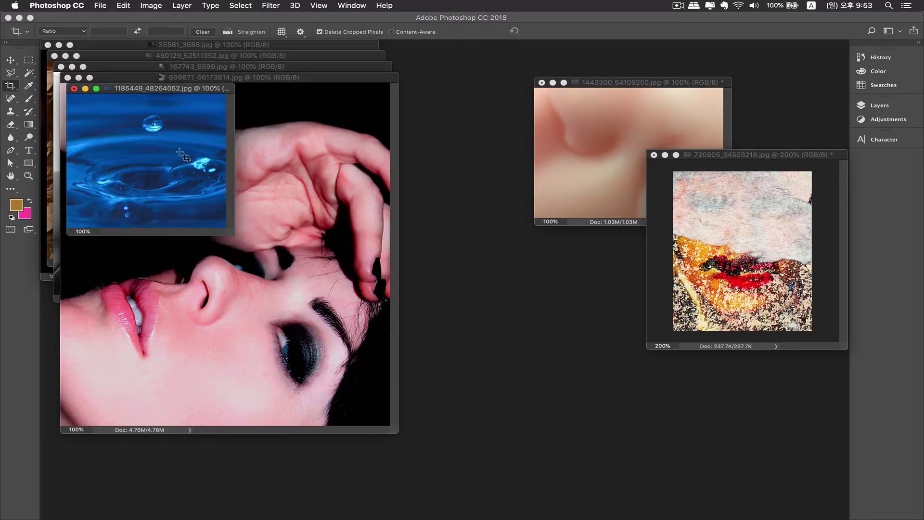
drag(138, 91, 525, 162)
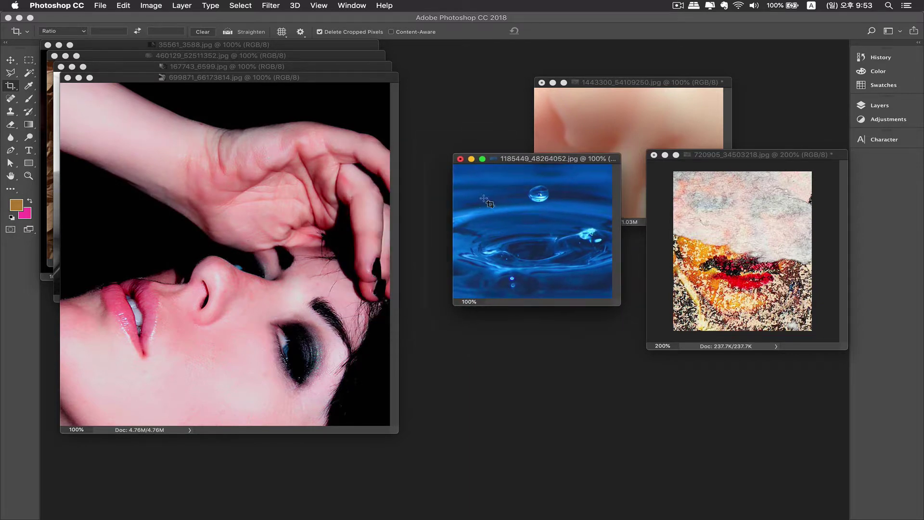
Crop the reclining woman's photo to a near-square around the lips, apply, and move its window off the seated woman's upper body.
drag(254, 80, 287, 82)
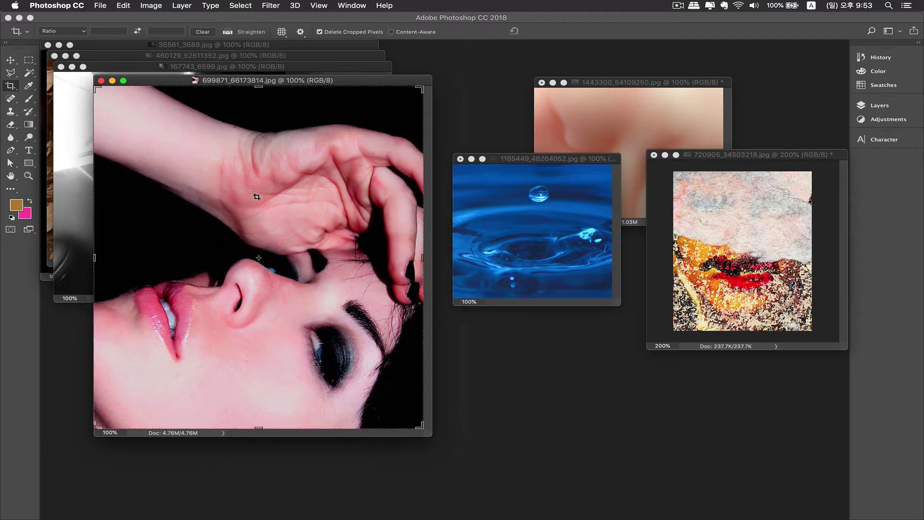
drag(419, 90, 308, 171)
drag(313, 231, 309, 259)
drag(330, 183, 324, 215)
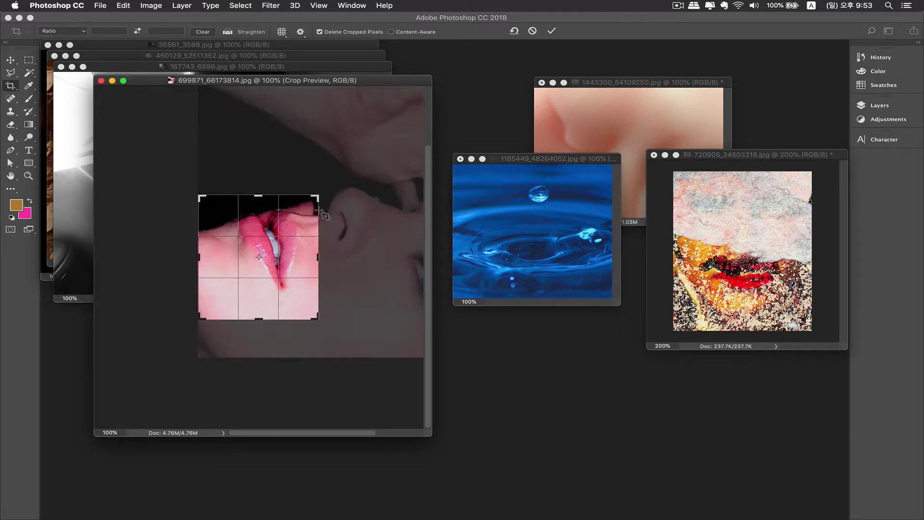
key(Return)
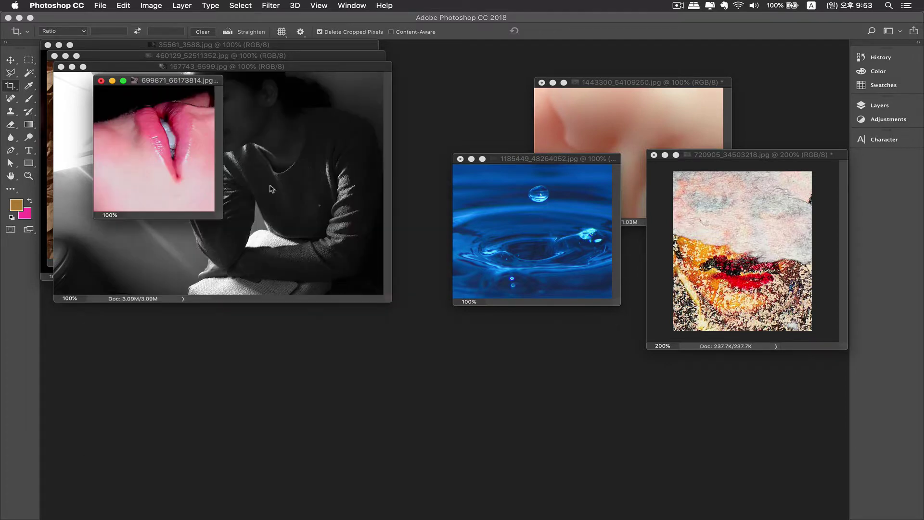
drag(154, 86, 319, 252)
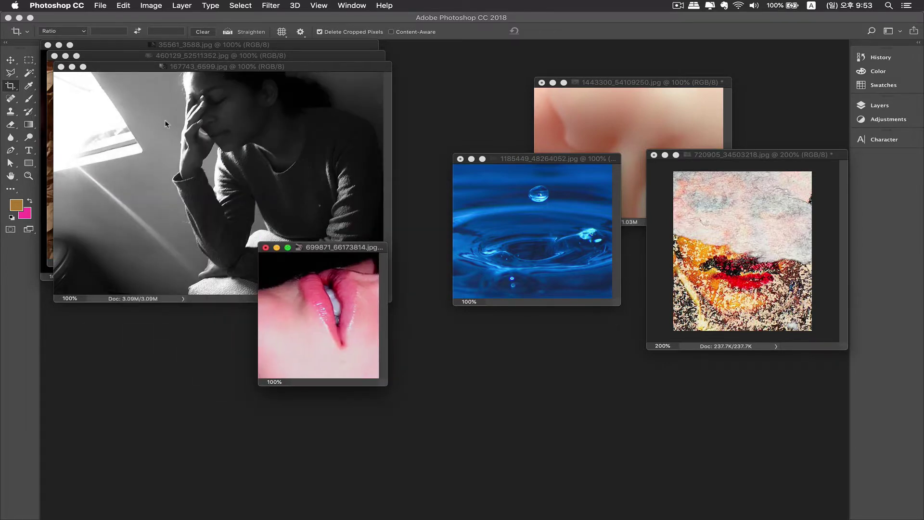
Crop the seated woman's photo to a landscape area with the window light, her face and hand, apply, and move its window below the water image.
click(136, 93)
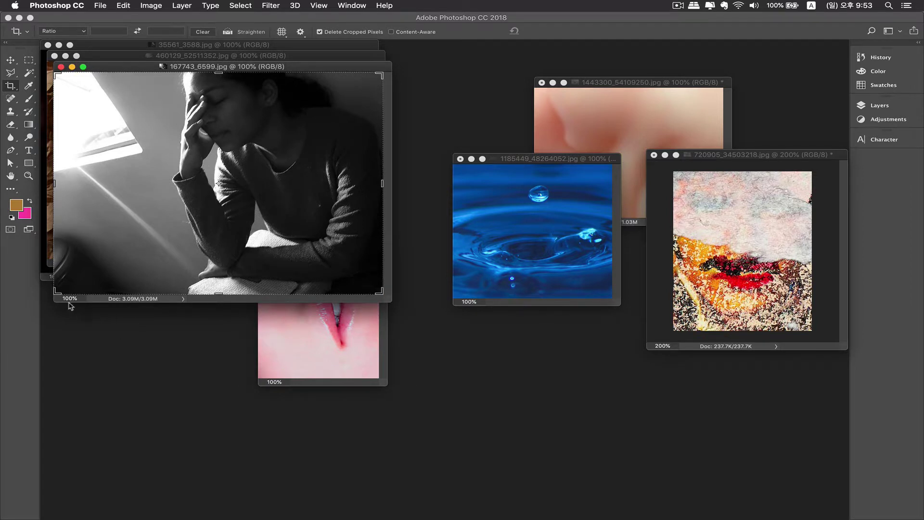
drag(58, 292, 102, 243)
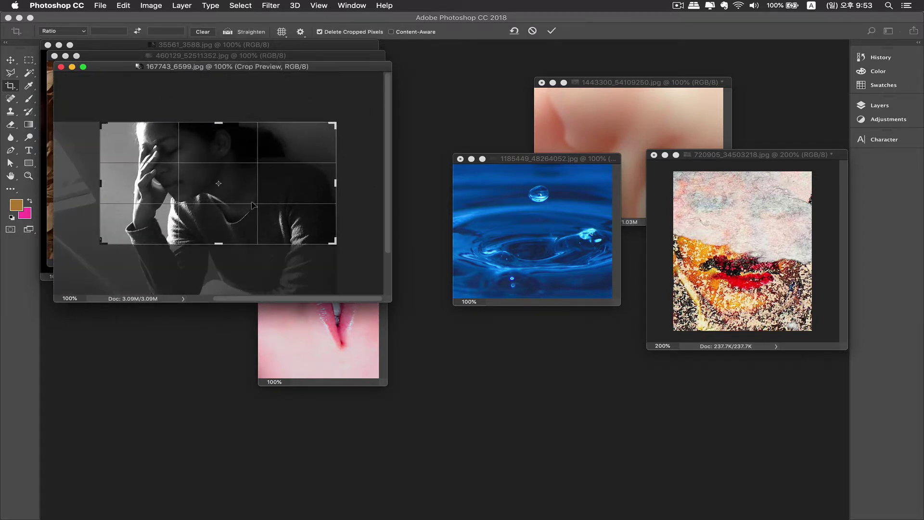
drag(304, 188, 356, 216)
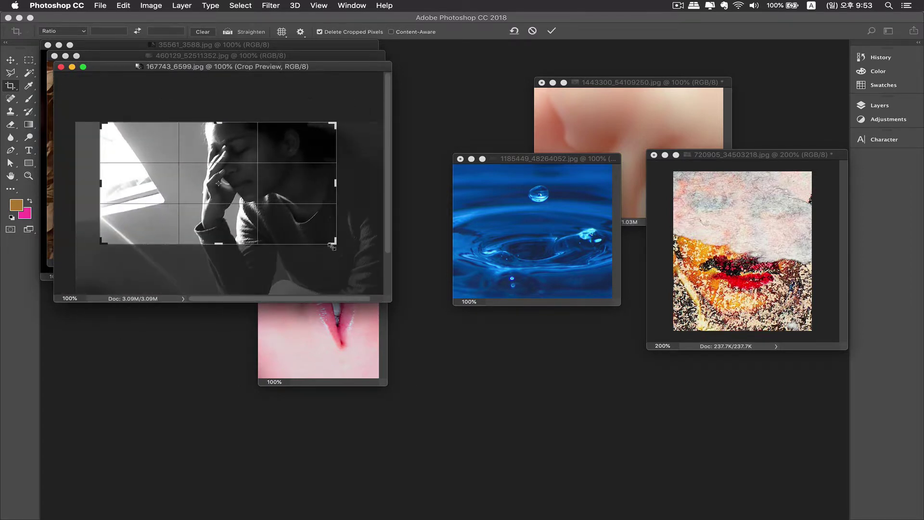
mouse_move(332, 246)
mouse_down()
mouse_move(315, 236)
mouse_move(314, 243)
mouse_up()
key(Return)
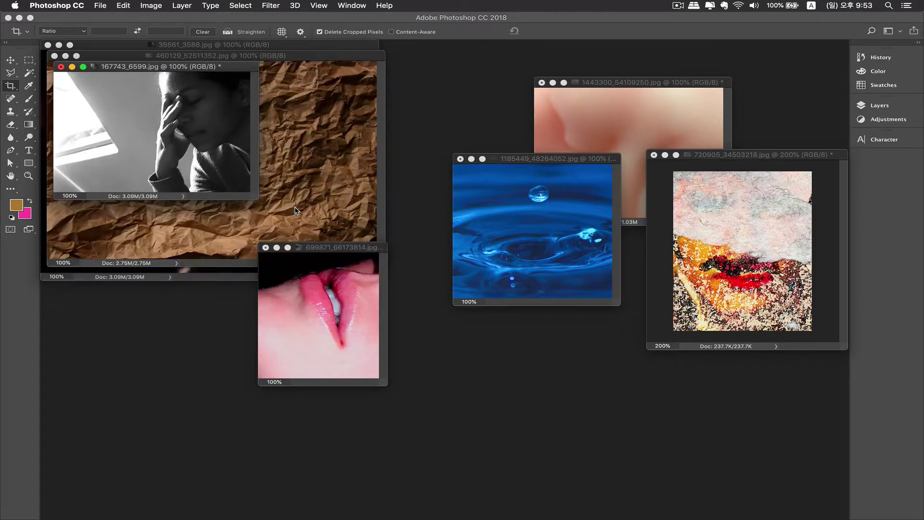
drag(157, 68, 501, 303)
Crop the crumpled brown paper image to a tall portrait area, apply, and move its window clear of the thorn image.
click(276, 229)
drag(205, 56, 232, 147)
drag(400, 150, 311, 203)
drag(286, 234, 276, 328)
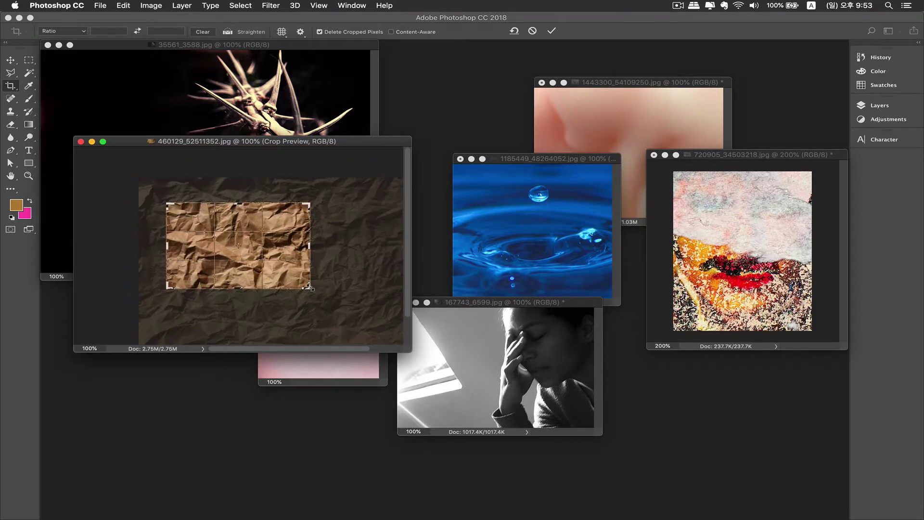
drag(311, 287, 283, 172)
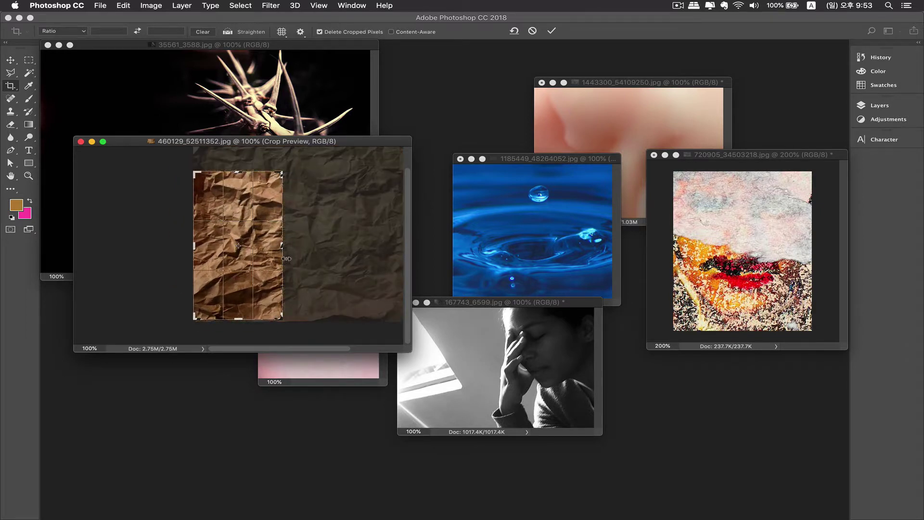
drag(284, 249, 286, 248)
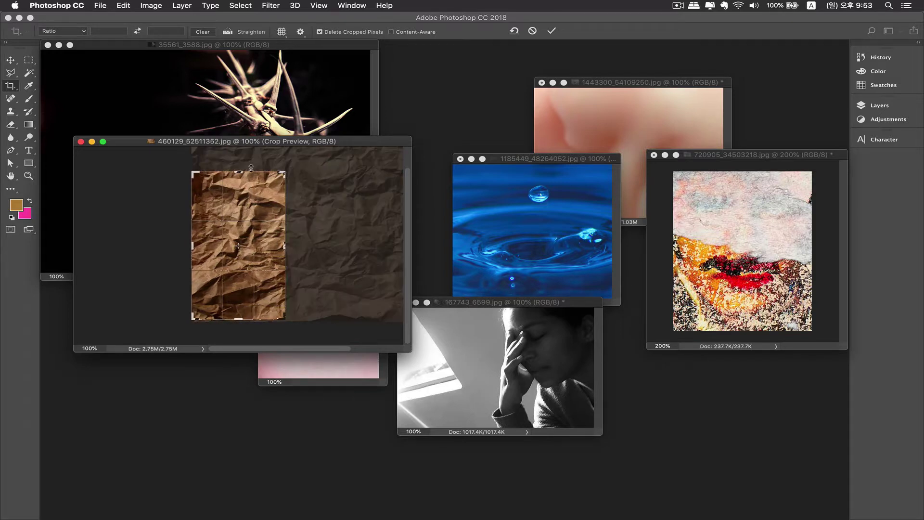
drag(239, 171, 239, 160)
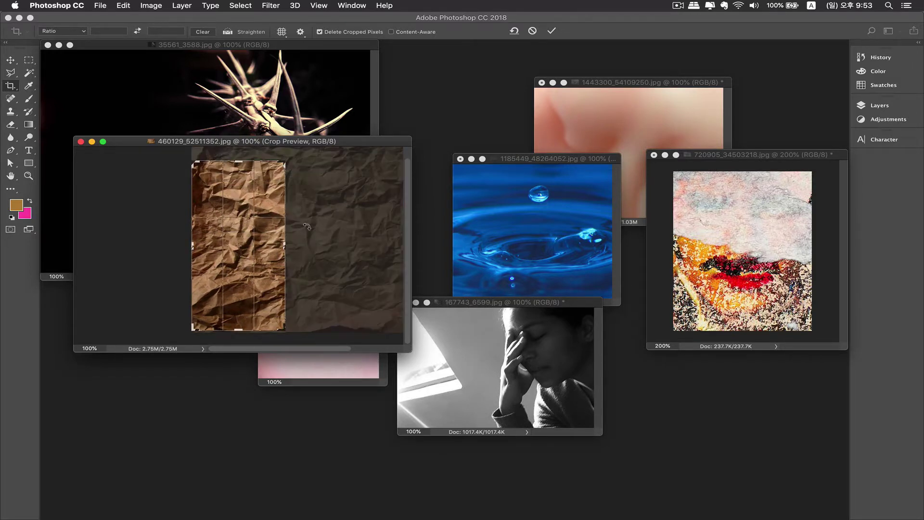
key(Return)
drag(139, 141, 158, 221)
Crop the thorn image to a wide horizontal strip with the thorns at its right end, apply, and enlarge its window around the picture.
click(193, 120)
drag(114, 51, 313, 216)
drag(102, 213, 71, 210)
key(Return)
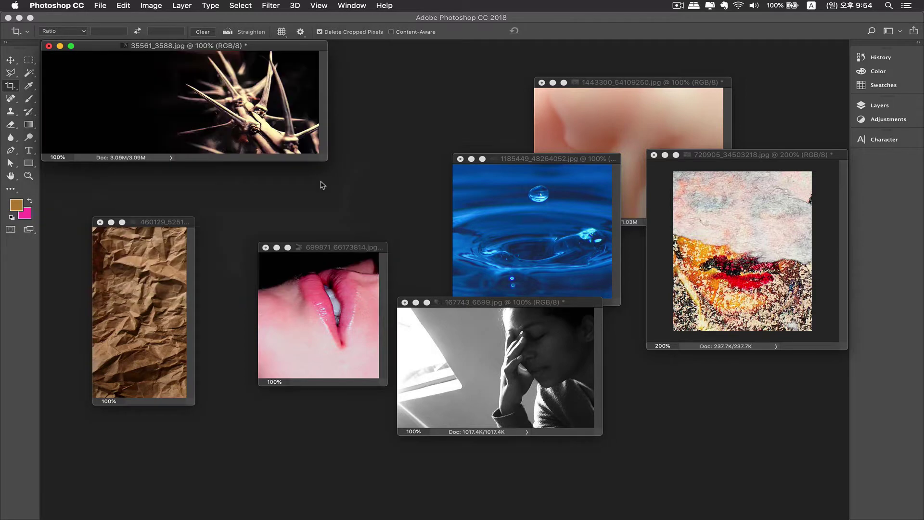
drag(327, 161, 370, 166)
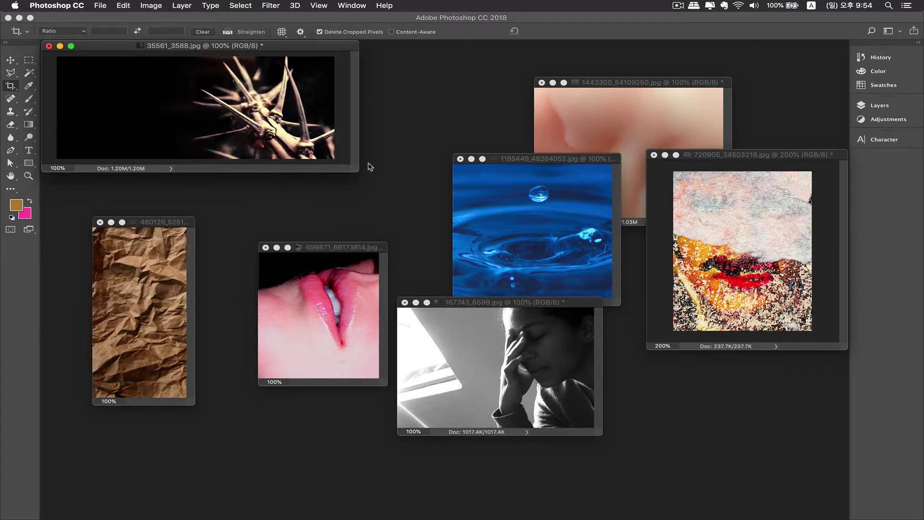
Gather the water, collage and baby photo windows close to the other cropped images and activate the Move tool.
drag(561, 162, 243, 303)
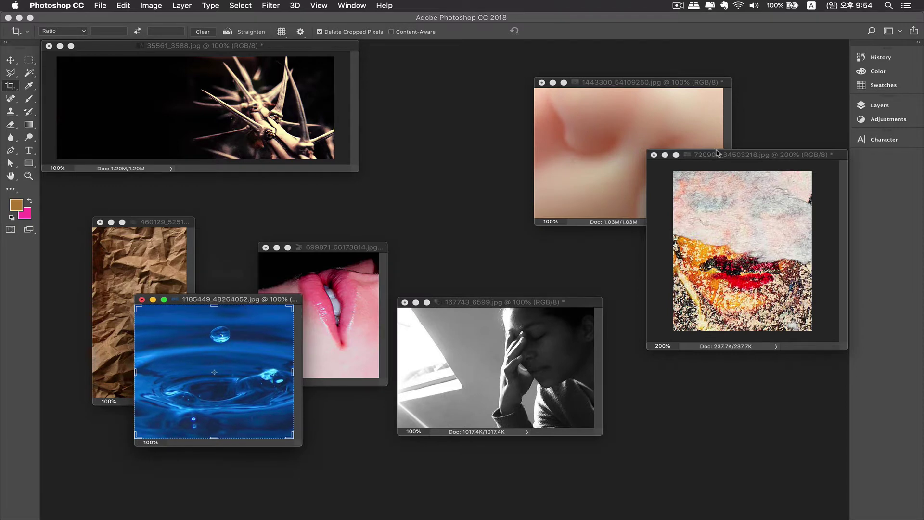
drag(720, 155, 341, 146)
drag(589, 82, 423, 78)
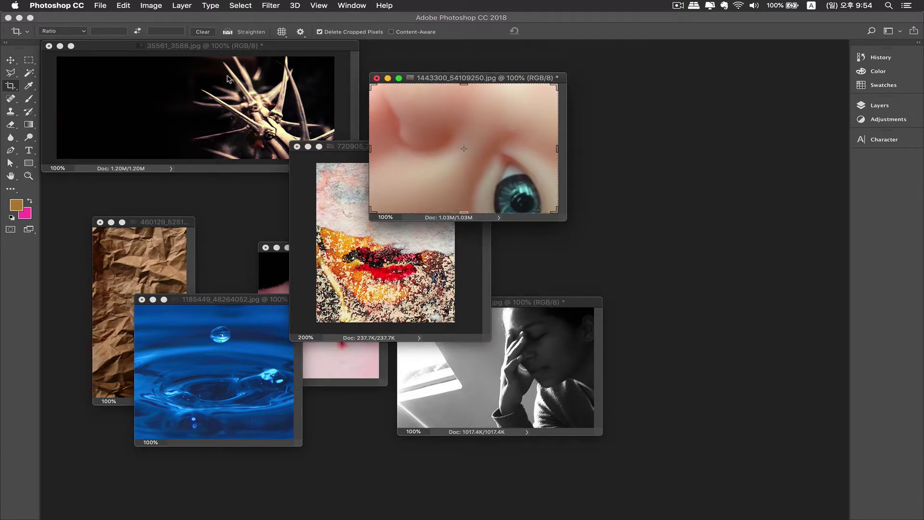
drag(480, 79, 342, 97)
key(v)
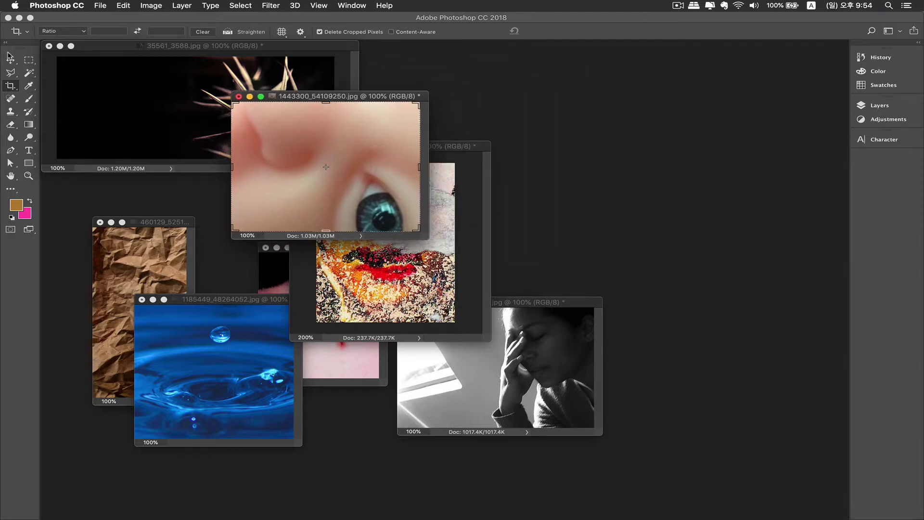
Create a new landscape document from the A4 print preset with a resolution of 150 pixels/inch.
click(100, 5)
click(109, 17)
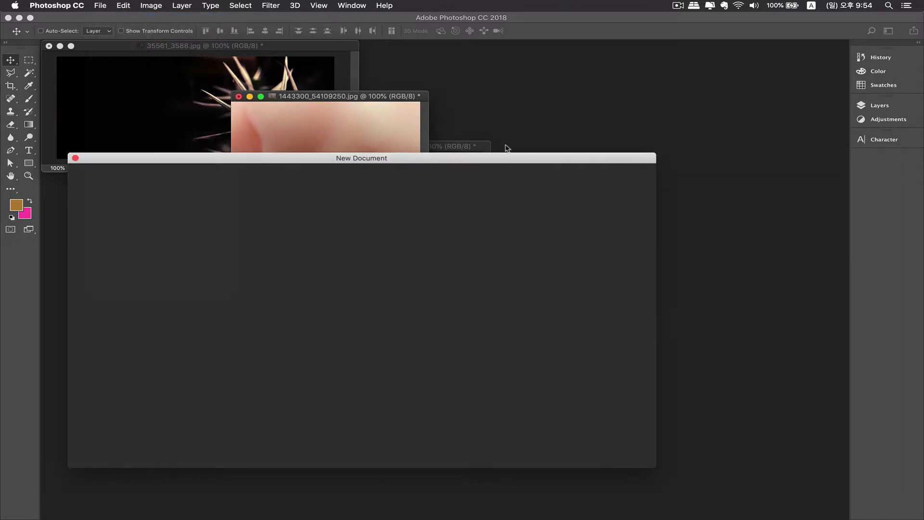
drag(508, 160, 635, 102)
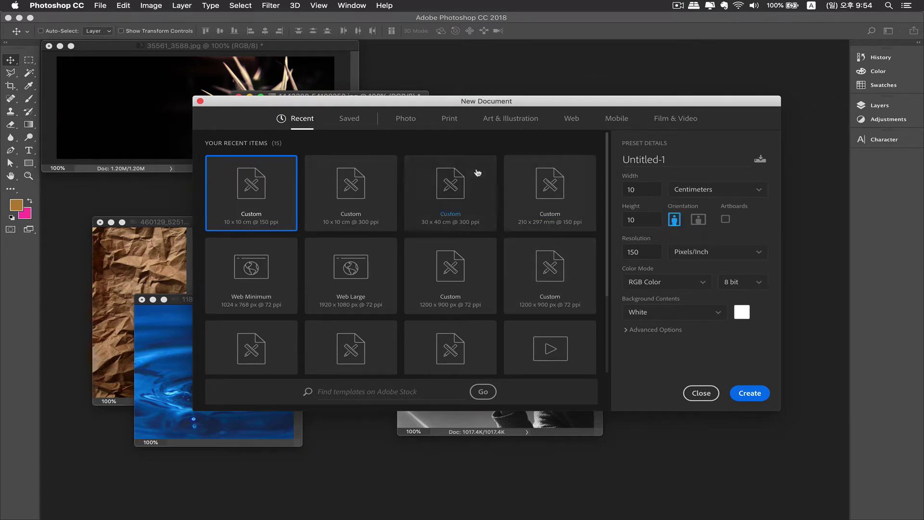
click(440, 120)
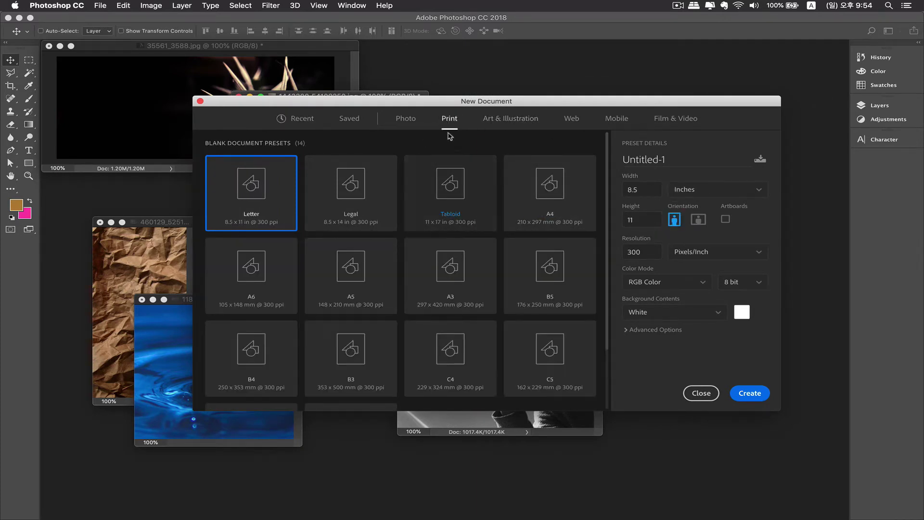
click(548, 228)
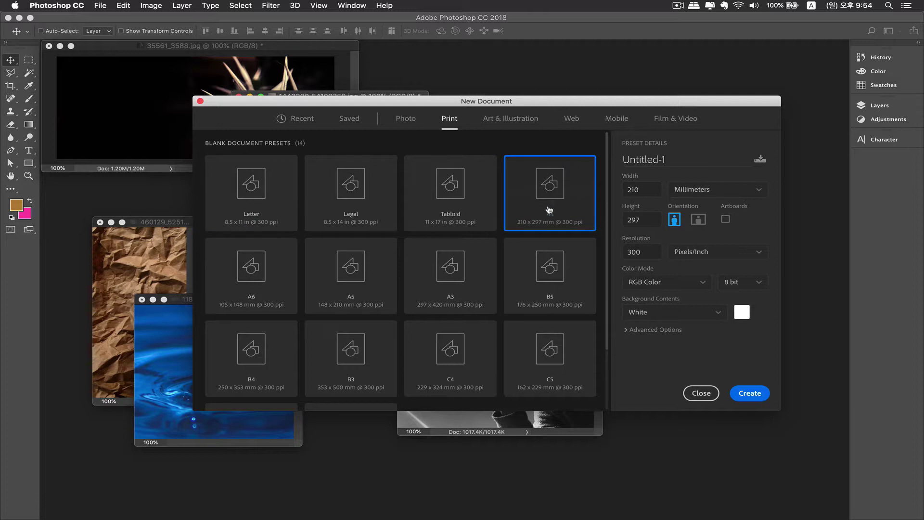
click(696, 221)
double_click(635, 253)
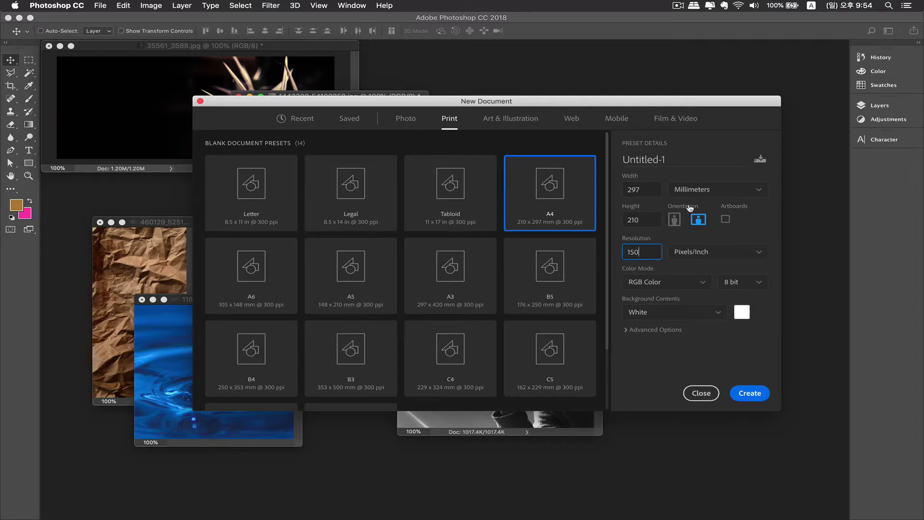
click(751, 399)
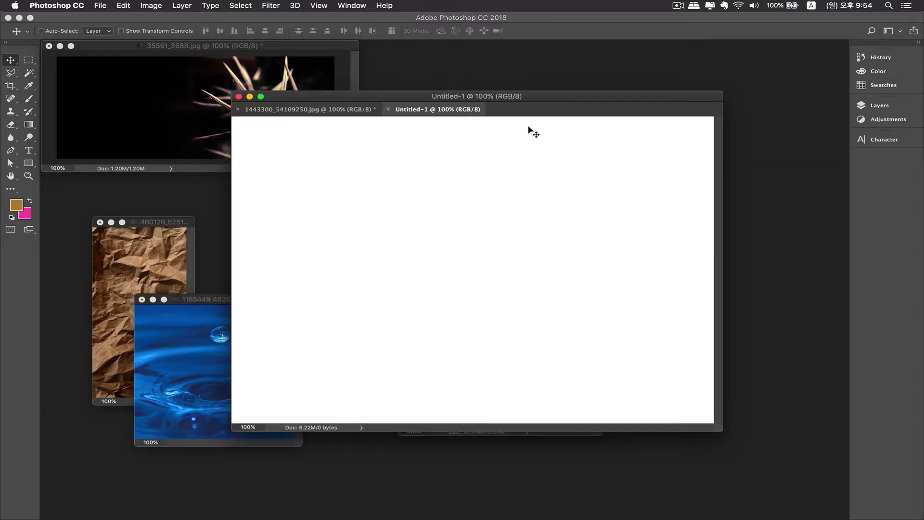
Separate the blank document from the baby photo into its own floating window and move the photo's window aside.
drag(476, 110, 514, 168)
click(560, 131)
drag(568, 100, 483, 84)
Copy the baby eye crop into the upper right of the blank A4 document, adjust its position, and enlarge the document window.
drag(547, 257, 704, 266)
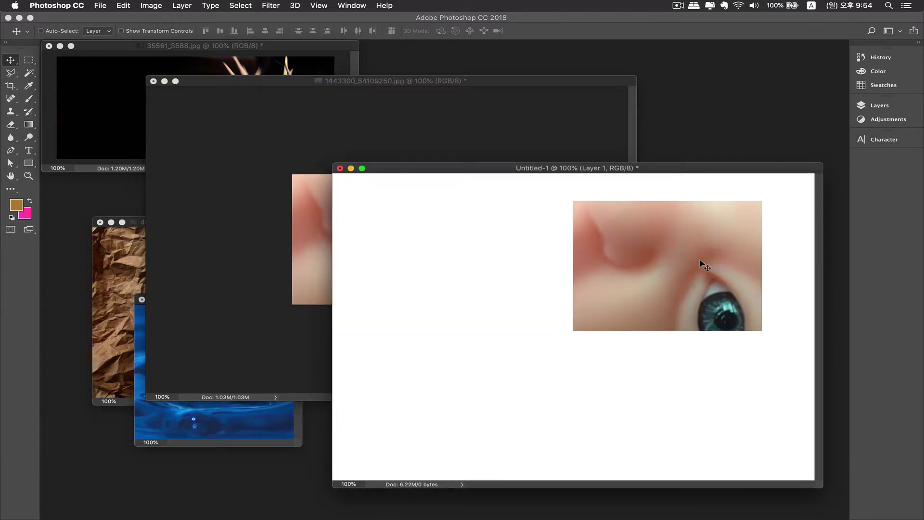
drag(694, 168, 700, 140)
drag(659, 230, 640, 236)
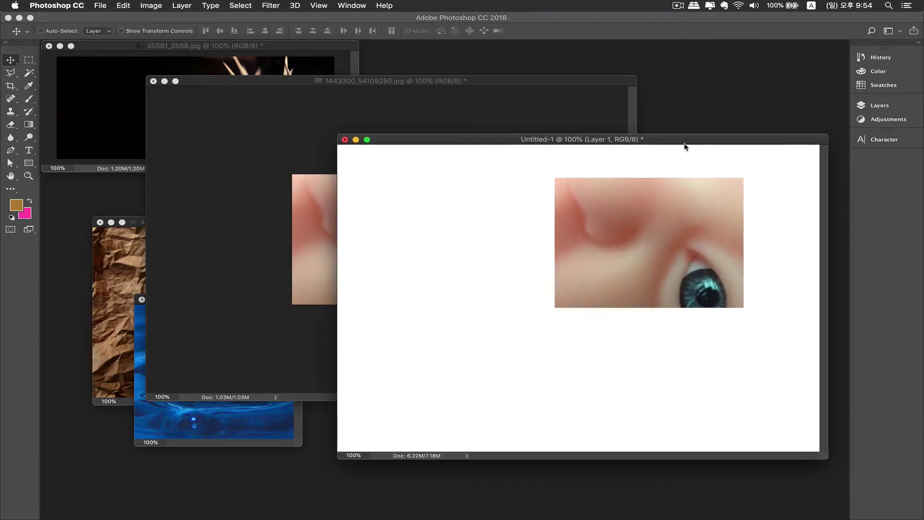
drag(685, 142, 645, 126)
drag(791, 442, 845, 492)
Move the baby photo's window off the thorn image and copy the thorn strip into the A4 document, overlapping the eye crop.
click(382, 97)
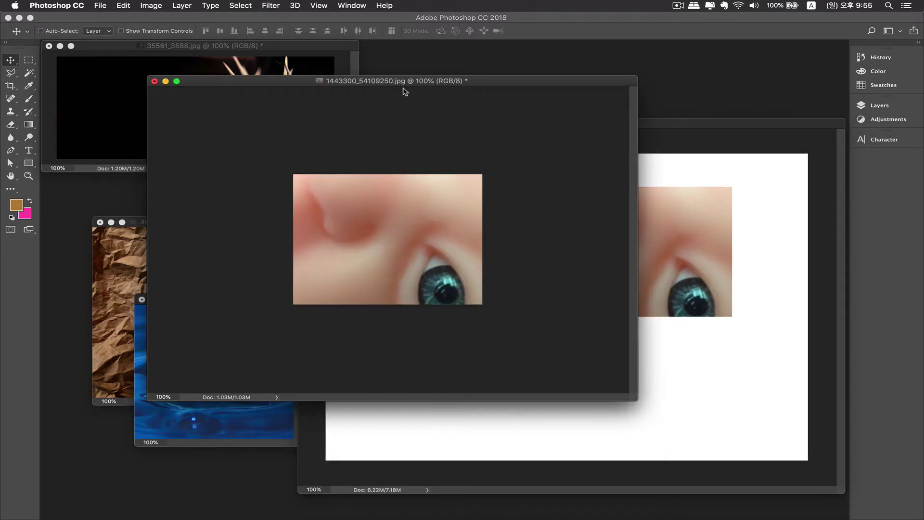
drag(402, 85, 295, 224)
click(222, 93)
drag(515, 210, 532, 249)
Minimize the baby photo and thorn image windows.
click(209, 230)
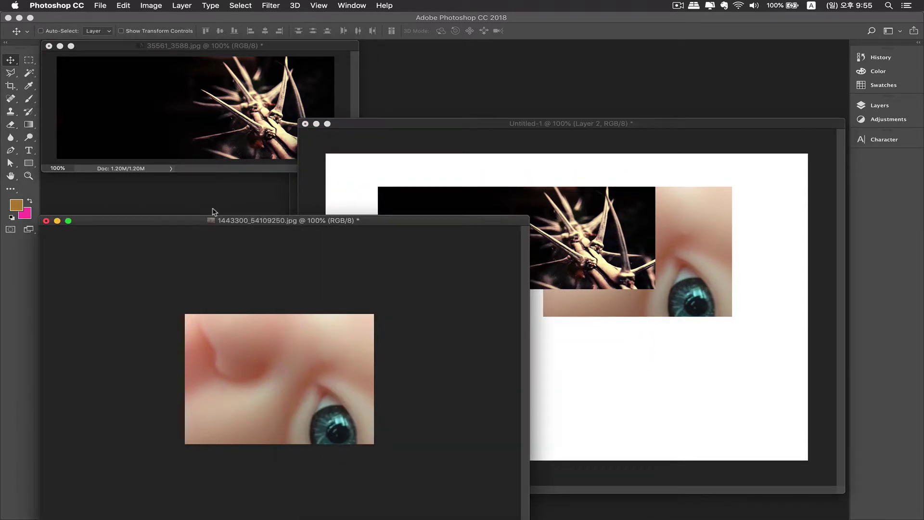
drag(176, 222, 181, 224)
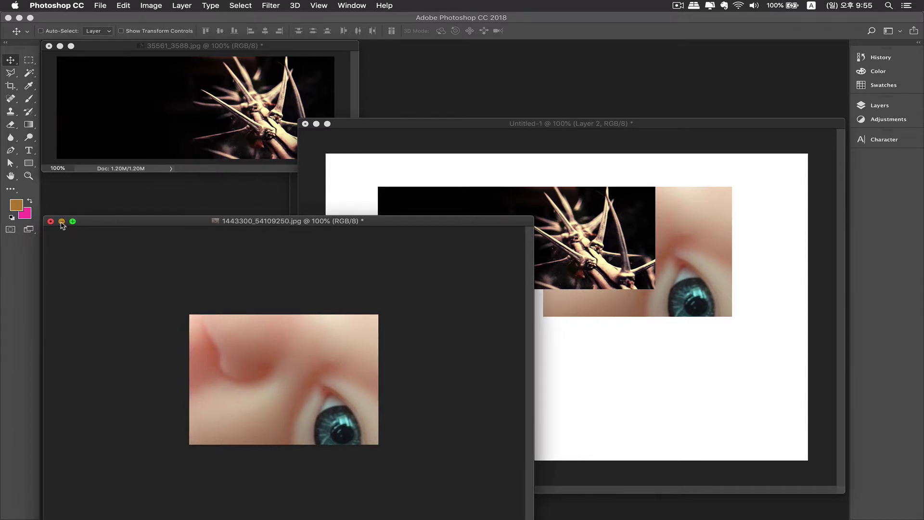
click(62, 221)
click(60, 46)
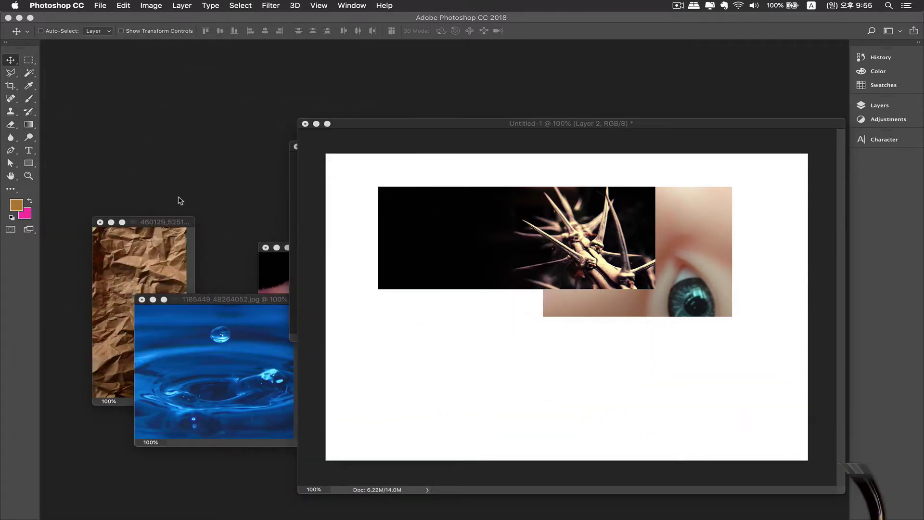
Copy the crumpled paper crop into the A4 document below the thorn strip's middle and minimize the paper image's window.
click(156, 263)
drag(509, 281, 506, 282)
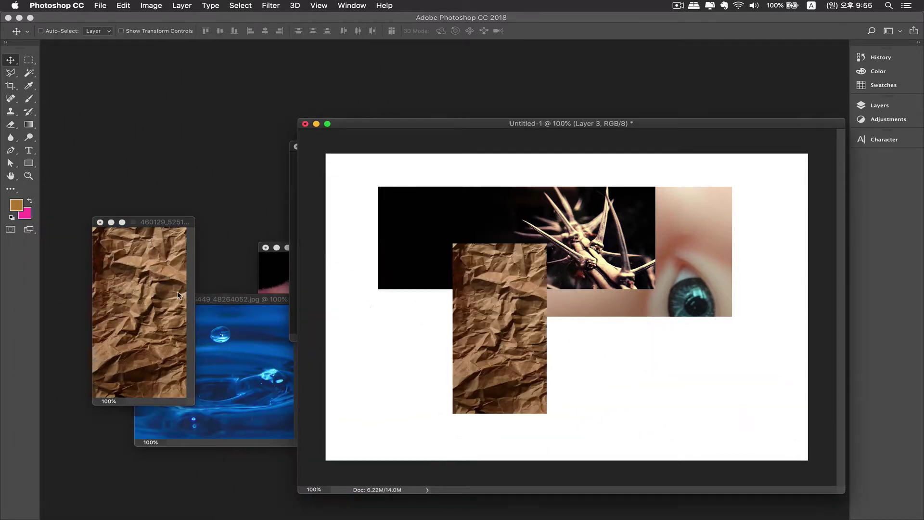
click(124, 235)
click(111, 223)
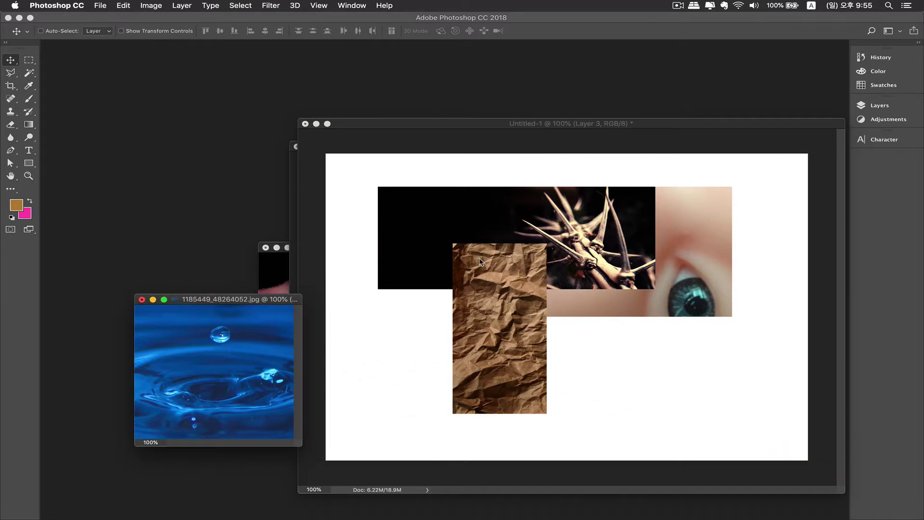
Copy the water droplet crop into the A4 document over the lower part of the paper and minimize the water image's window.
drag(552, 341, 551, 341)
click(155, 317)
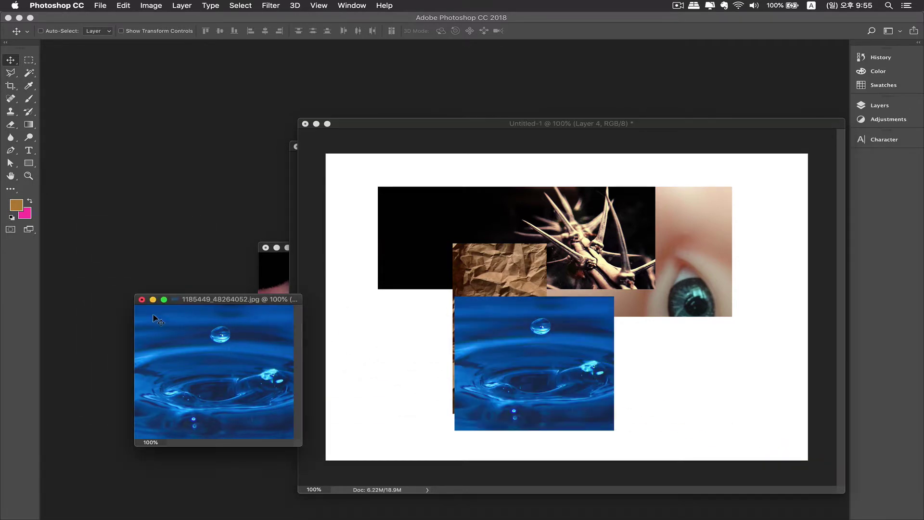
click(153, 300)
Move the pink lips image off the A4 document, copy it in over the thorn strip and water, and minimize its window.
click(270, 279)
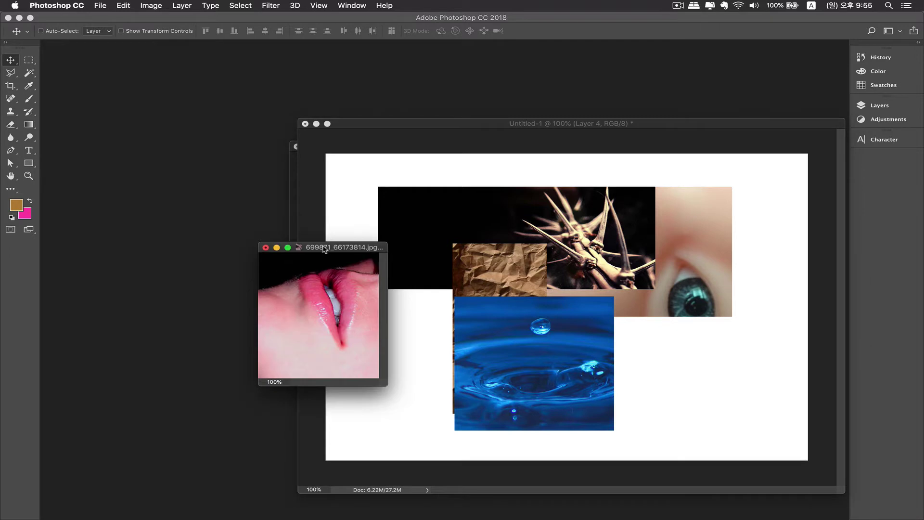
drag(324, 246, 190, 192)
drag(199, 226, 509, 244)
click(165, 194)
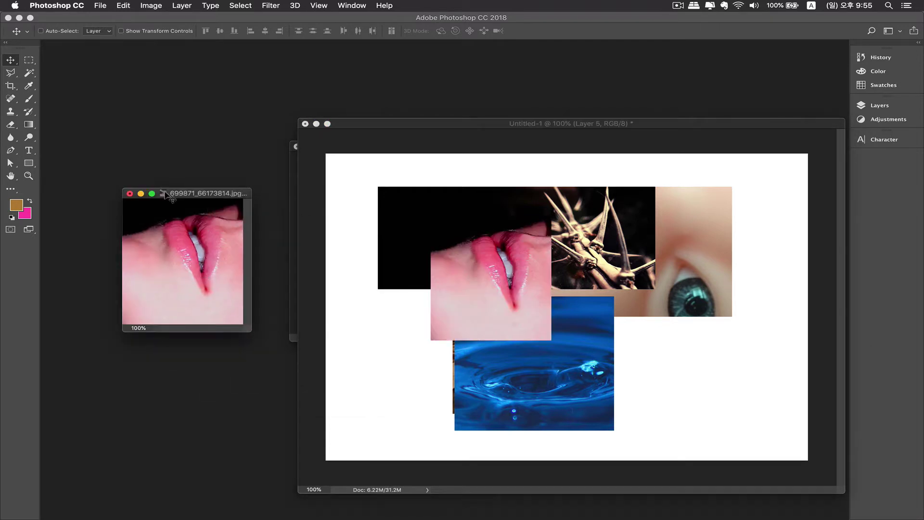
click(141, 193)
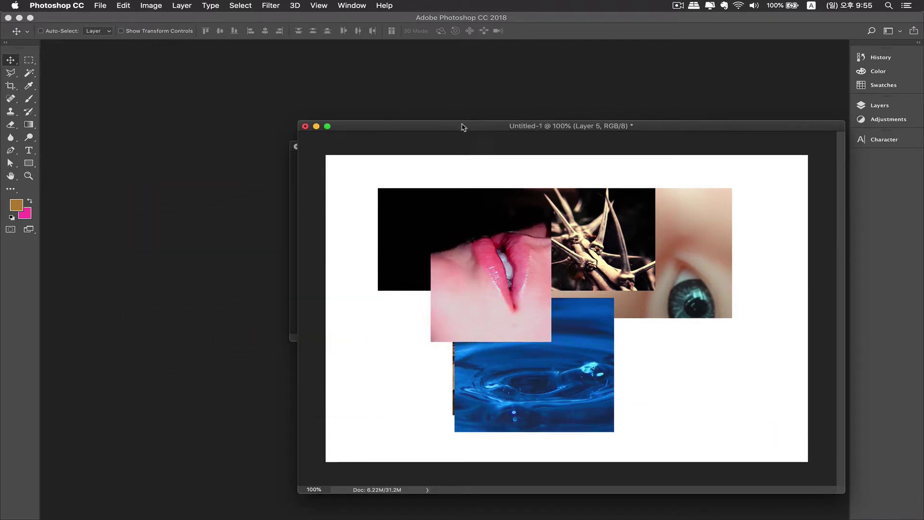
Uncover the painted lips collage, copy it into the A4 document over the thorns, and minimize the collage window.
drag(464, 124, 543, 116)
drag(347, 147, 232, 112)
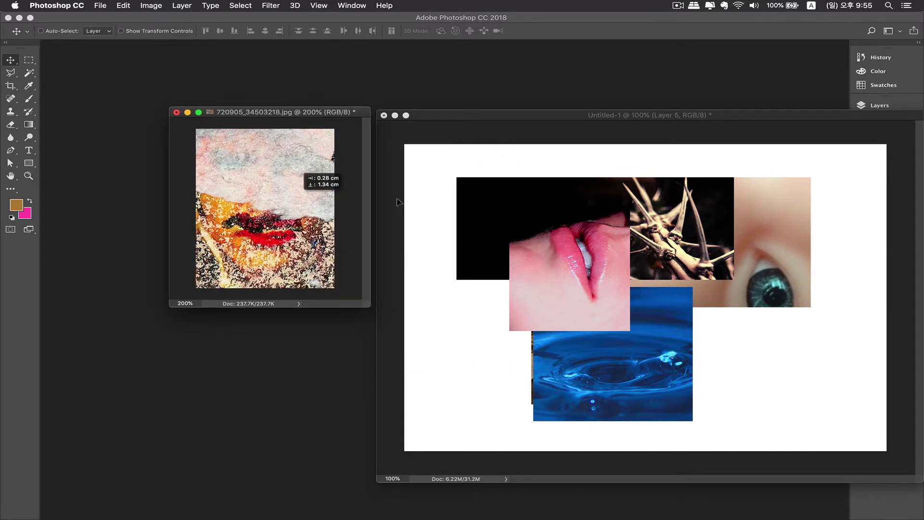
drag(671, 226, 700, 217)
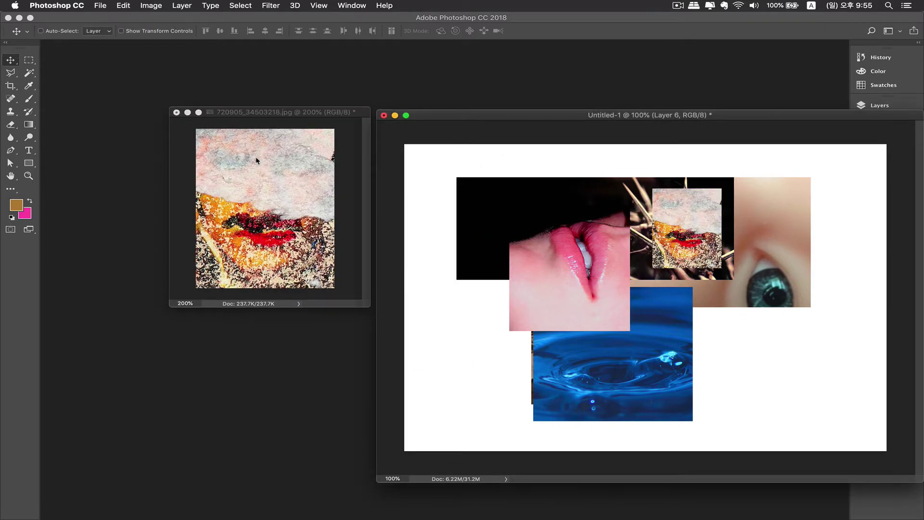
click(188, 112)
Move the A4 document's window to the middle of the workspace, switch it to full screen mode, and display its layers.
drag(630, 116, 370, 93)
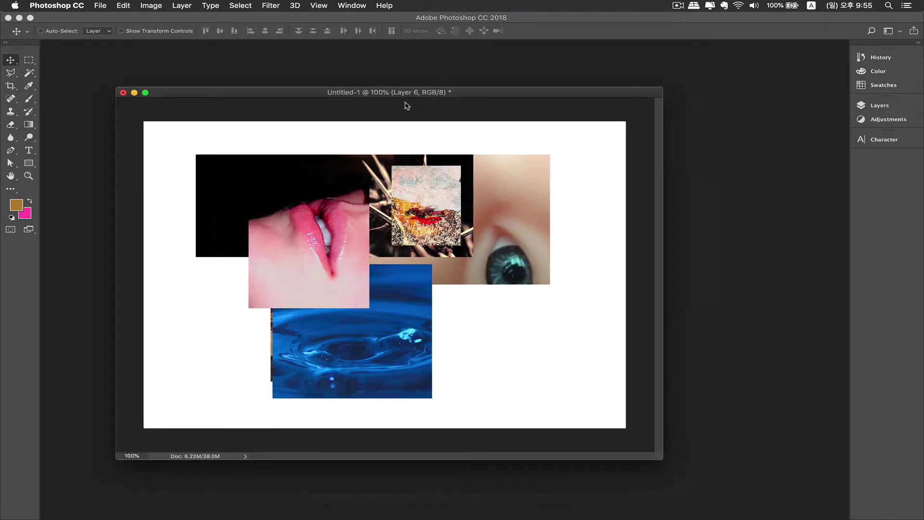
key(f)
click(880, 95)
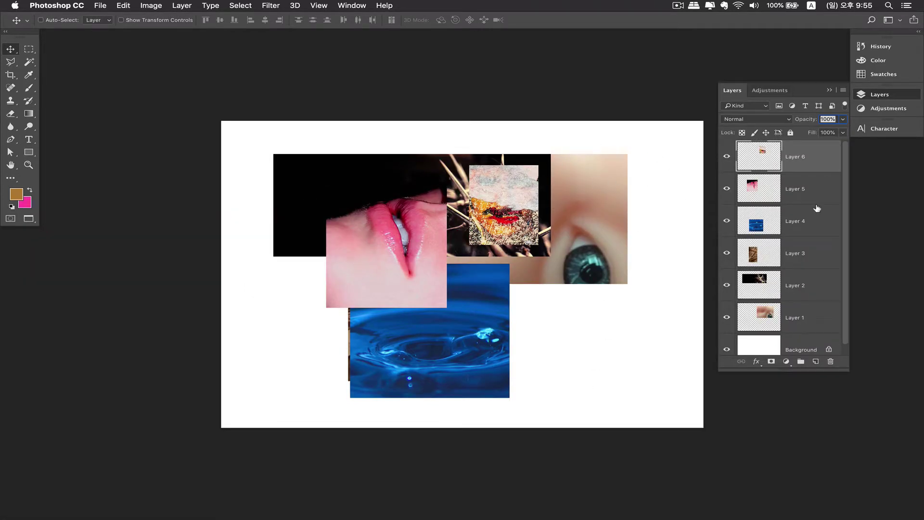
Group the six image layers, then scale the group to about 70% in the middle of the page.
shift+click(793, 315)
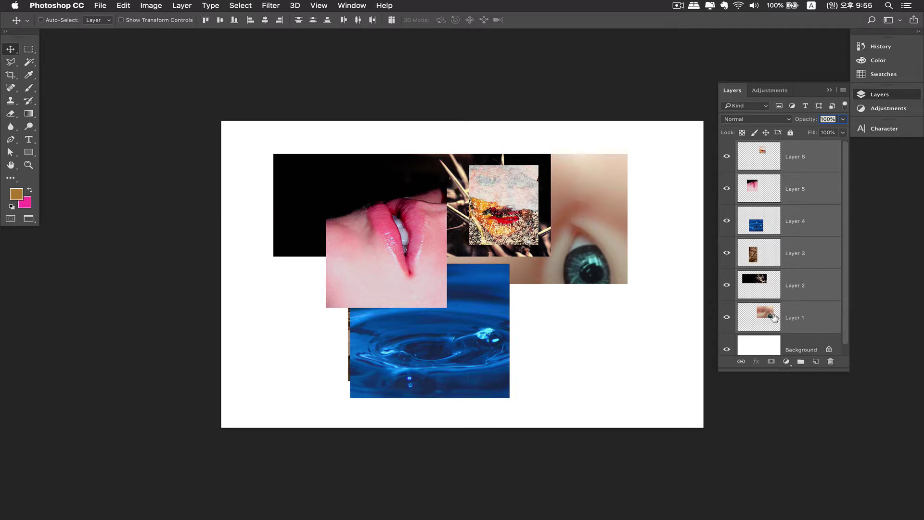
drag(770, 315, 802, 364)
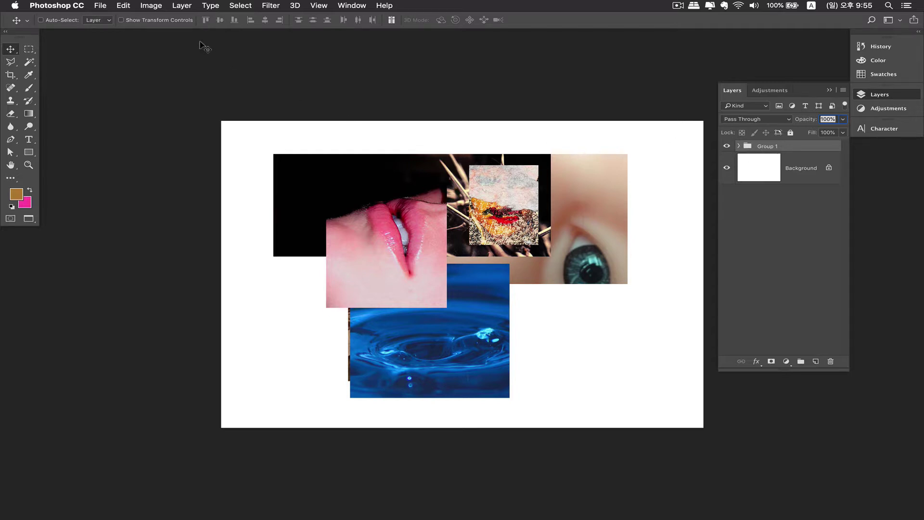
click(121, 20)
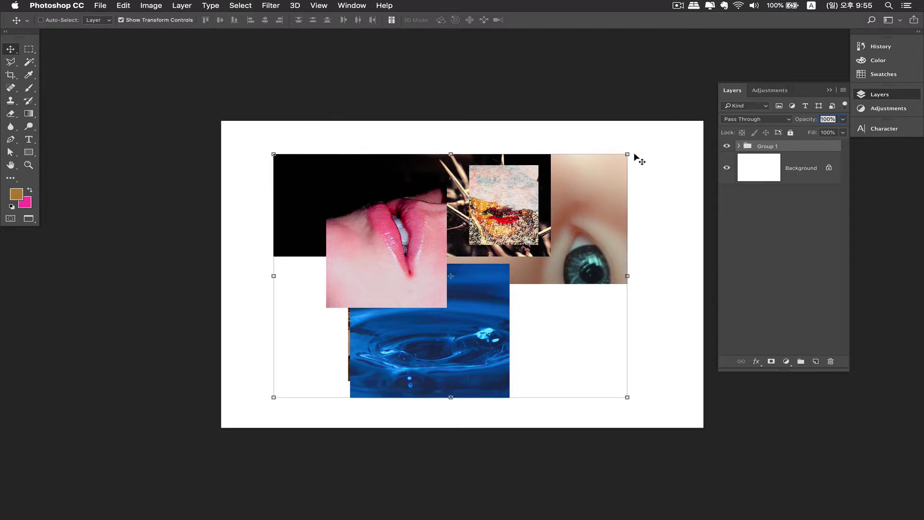
drag(628, 153, 574, 191)
drag(544, 230, 555, 243)
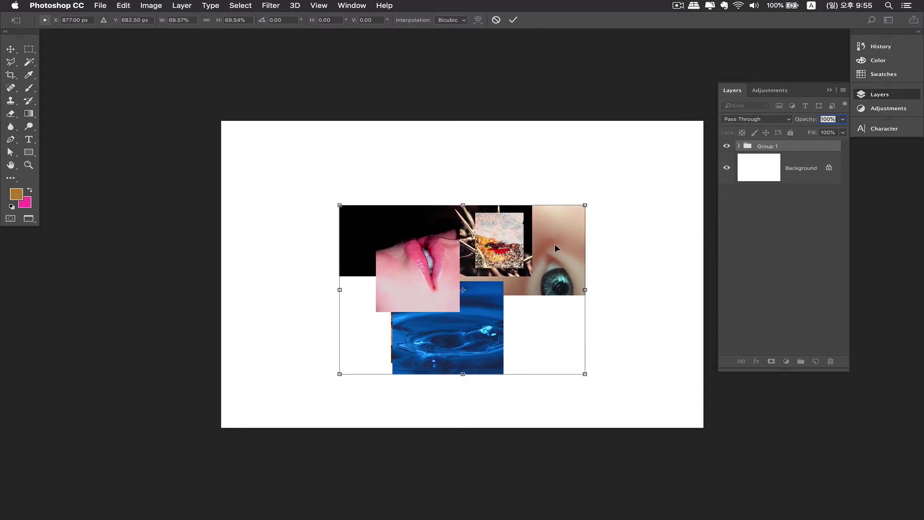
key(Return)
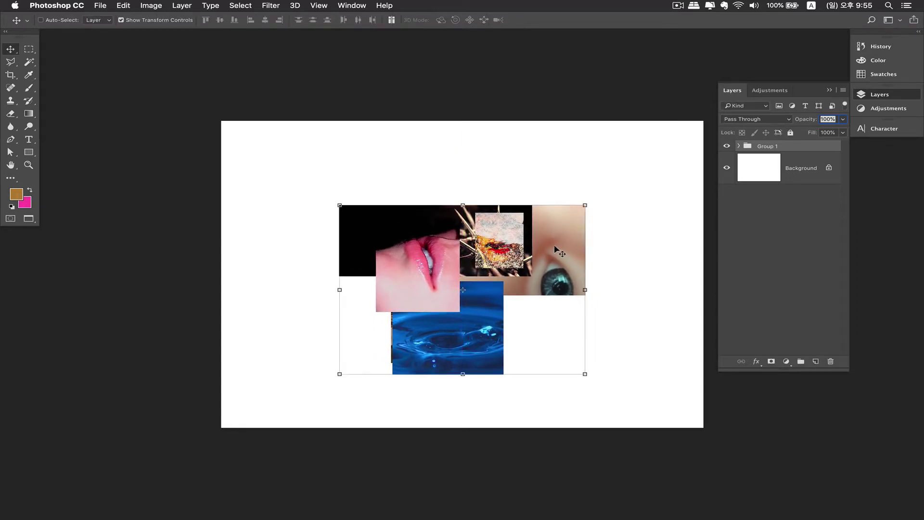
click(121, 19)
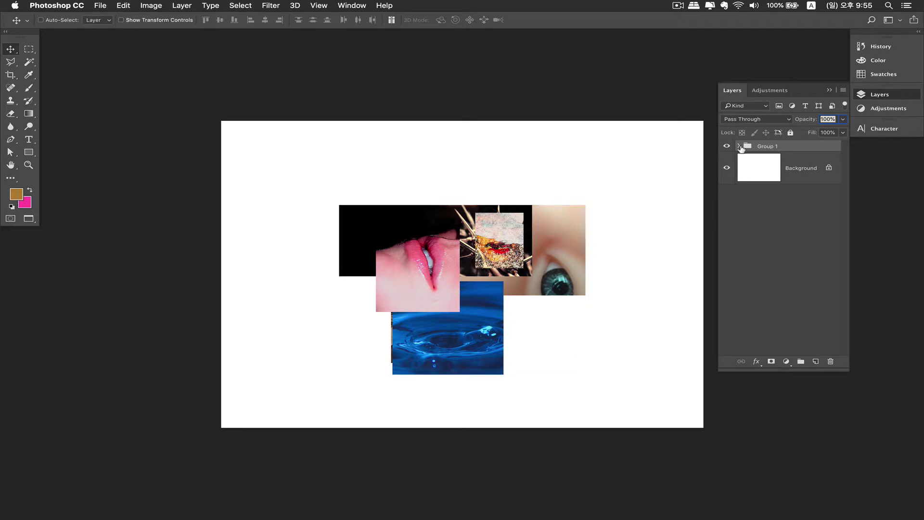
Expand the group's layers and spread the pink lips, water, painted lips and thorn strip apart so they no longer overlap.
click(739, 147)
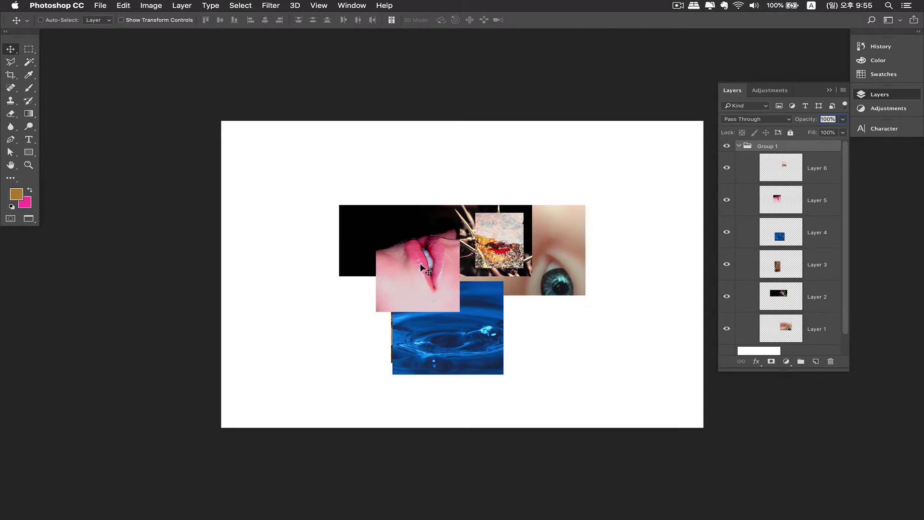
drag(421, 268, 333, 324)
drag(451, 313, 513, 327)
drag(496, 249, 472, 186)
drag(454, 253, 420, 221)
drag(424, 222, 424, 222)
Fit the eye, crumpled paper and water pieces edge to edge in the middle of the page.
mouse_move(517, 252)
mouse_down()
mouse_move(546, 247)
mouse_move(528, 255)
mouse_up()
drag(437, 289, 436, 282)
mouse_move(498, 316)
mouse_down()
mouse_move(511, 337)
mouse_move(496, 317)
mouse_up()
mouse_move(433, 287)
mouse_down()
mouse_move(430, 313)
mouse_move(434, 288)
mouse_up()
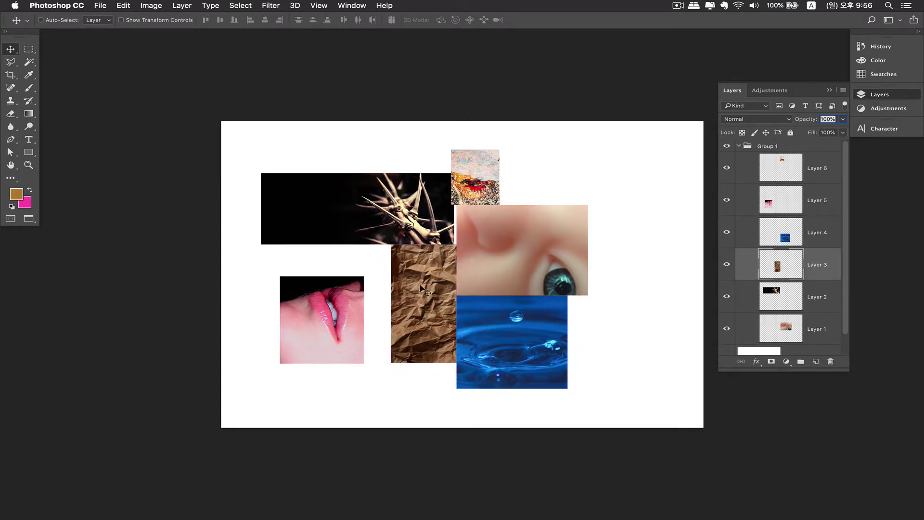
Set the thorn strip and pink lips flush with their neighbours and place the painted lips above the eye, aligned to its right edge.
mouse_move(480, 189)
mouse_down()
mouse_move(499, 188)
mouse_move(486, 189)
mouse_up()
drag(422, 206, 425, 207)
drag(327, 314, 353, 314)
drag(495, 166, 580, 166)
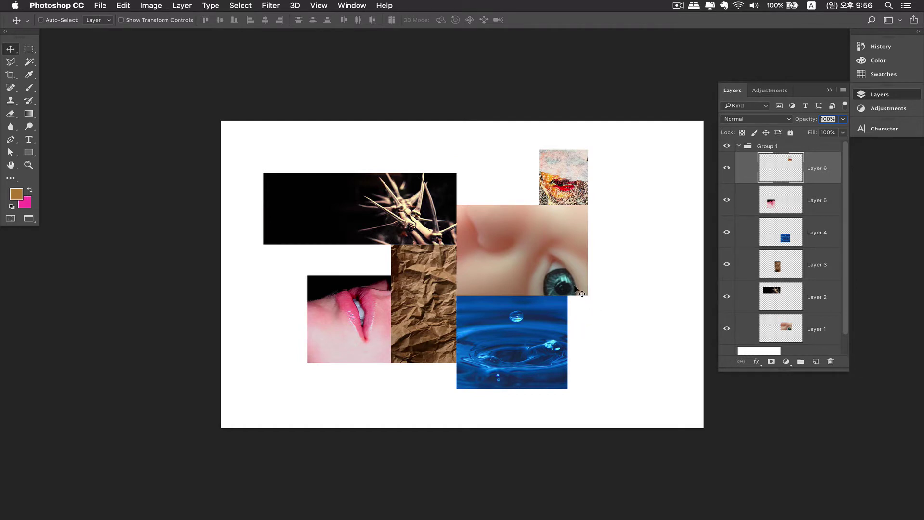
Pull the pink lips slightly away from the paper, rotate the piece -90° and scale it to about 90% wide and 92% high.
mouse_move(361, 317)
mouse_down()
mouse_move(330, 317)
mouse_move(350, 316)
mouse_up()
click(141, 20)
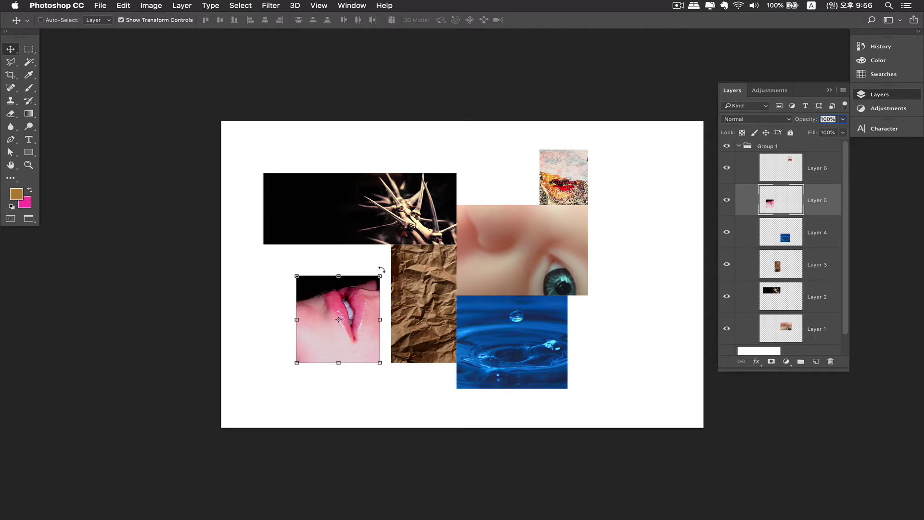
drag(382, 270, 315, 271)
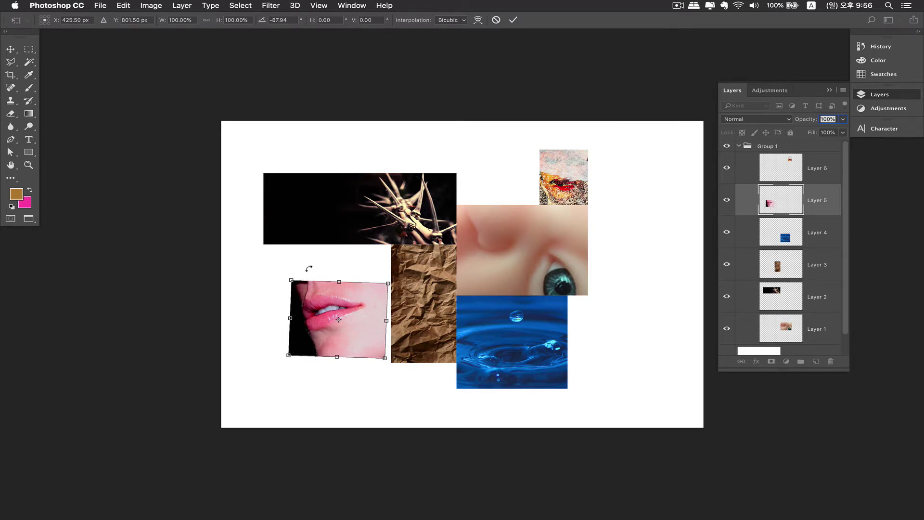
key(Return)
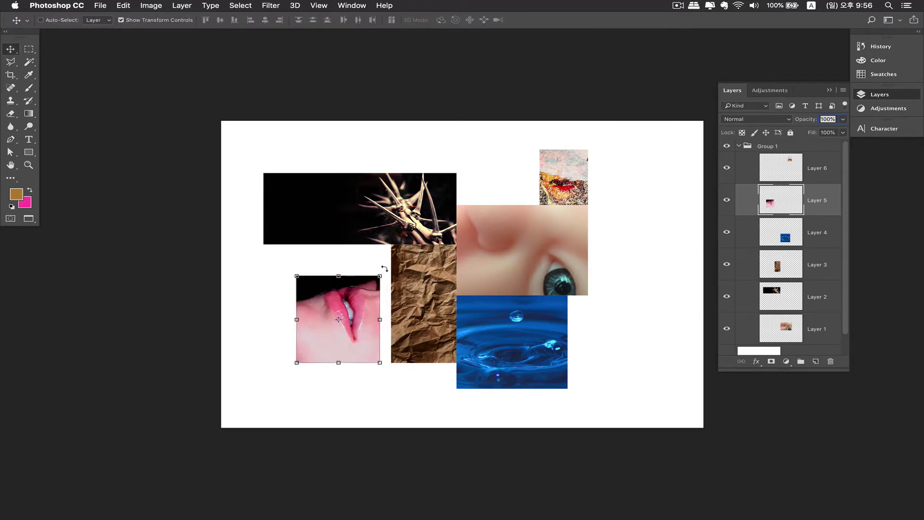
drag(382, 274, 289, 281)
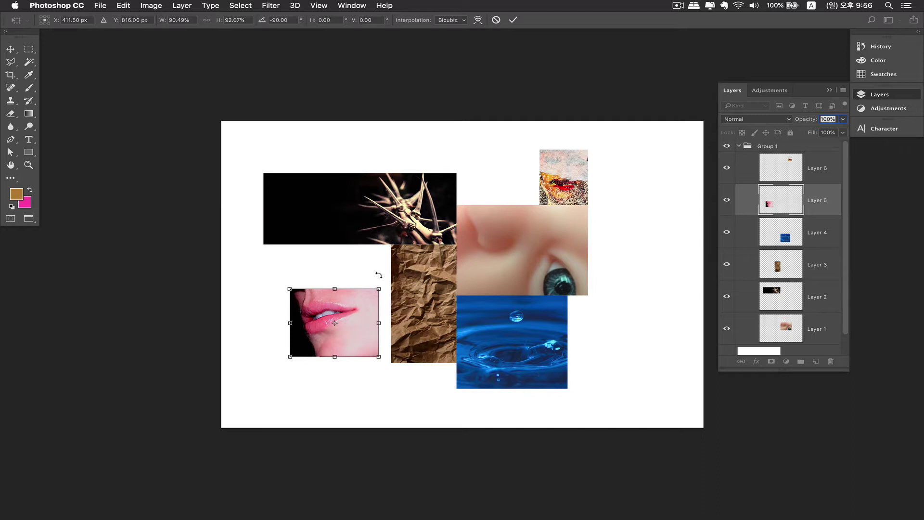
key(Return)
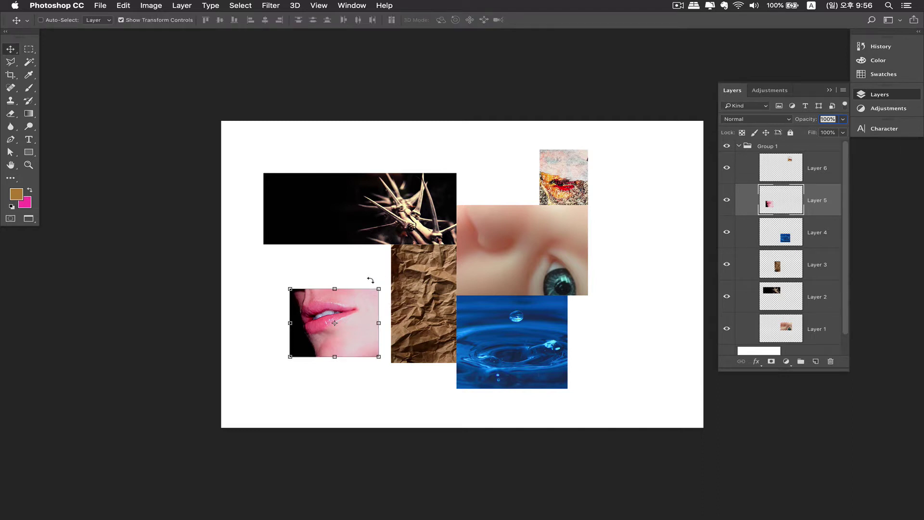
click(121, 20)
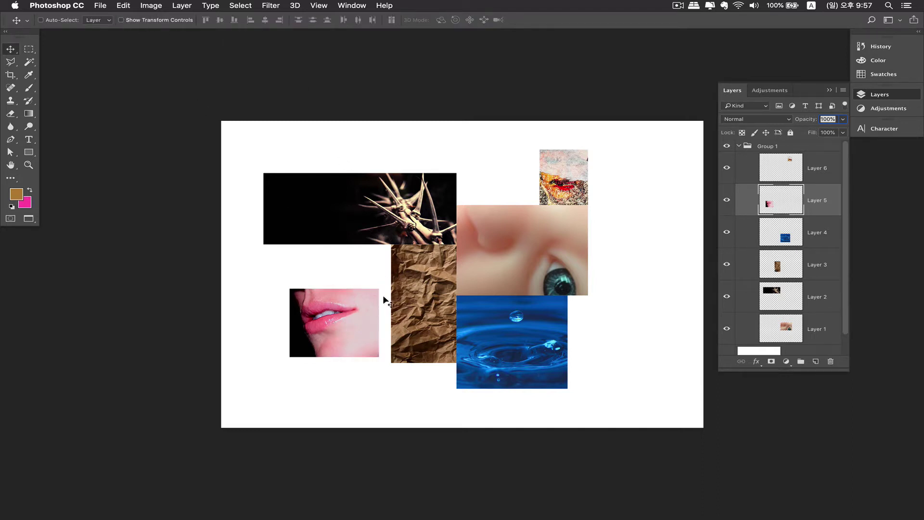
Place the pink lips flush against the paper's left edge and the painted lips against the eye's upper right edge.
drag(348, 331, 373, 334)
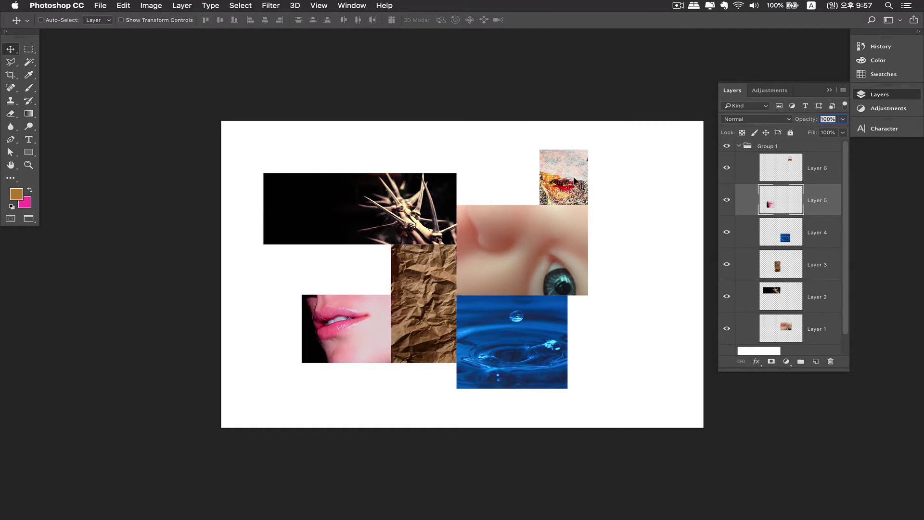
drag(567, 185, 546, 185)
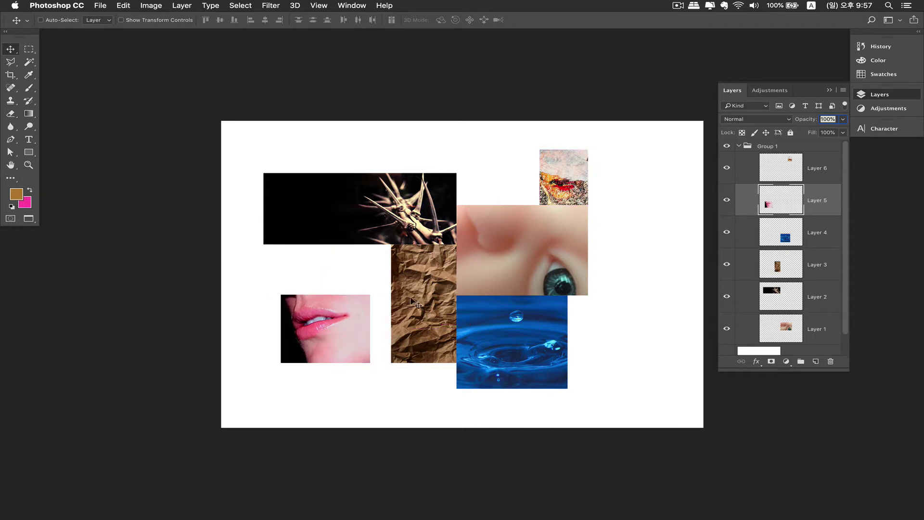
drag(357, 325, 368, 325)
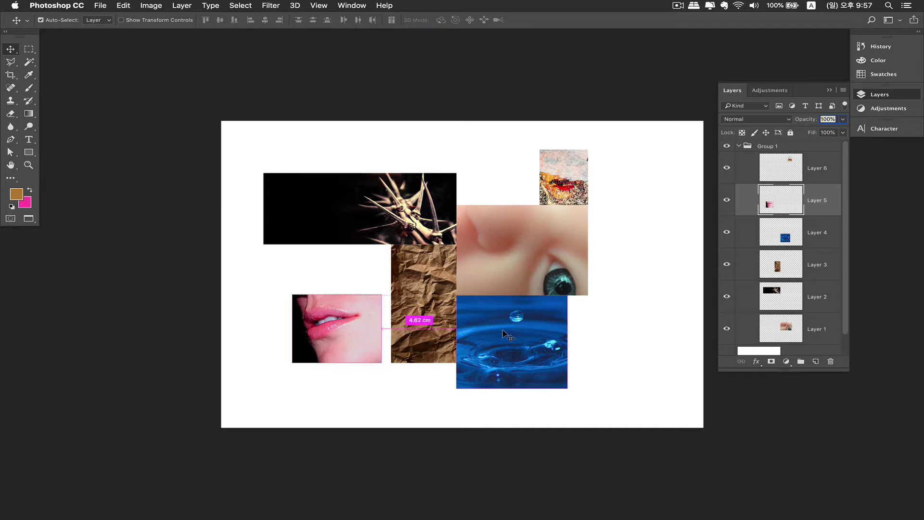
drag(519, 336, 493, 340)
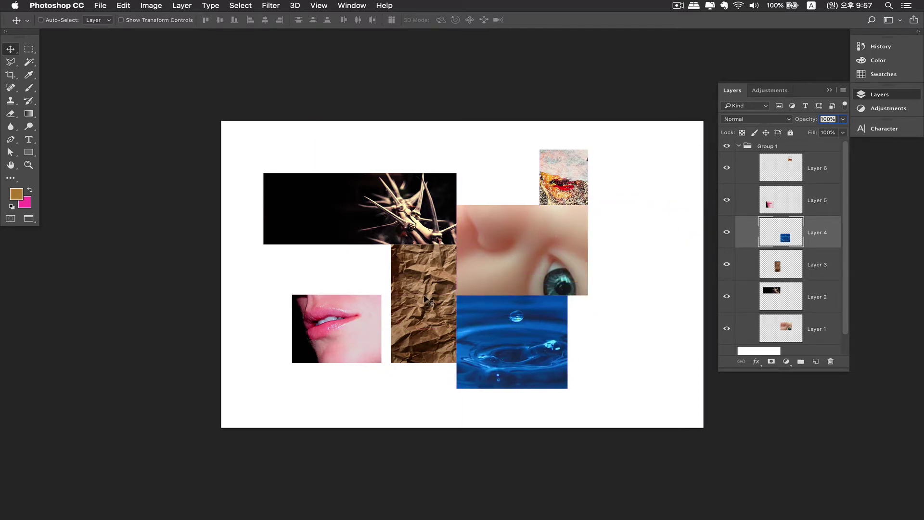
drag(558, 190, 609, 244)
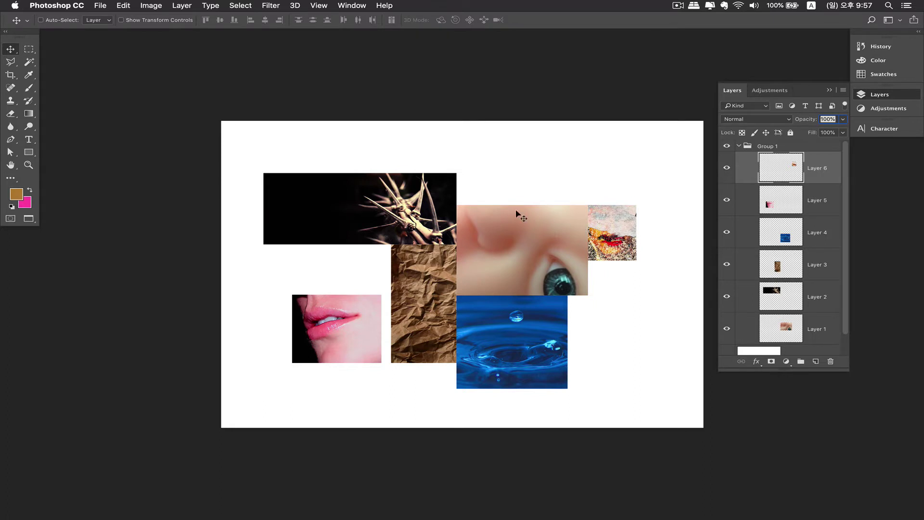
mouse_move(361, 319)
mouse_down()
mouse_move(346, 392)
mouse_move(359, 390)
mouse_move(359, 325)
mouse_up()
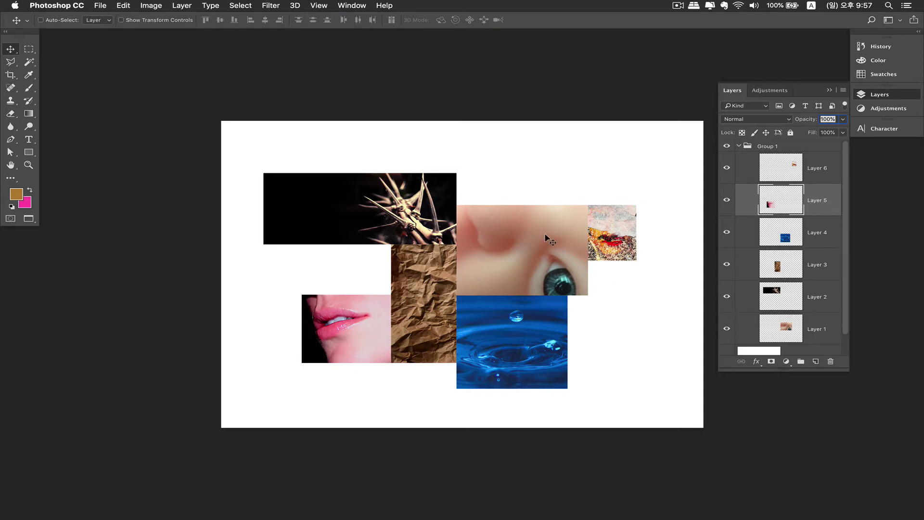
Collapse the layer group and move the whole collage slightly to the right on the page.
click(800, 164)
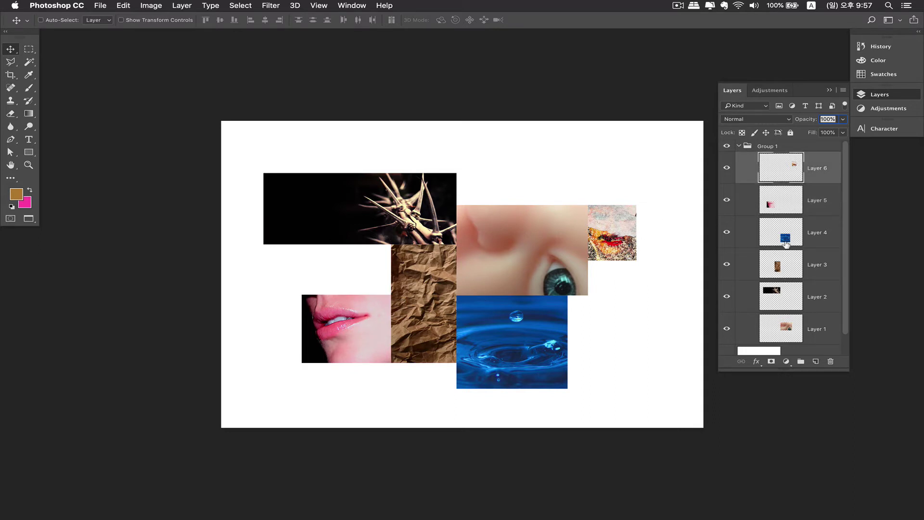
shift+click(791, 331)
click(739, 146)
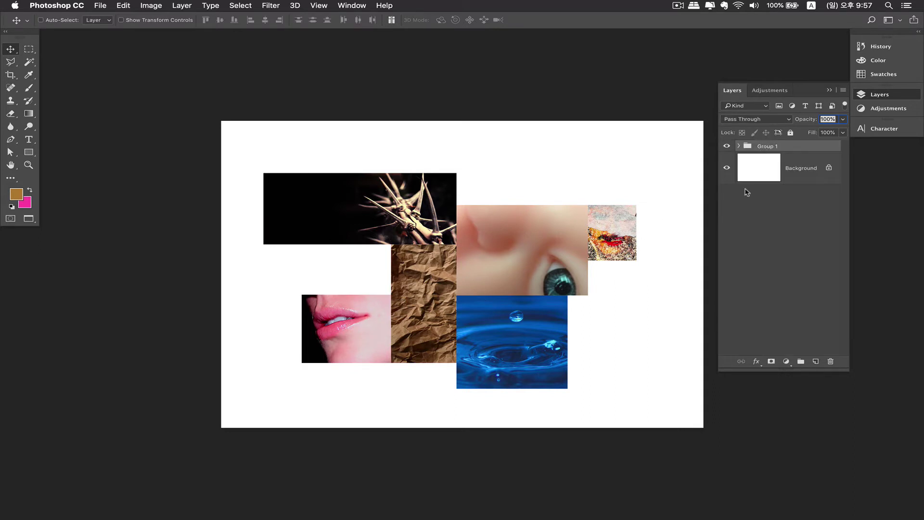
click(786, 149)
drag(568, 244, 587, 251)
click(784, 226)
click(769, 150)
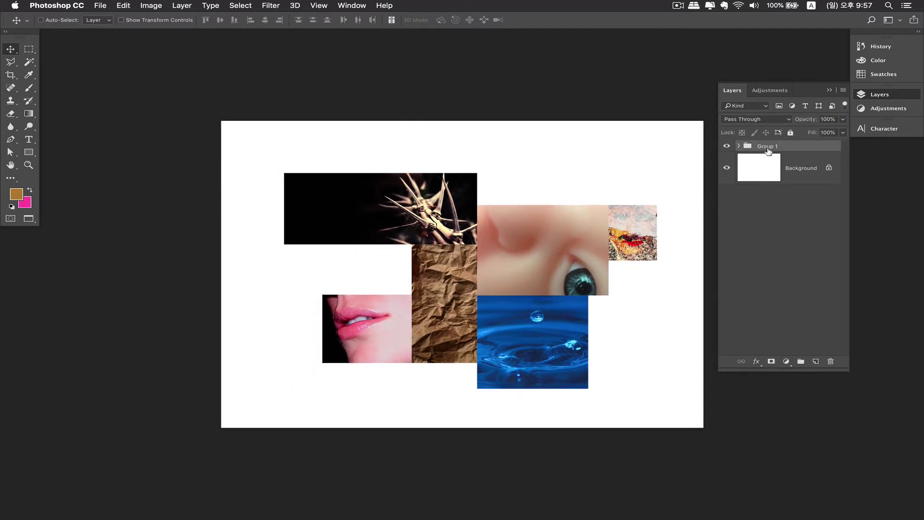
Add a brown (866a3d) Solid Color fill layer and place it beneath the image group.
click(794, 258)
click(786, 362)
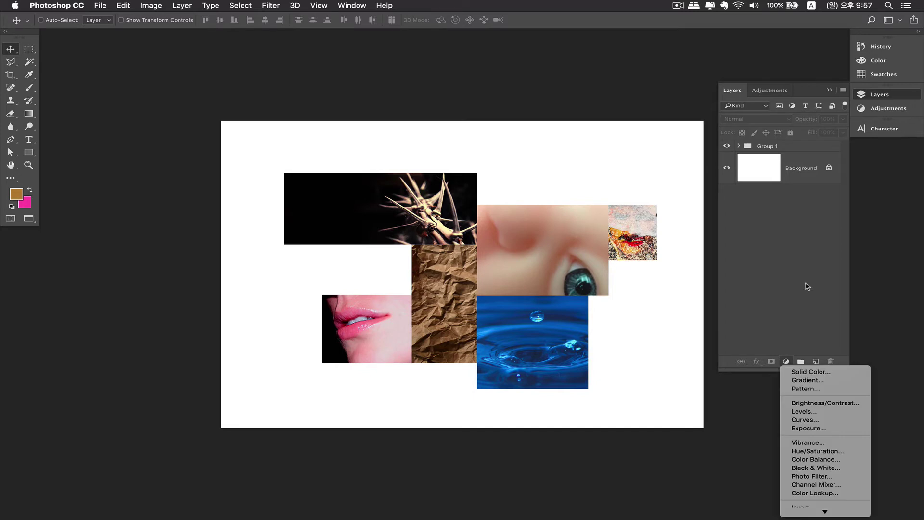
click(814, 372)
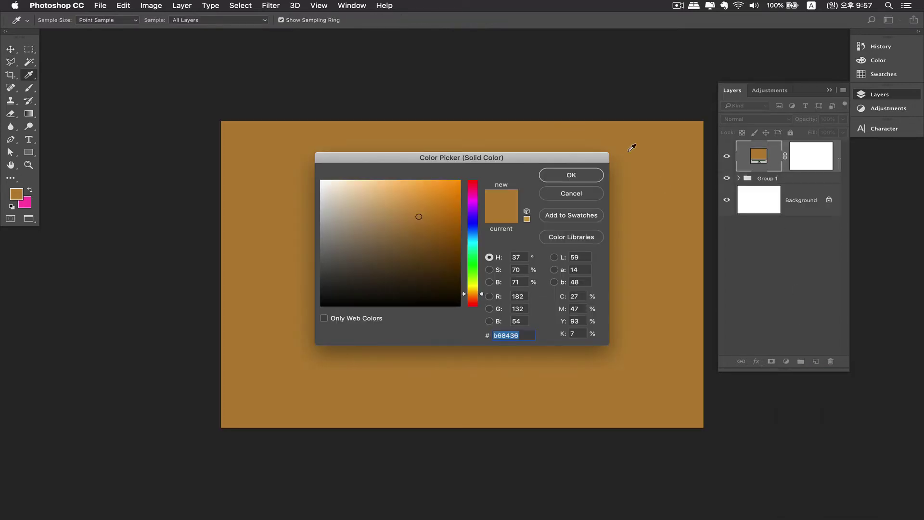
drag(417, 216, 396, 238)
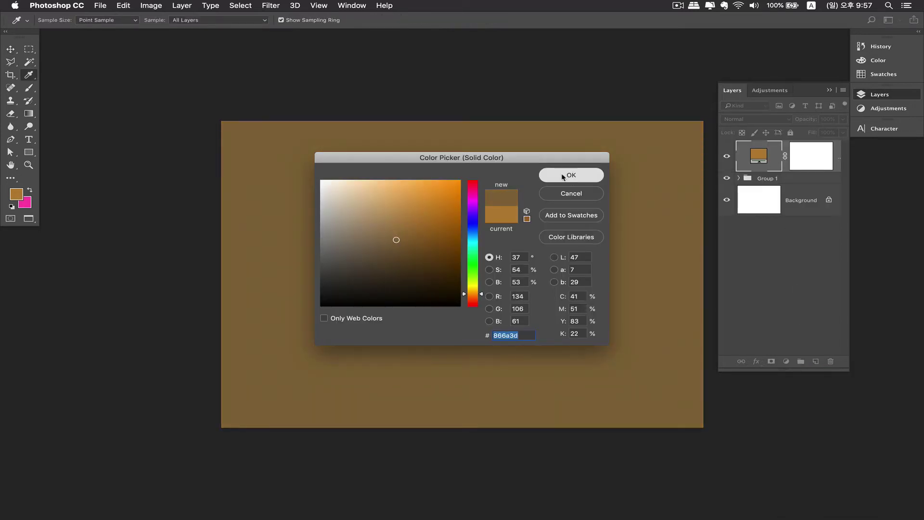
click(560, 174)
mouse_move(765, 150)
mouse_down()
mouse_move(776, 186)
mouse_move(747, 207)
mouse_up()
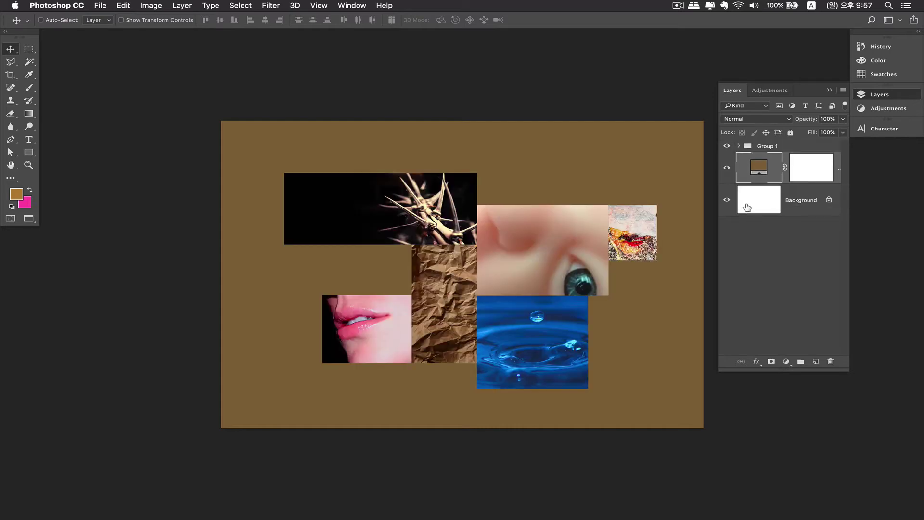
Reopen the fill layer's colour, move the dialog clear of the artwork, and try a dark purple (531b5f).
double_click(755, 170)
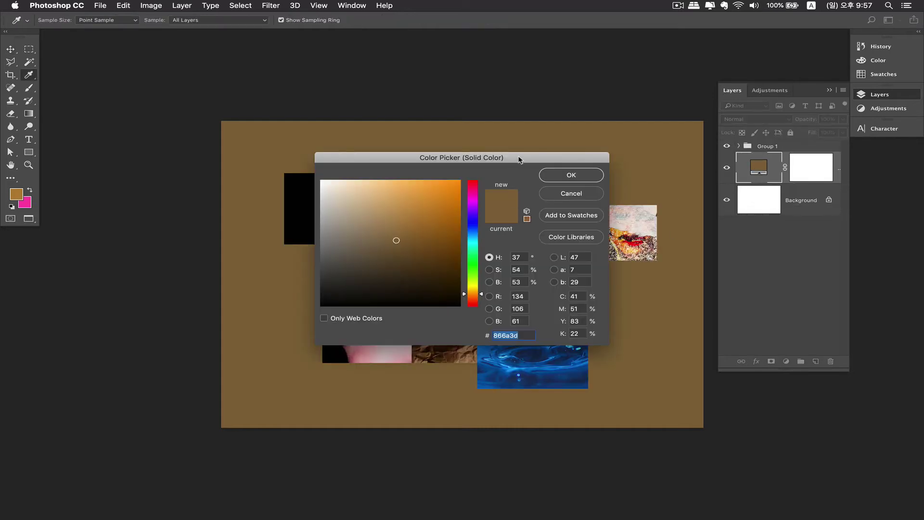
drag(519, 159, 863, 100)
click(803, 142)
click(820, 140)
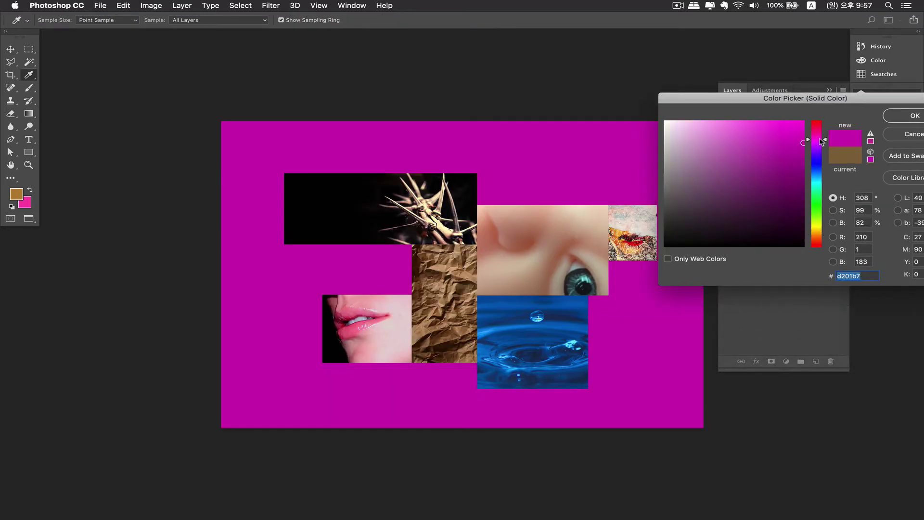
click(817, 146)
click(763, 182)
click(766, 201)
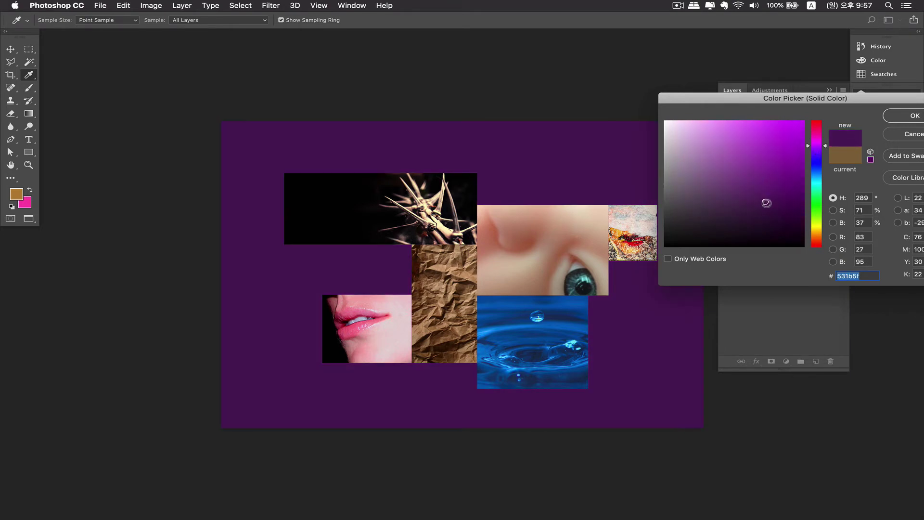
Try several blue shades for the background fill, ending on dark grey-blue 32434f.
click(815, 169)
click(814, 175)
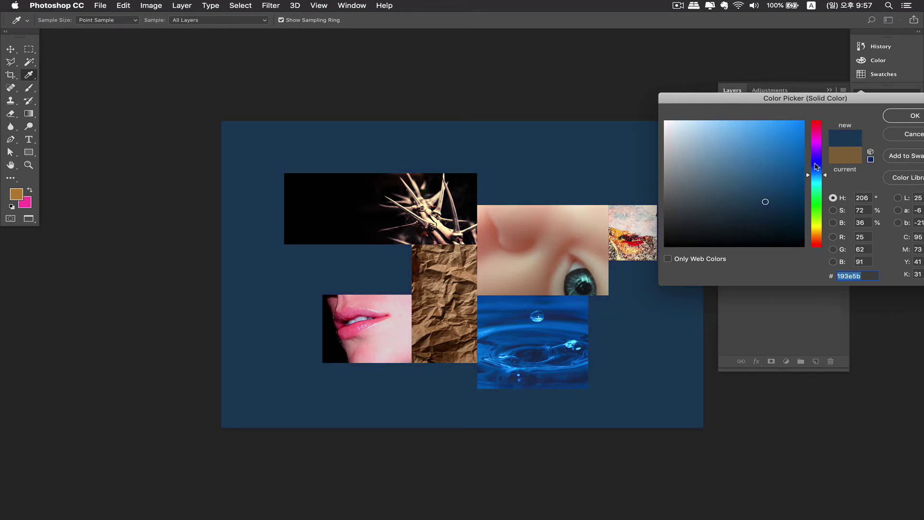
click(701, 188)
click(721, 191)
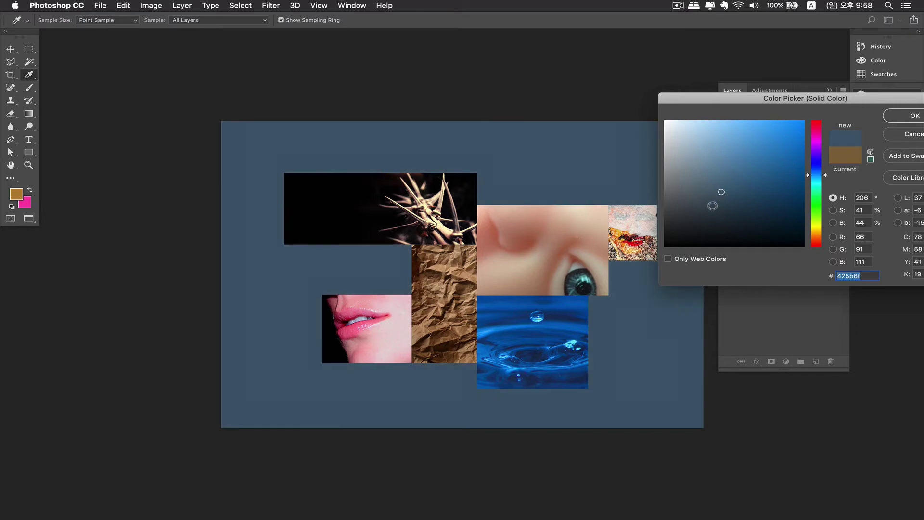
click(715, 208)
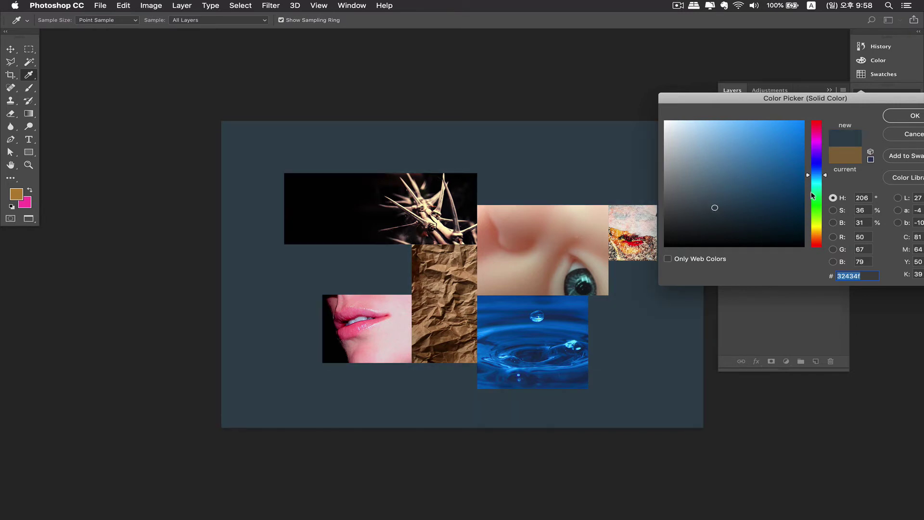
Try an orange (dc9a32) and a bright cyan (32c6dc) for the background fill.
drag(817, 234, 817, 235)
drag(743, 165, 772, 138)
drag(770, 99, 775, 94)
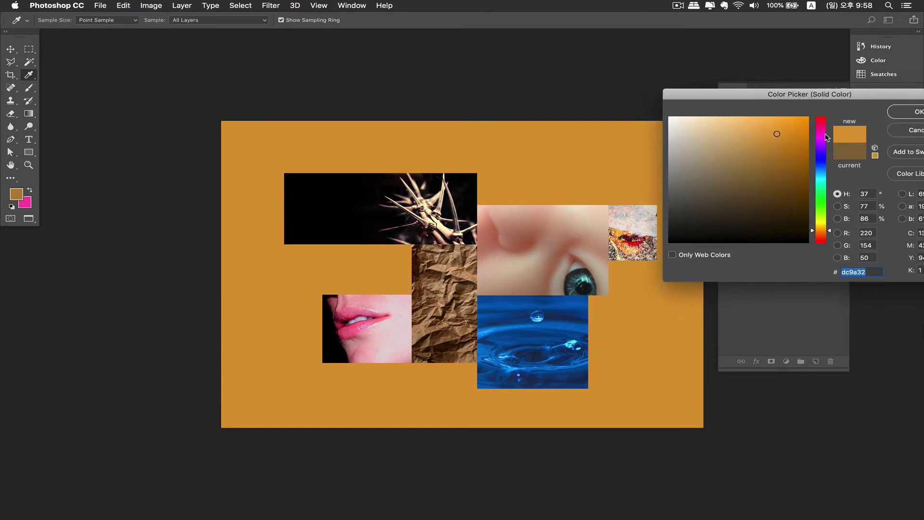
click(820, 133)
drag(821, 138, 826, 160)
click(824, 178)
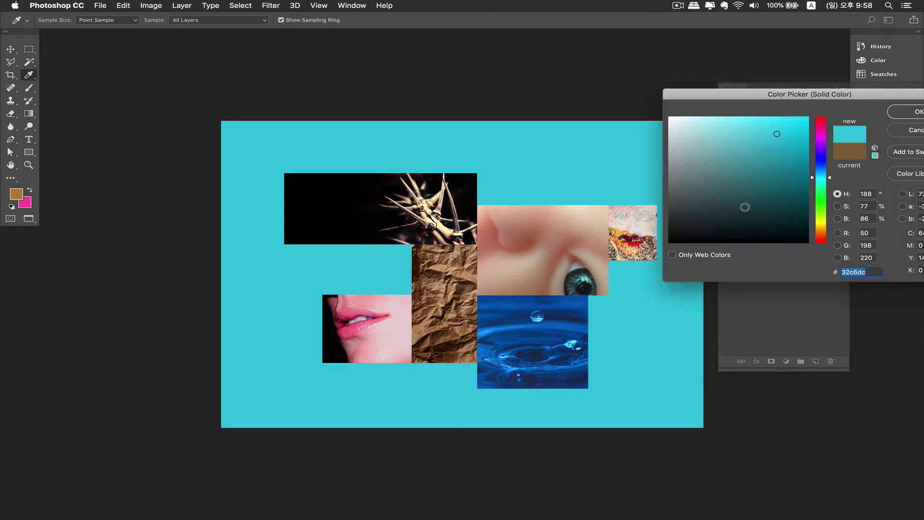
Try a near-black (030303) and two dark teals (1f3336 and 10444c) for the background fill.
click(747, 201)
mouse_move(747, 202)
mouse_down()
mouse_move(722, 202)
mouse_move(724, 190)
mouse_move(660, 244)
mouse_up()
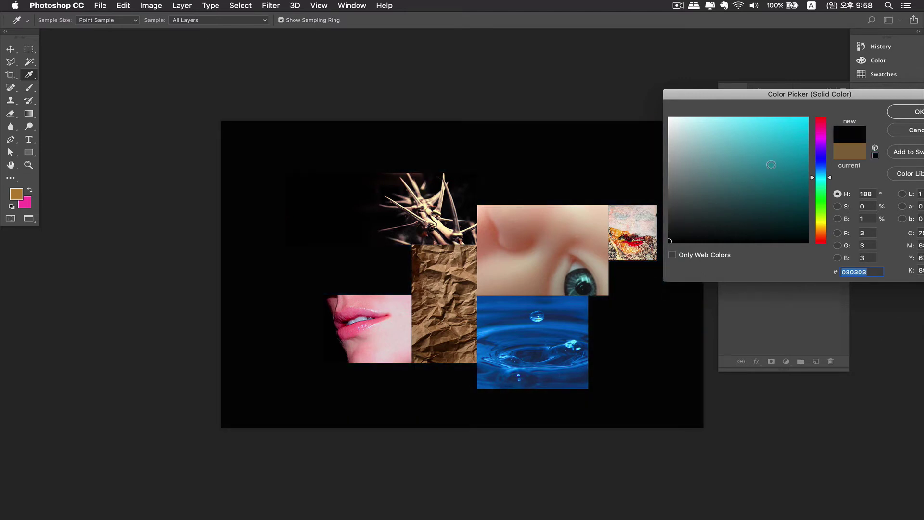
mouse_move(699, 190)
mouse_down()
mouse_move(679, 178)
mouse_move(694, 202)
mouse_move(682, 196)
mouse_move(744, 225)
mouse_move(728, 217)
mouse_up()
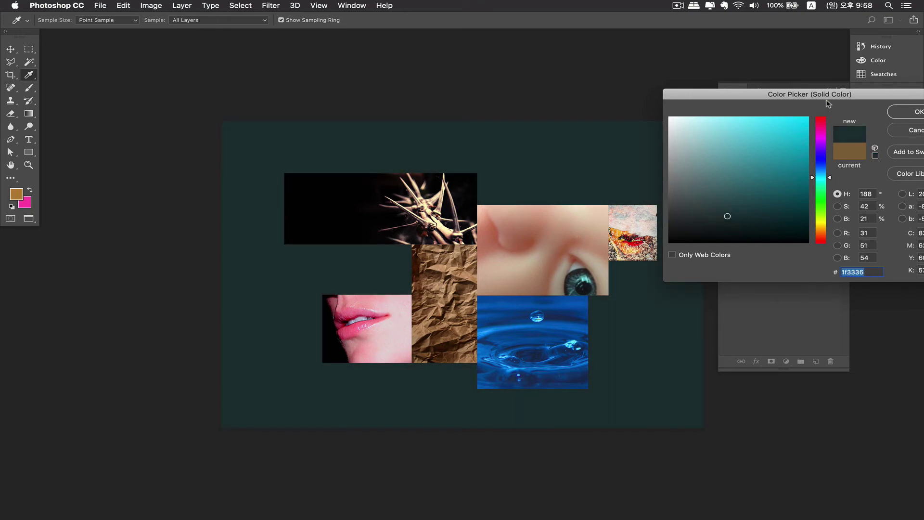
drag(828, 103, 588, 280)
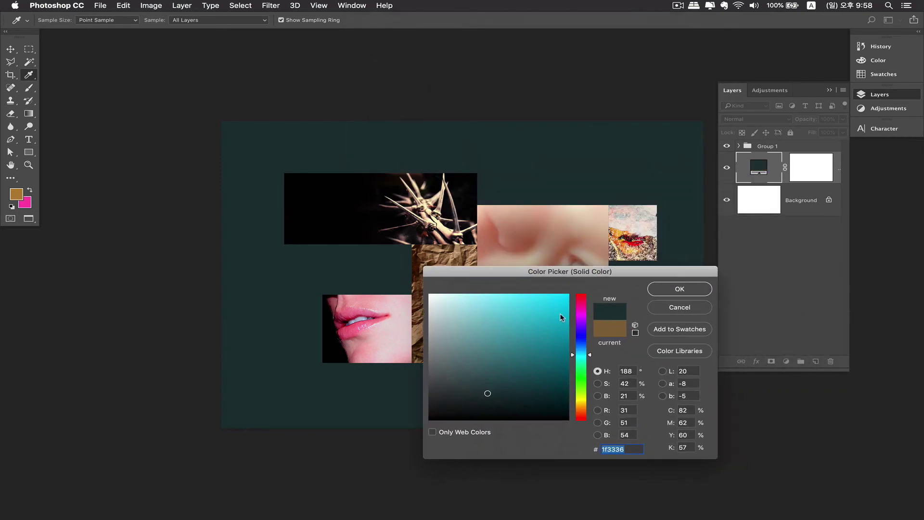
drag(541, 340, 539, 380)
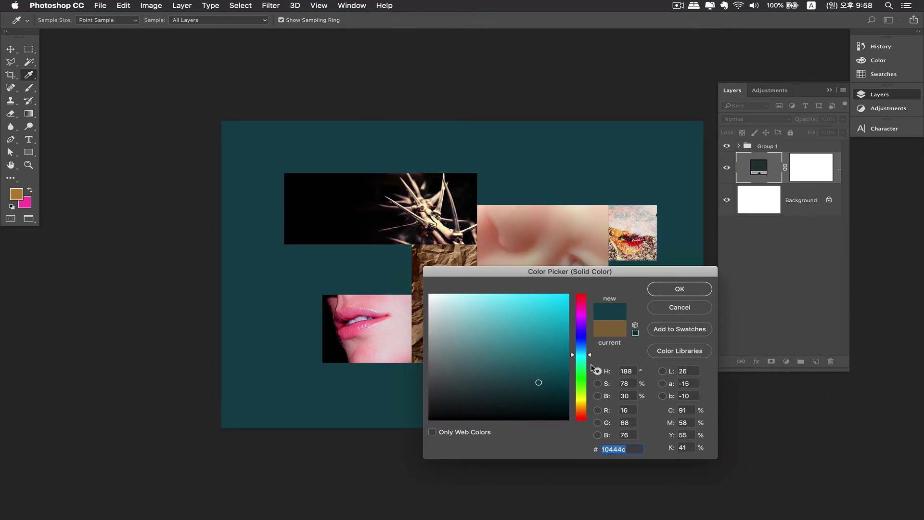
Change the background fill to a dark muted purple and accept the colour.
click(582, 326)
drag(584, 318, 583, 312)
mouse_move(663, 272)
mouse_down()
mouse_move(872, 72)
mouse_move(646, 2)
mouse_move(778, 218)
mouse_move(768, 272)
mouse_move(796, 308)
mouse_move(804, 305)
mouse_up()
mouse_move(645, 383)
mouse_down()
mouse_move(628, 371)
mouse_move(650, 412)
mouse_move(640, 417)
mouse_up()
click(849, 321)
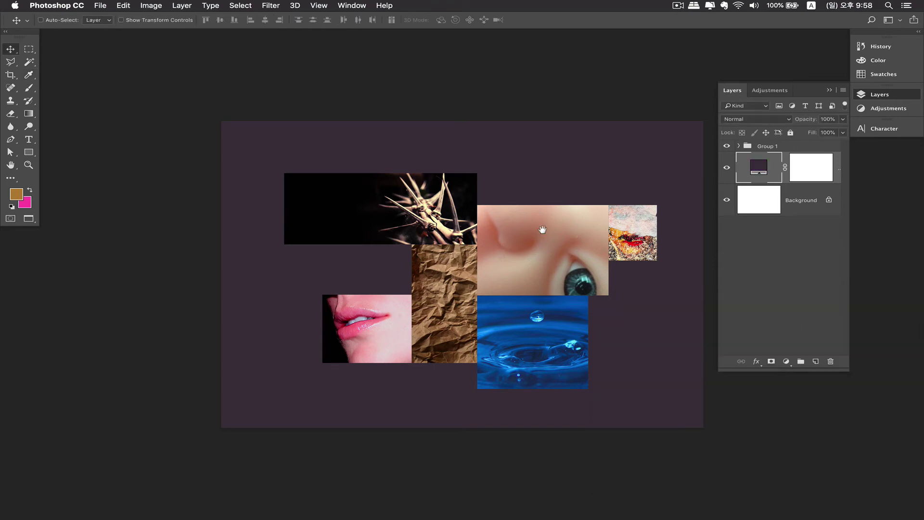
Try separating the thorn image up and to the left and the small red-and-yellow image to the right of the face.
drag(542, 229, 450, 181)
super+click(360, 174)
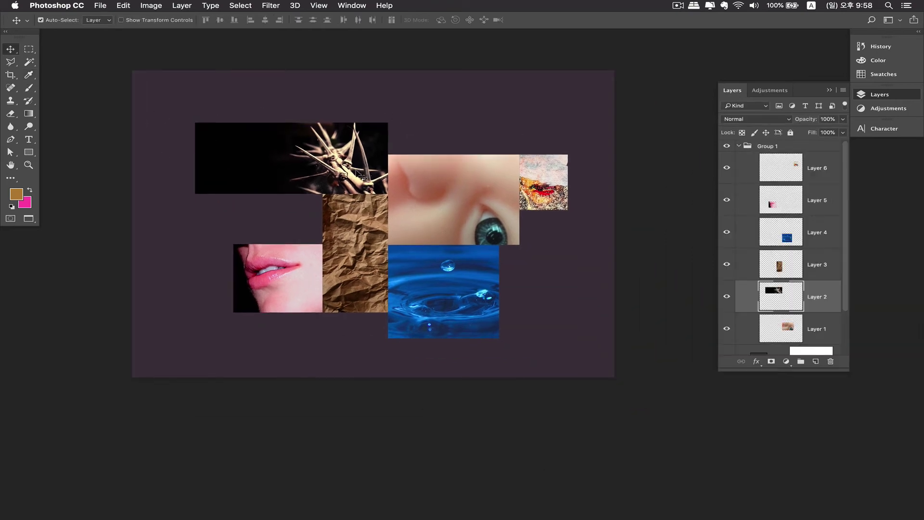
mouse_move(348, 174)
mouse_down()
mouse_move(341, 138)
mouse_move(341, 163)
mouse_up()
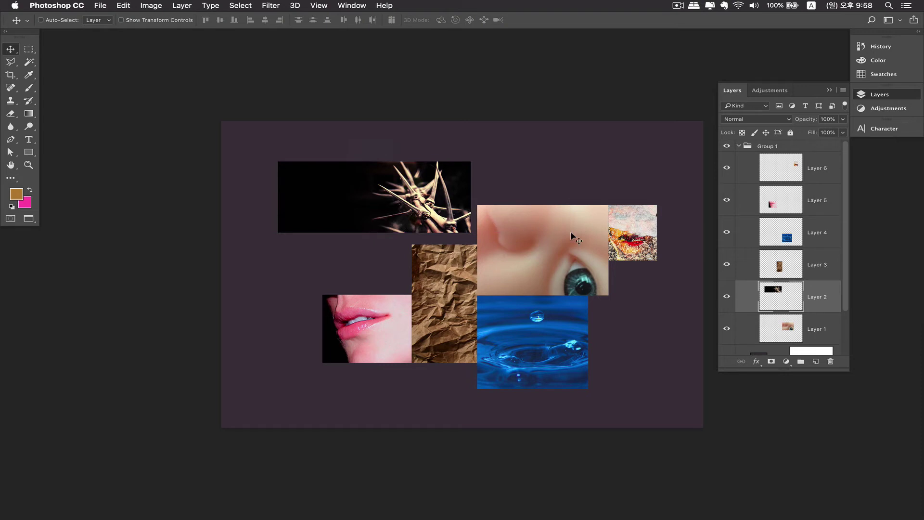
super+click(622, 247)
drag(622, 247, 628, 246)
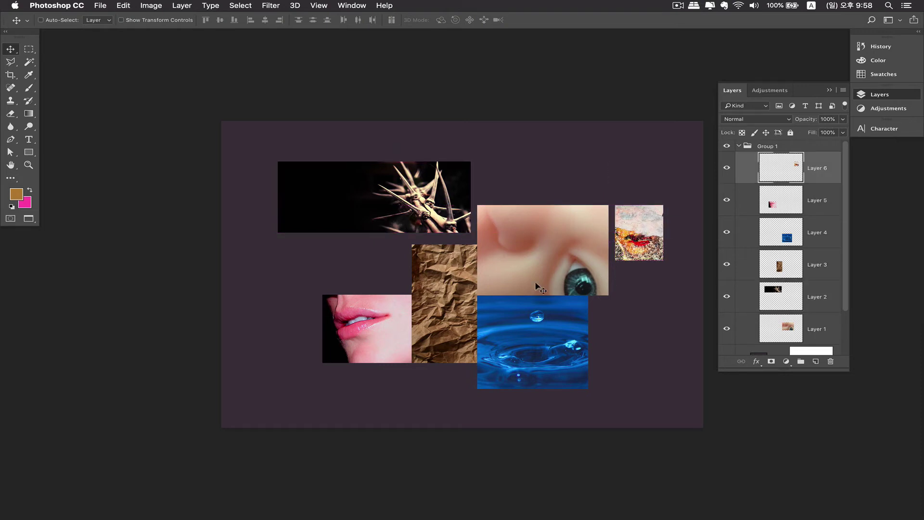
Slide the lips image down along the crumpled paper's edge and shift the water image slightly up over the face image.
super+click(397, 317)
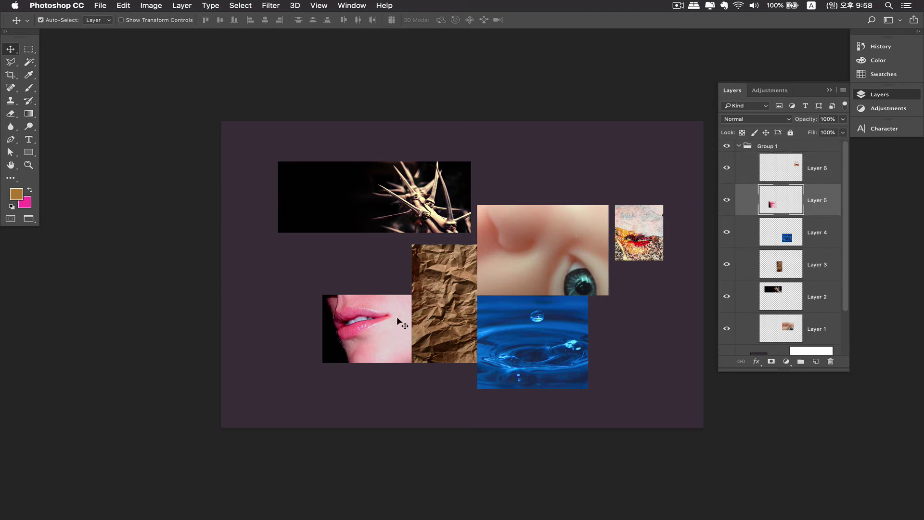
drag(396, 316, 378, 332)
super+click(516, 334)
mouse_move(515, 333)
mouse_down()
mouse_move(572, 356)
mouse_move(607, 342)
mouse_move(516, 351)
mouse_move(516, 342)
mouse_up()
drag(381, 334, 392, 377)
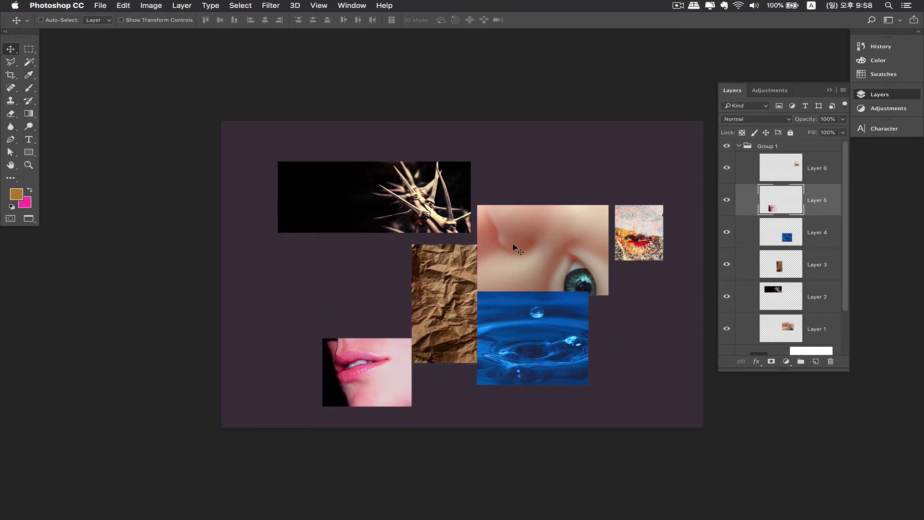
Return the thorn image flush against the paper and face images, and place the small red-and-yellow image corner to corner above the face.
drag(433, 216, 440, 227)
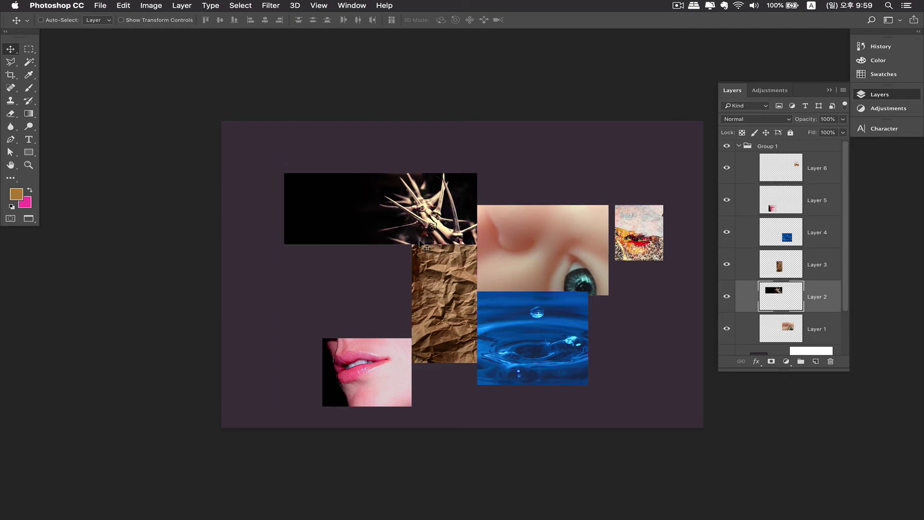
drag(630, 242, 624, 186)
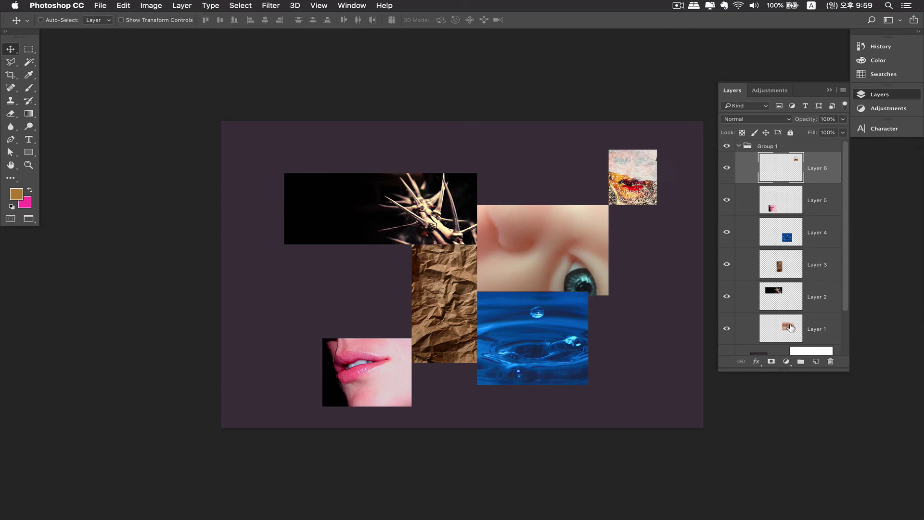
Collapse the image group, scale the whole collage proportionally to about 85% and reposition it near the centre of the page.
click(780, 148)
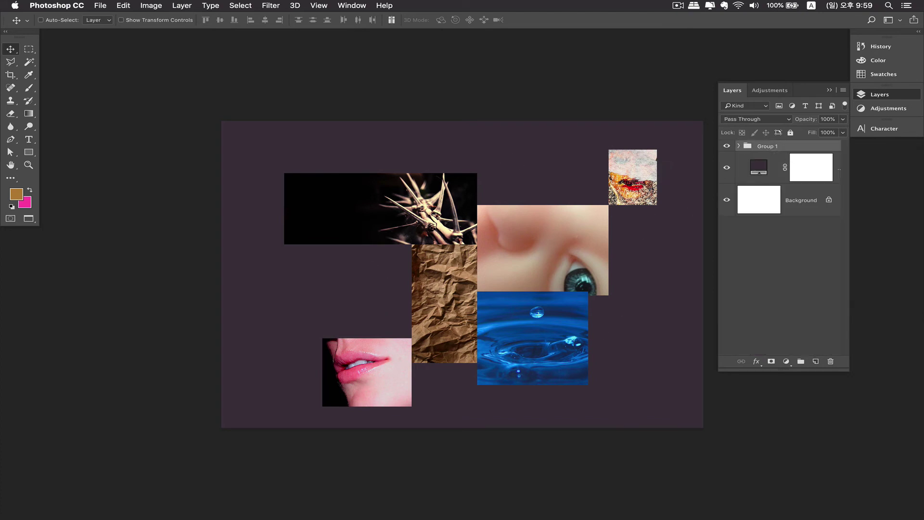
click(159, 20)
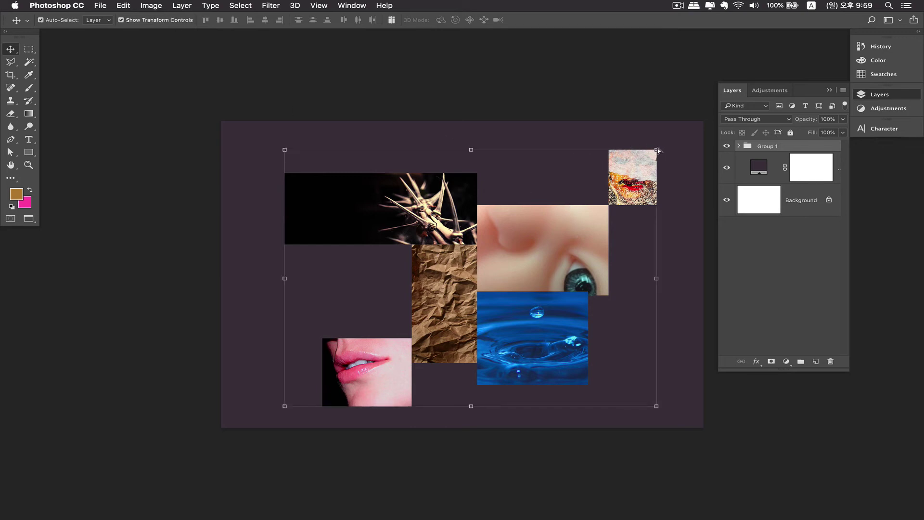
drag(656, 150, 598, 190)
drag(589, 223, 609, 196)
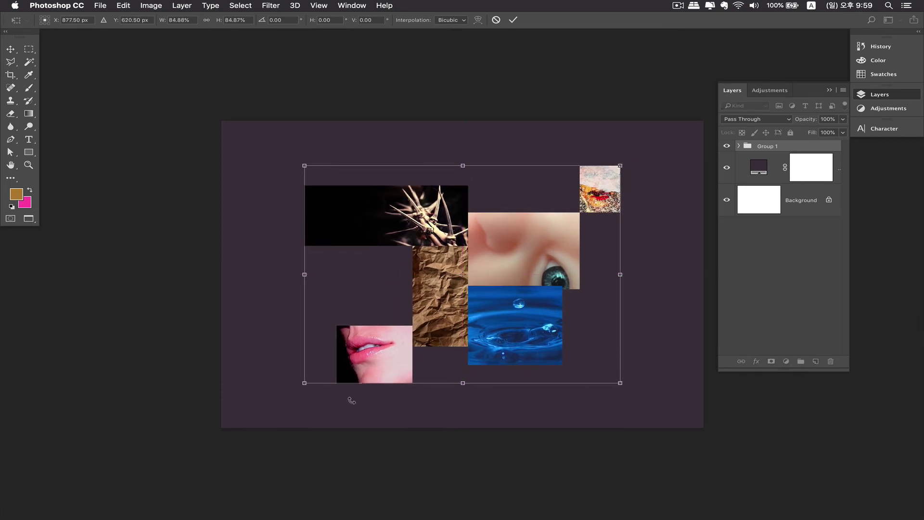
drag(521, 264, 536, 256)
key(Return)
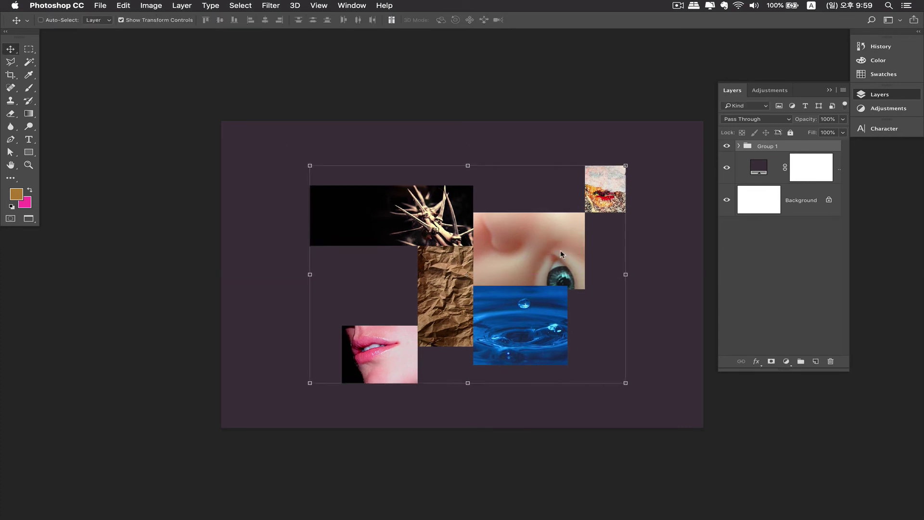
click(148, 21)
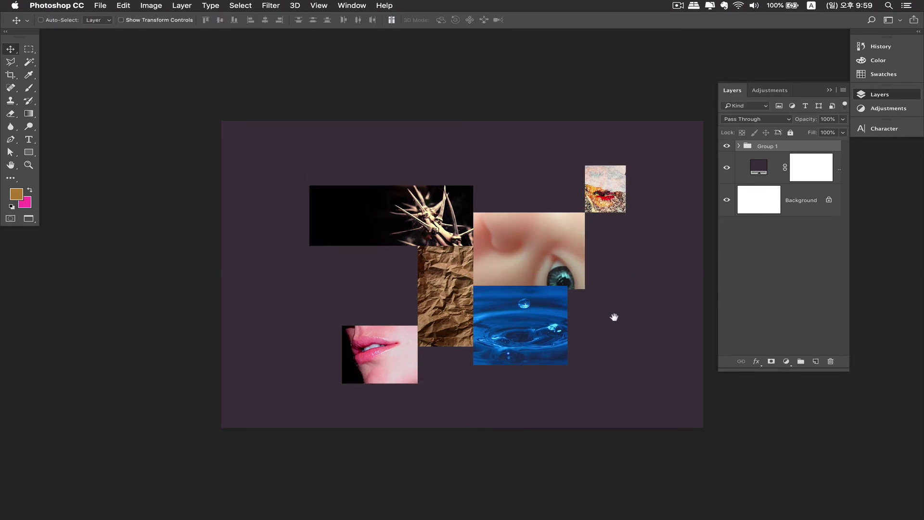
Scale the water image to about 60% and fit it directly under the face image, against the crumpled paper.
drag(614, 317, 545, 281)
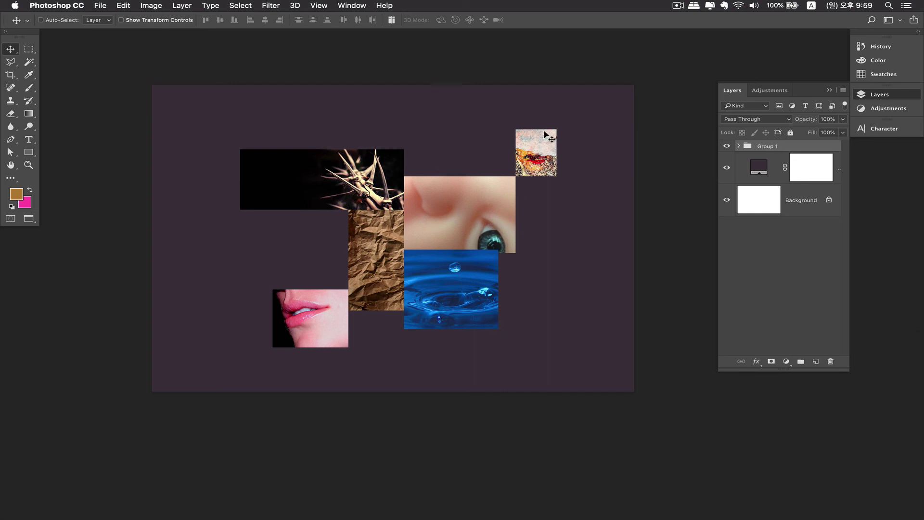
super+click(457, 267)
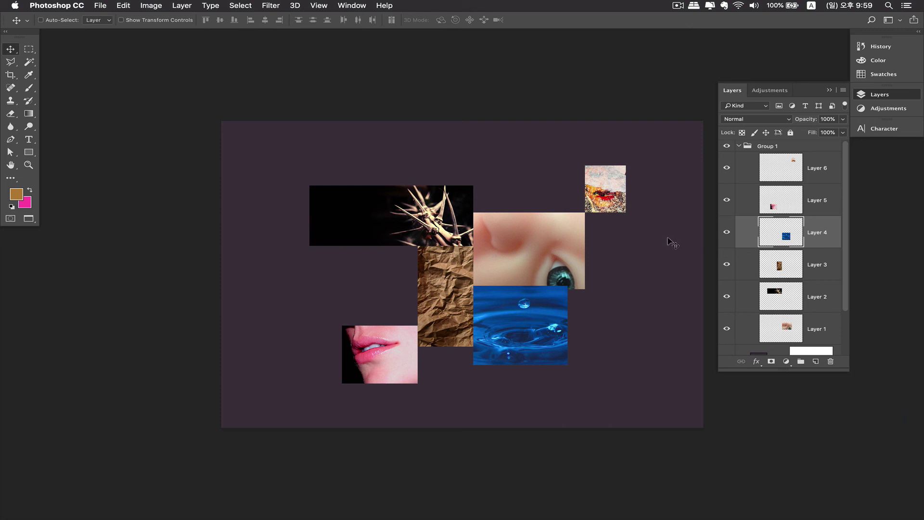
click(154, 19)
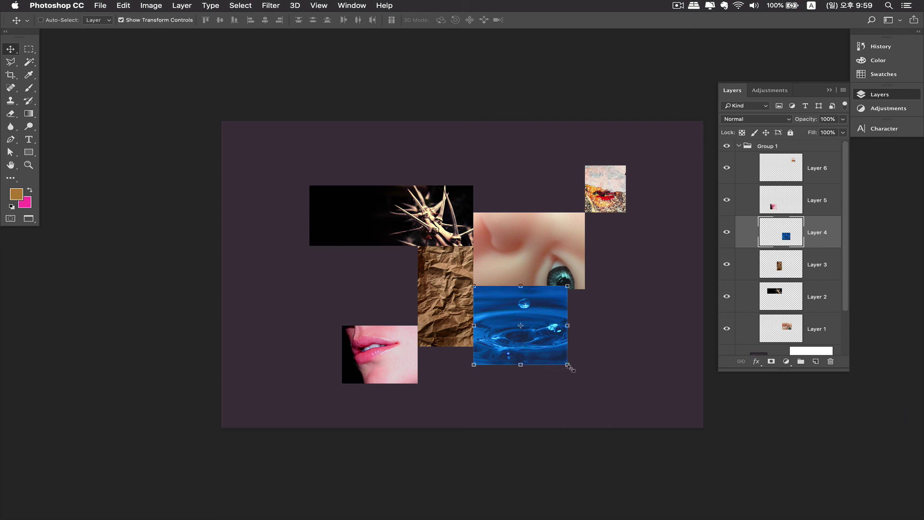
drag(570, 368, 522, 302)
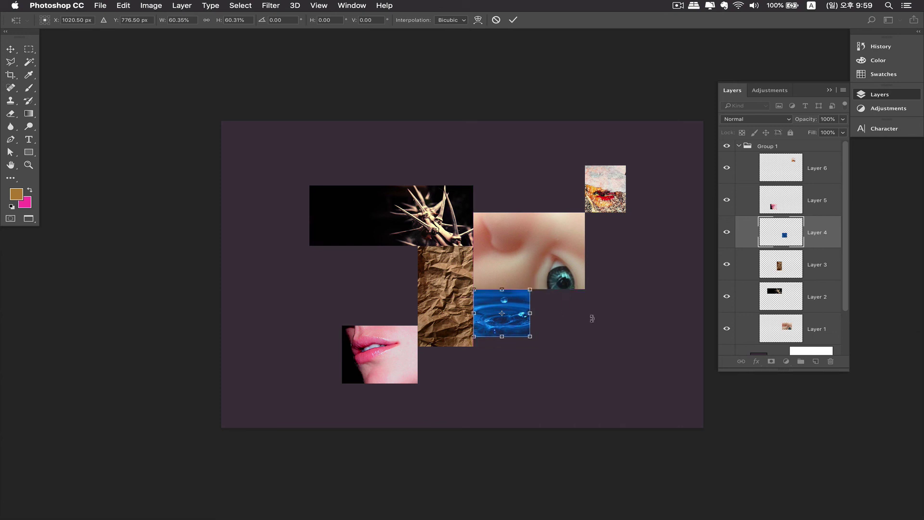
key(Return)
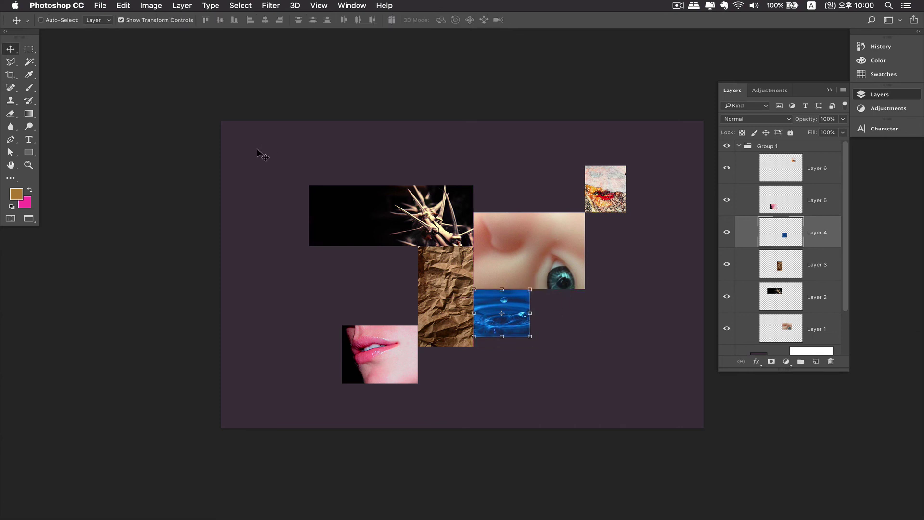
click(171, 21)
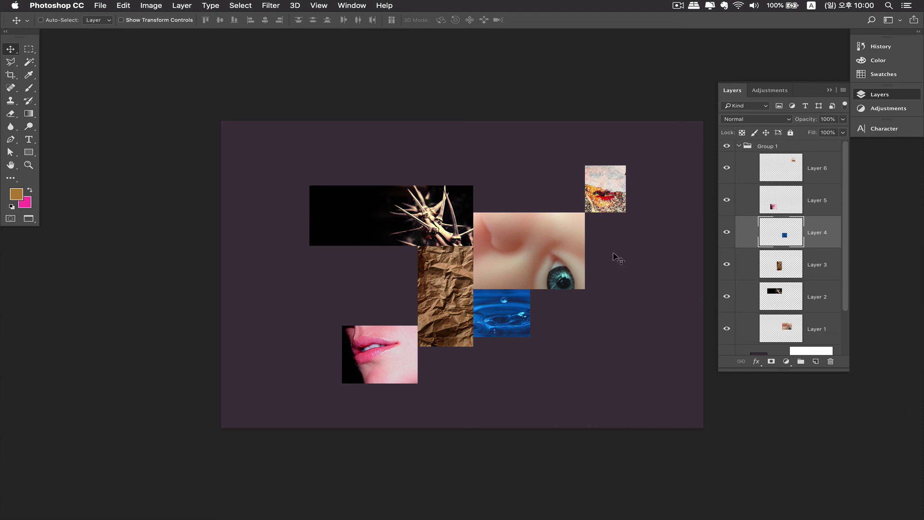
drag(635, 283, 582, 270)
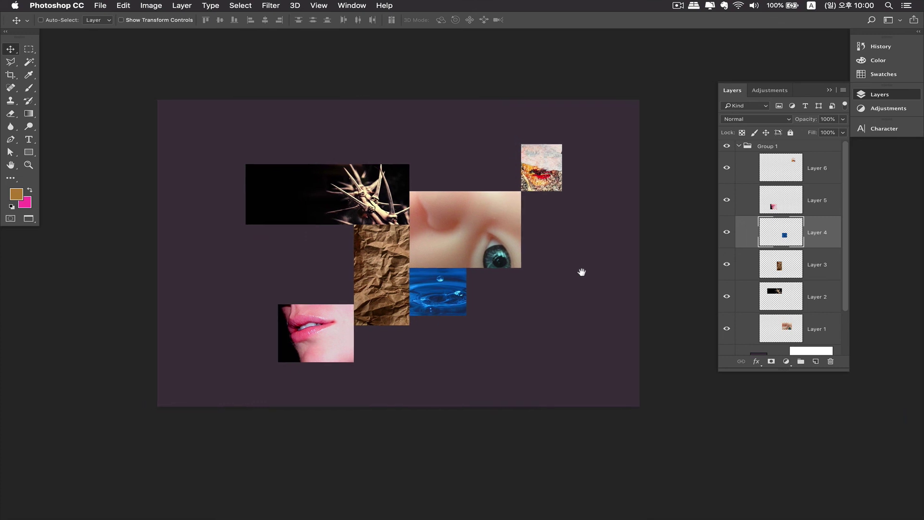